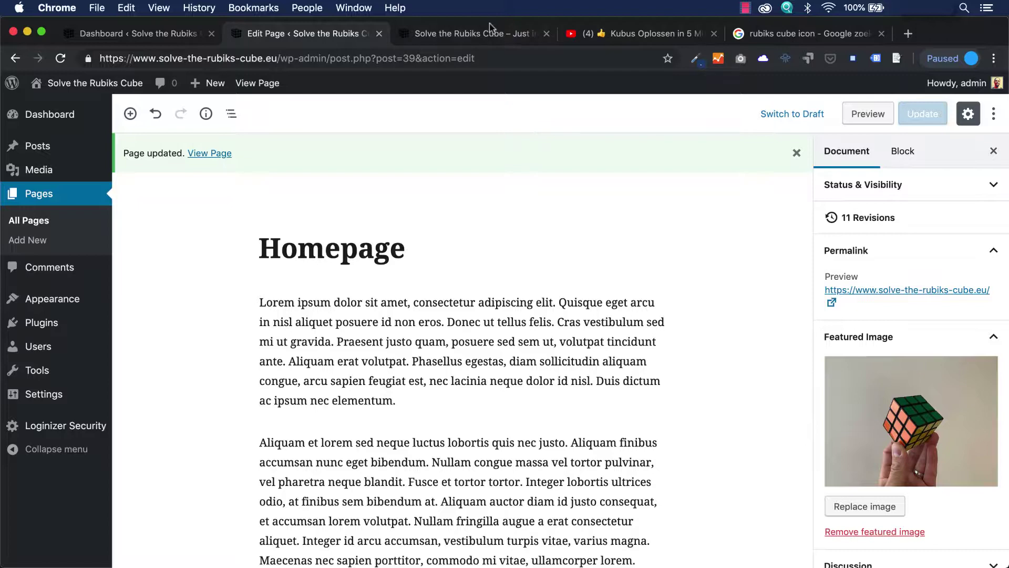
# - View the live homepage, close the homepage's page editor and return to the WordPress dashboard
pyautogui.click(487, 36)
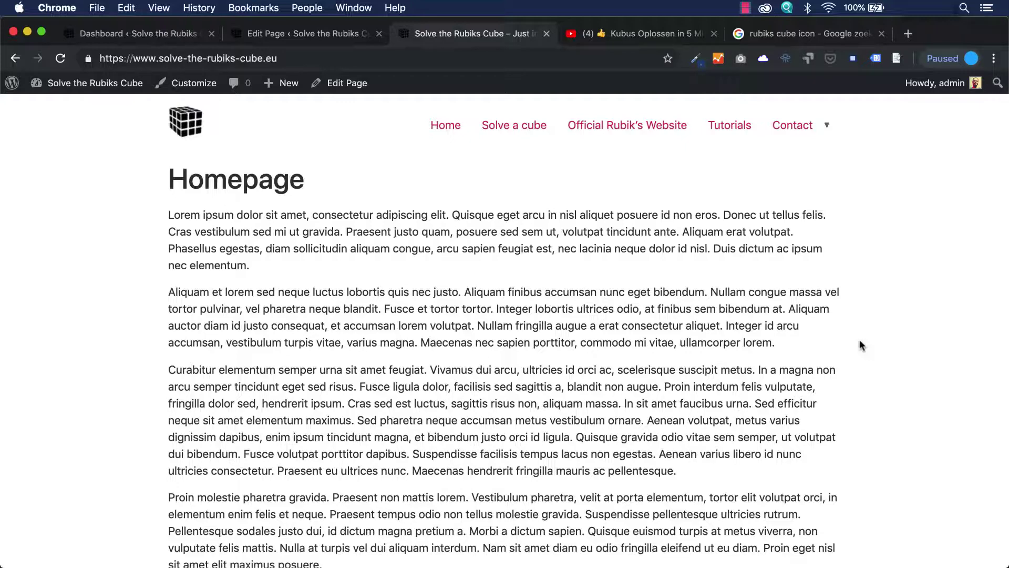
pyautogui.click(350, 33)
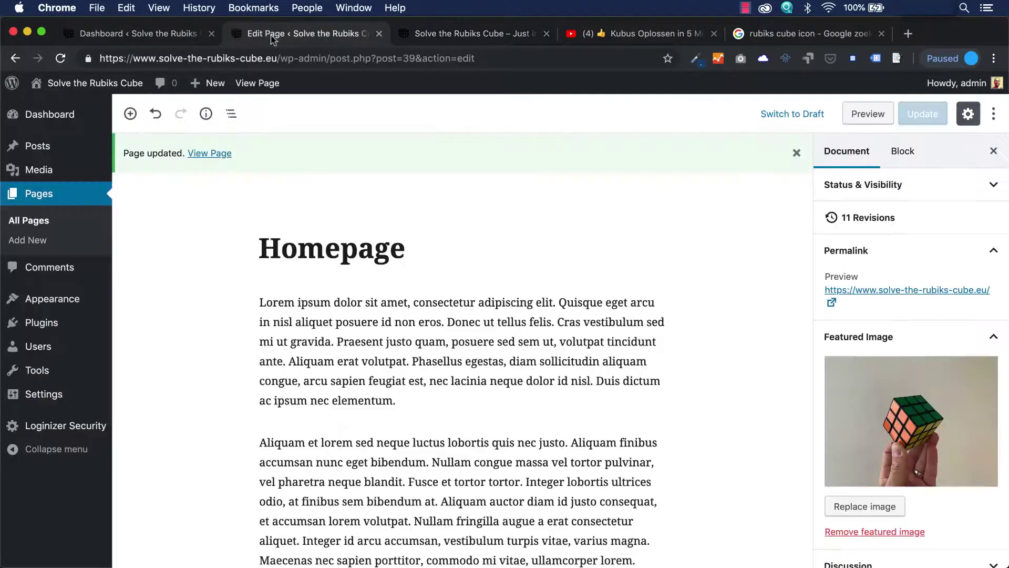
pyautogui.click(378, 33)
pyautogui.click(176, 33)
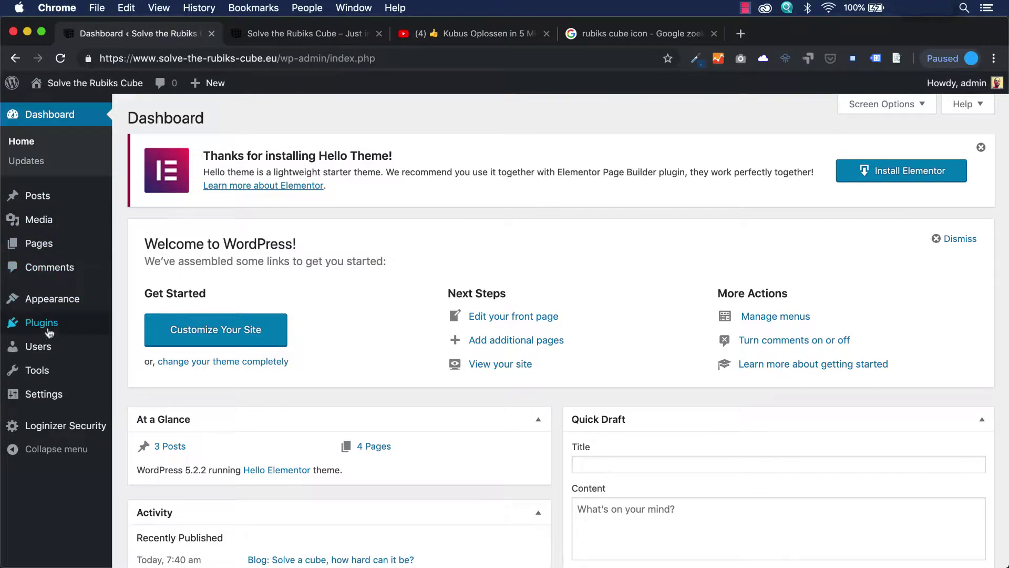
# - Open the site's plugin management and go to the page for adding new plugins
pyautogui.moveTo(48, 335)
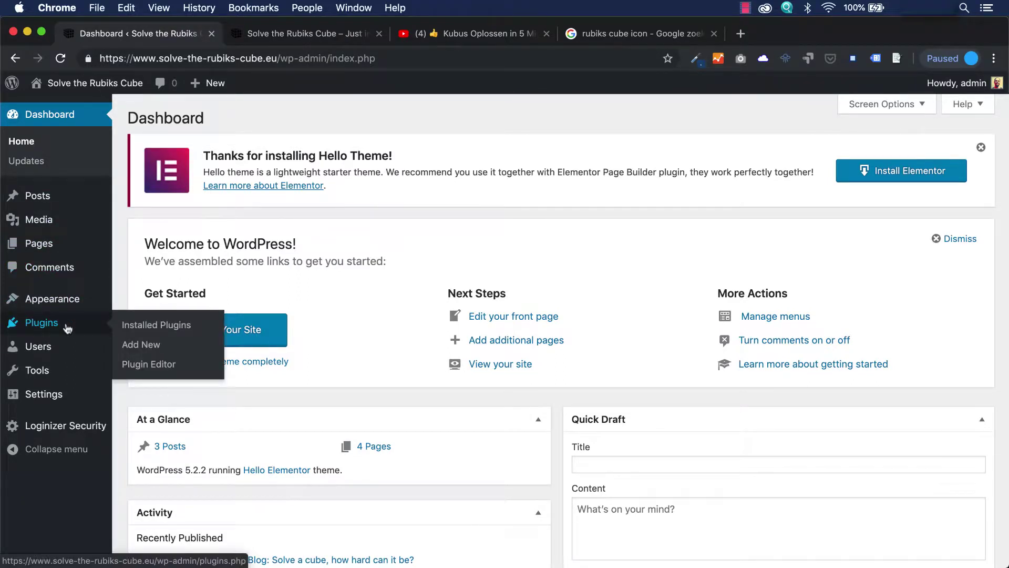
pyautogui.click(51, 328)
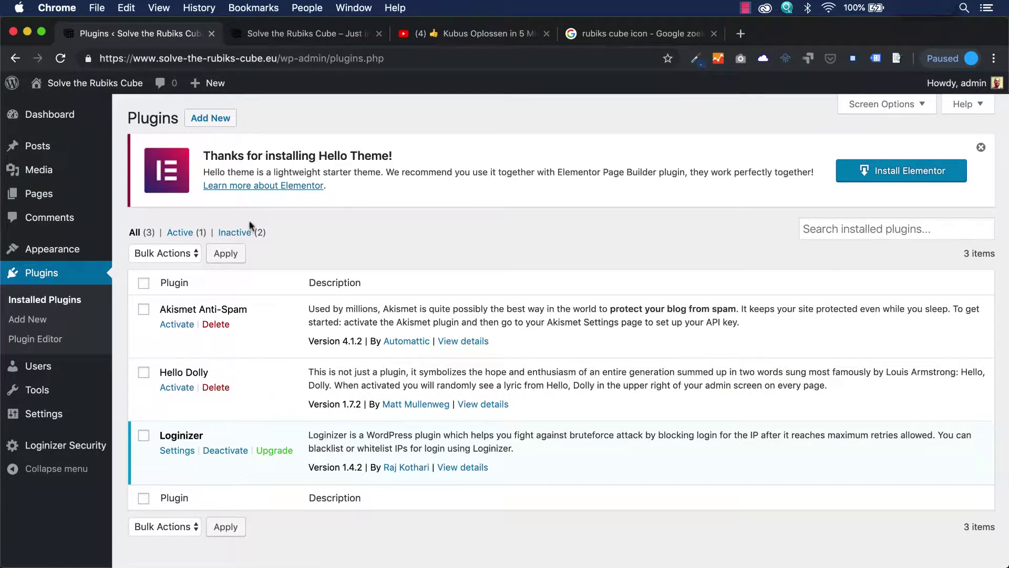
pyautogui.click(215, 118)
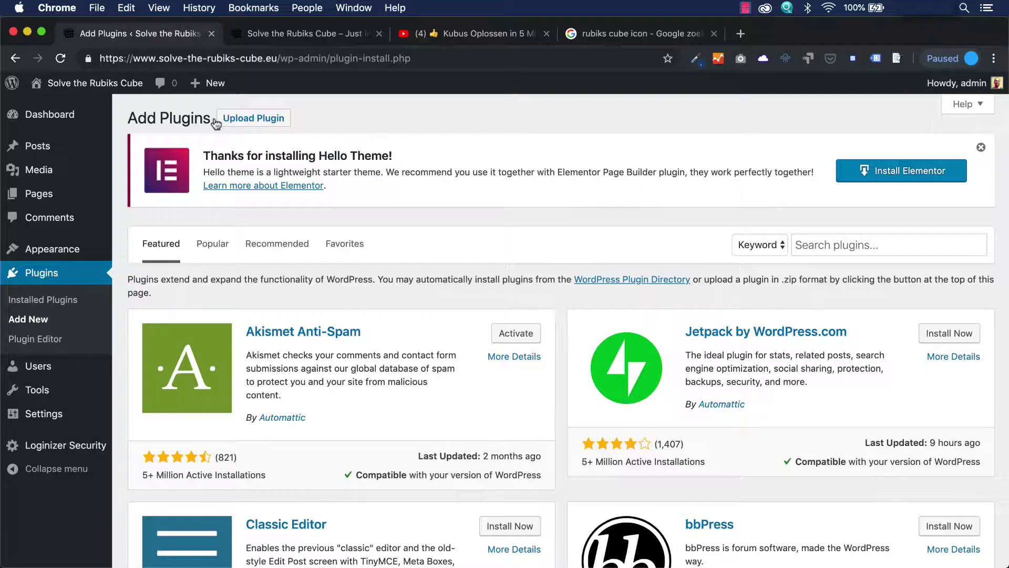
# - View the Contact page on the live site and return to the Add Plugins page
pyautogui.click(282, 36)
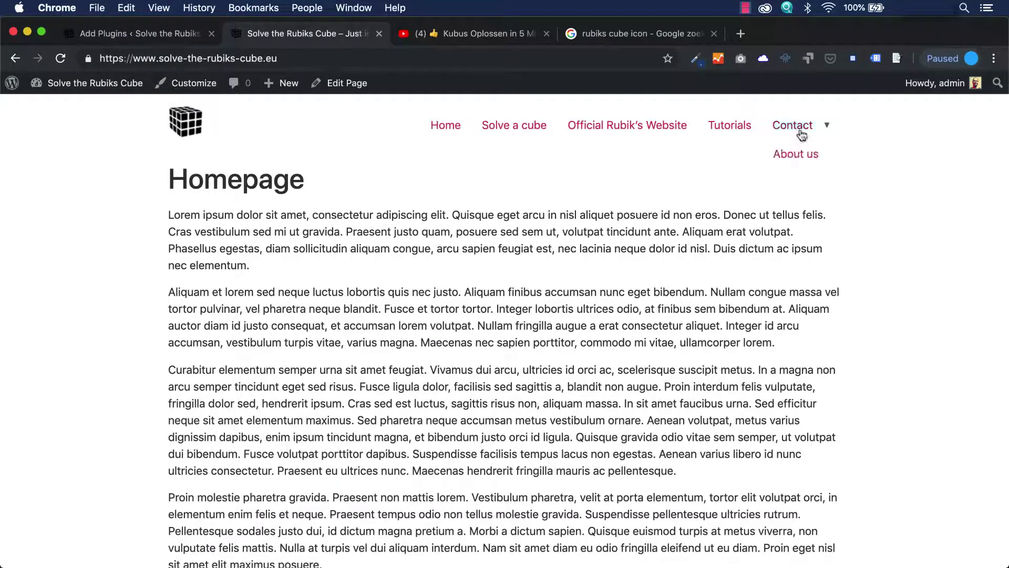
pyautogui.click(802, 135)
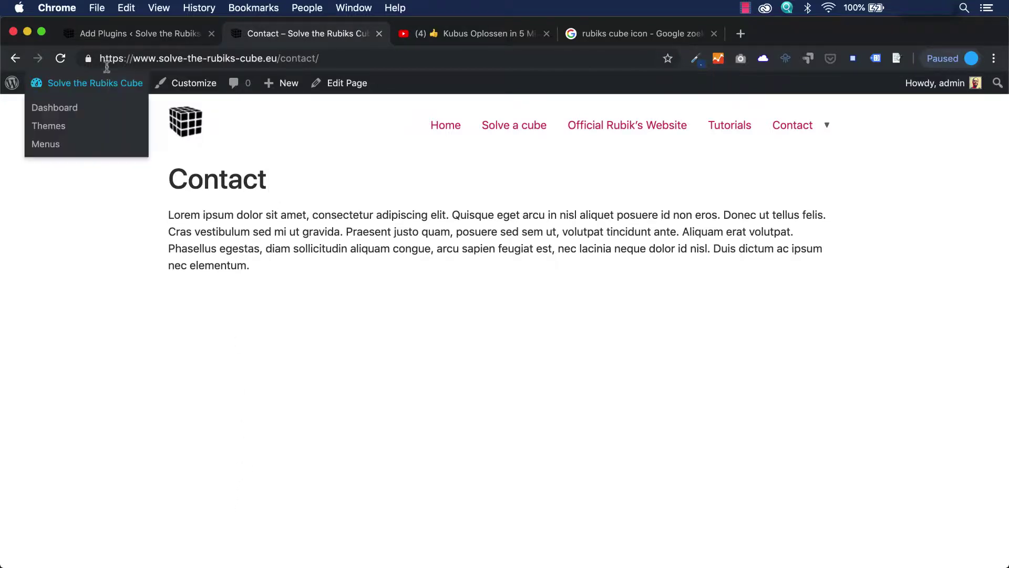
pyautogui.click(140, 38)
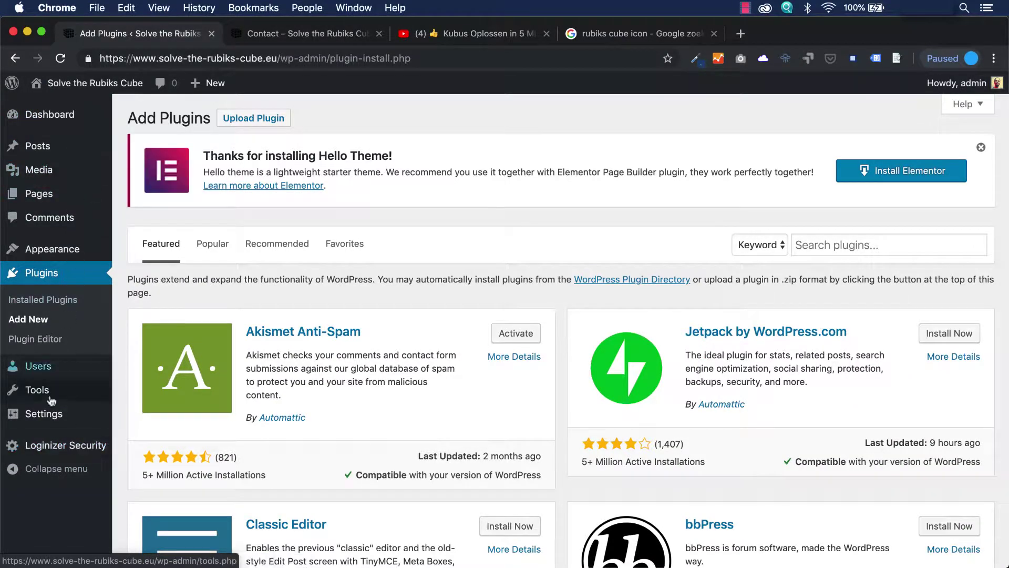
# - Search the plugin directory for "contact form"
pyautogui.moveTo(96, 165)
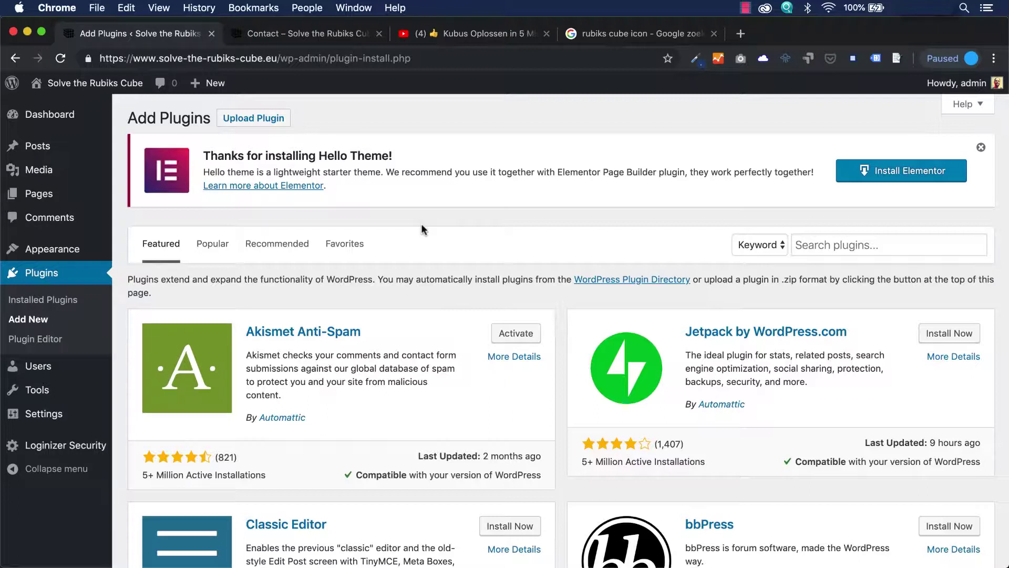
pyautogui.click(812, 244)
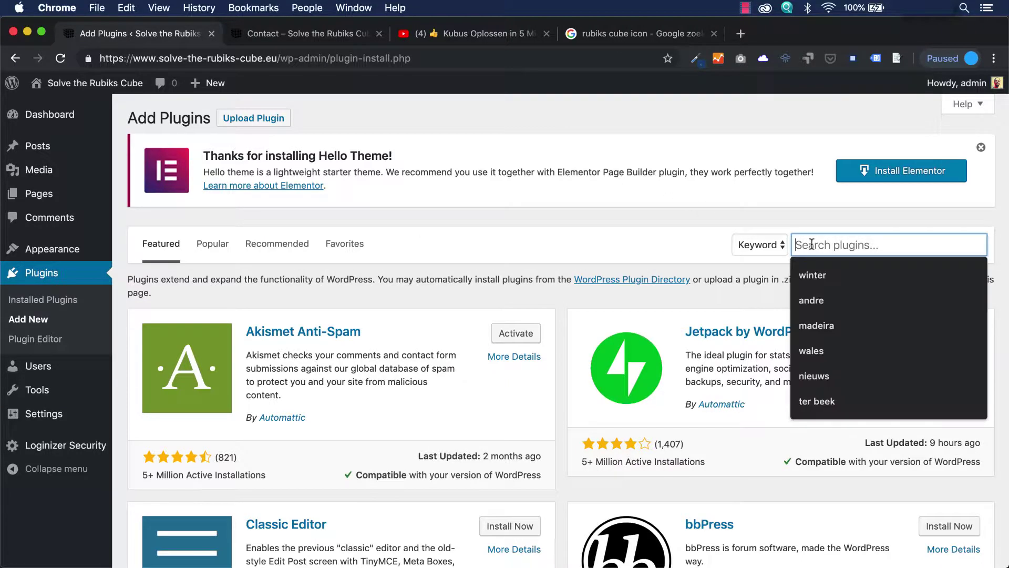
pyautogui.write('contact form')
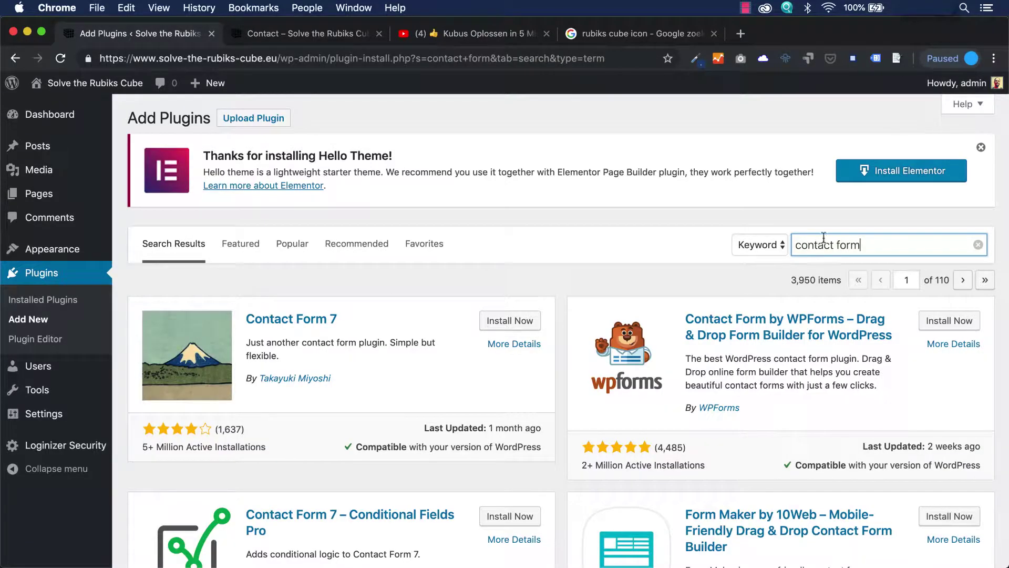
# - Look through the contact form plugins found, comparing their descriptions, ratings and active installations
pyautogui.scroll(-15, 892, 462)
pyautogui.scroll(-10, 892, 462)
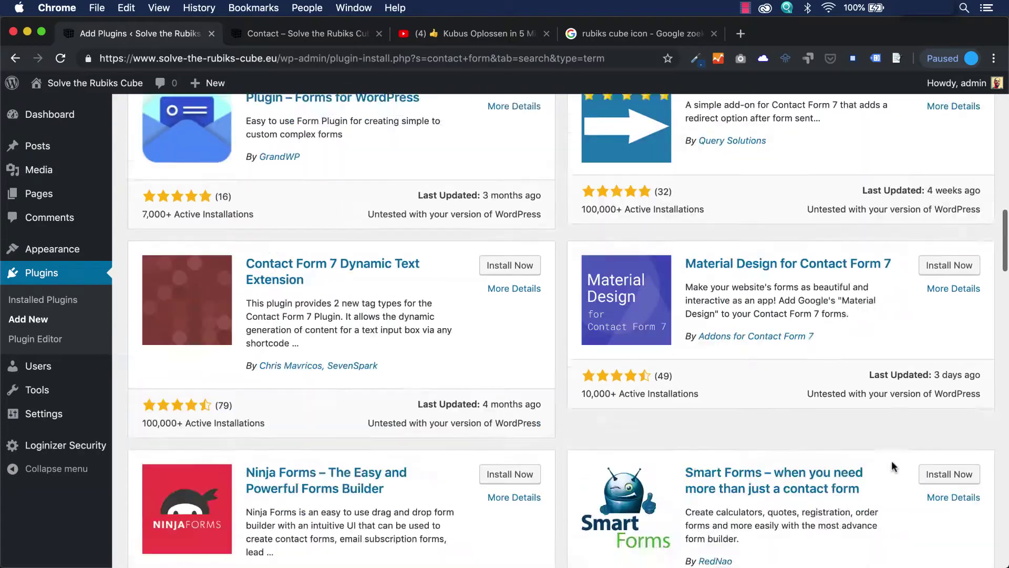
pyautogui.scroll(10, 746, 352)
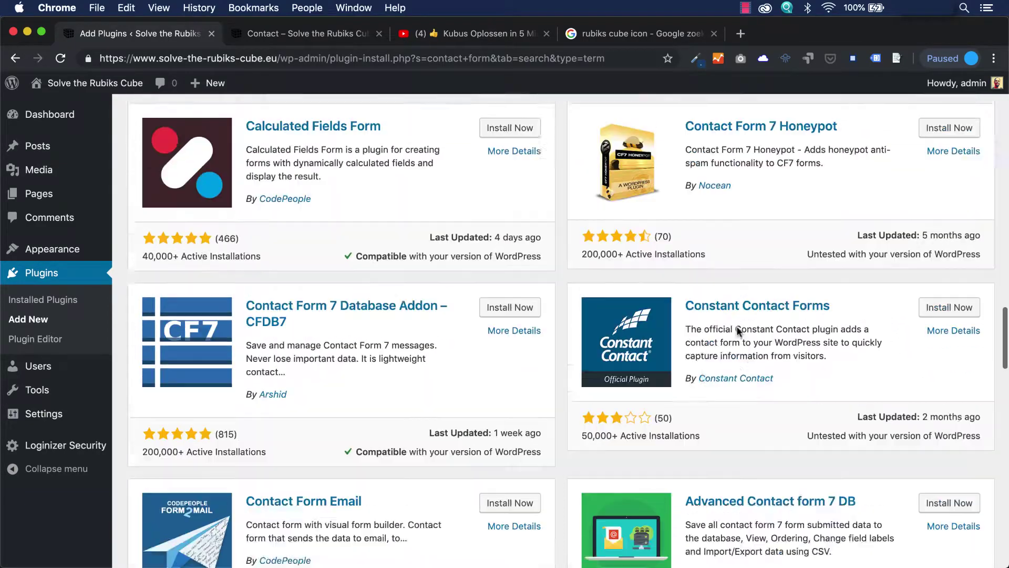
pyautogui.scroll(1, 737, 329)
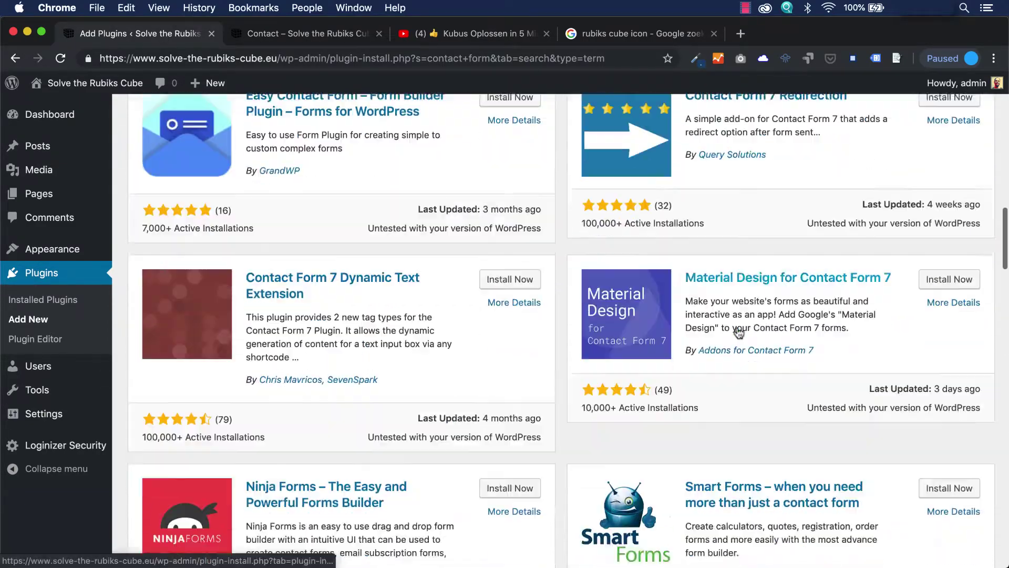
pyautogui.scroll(-3, 725, 339)
pyautogui.scroll(5, 496, 343)
pyautogui.scroll(6, 496, 343)
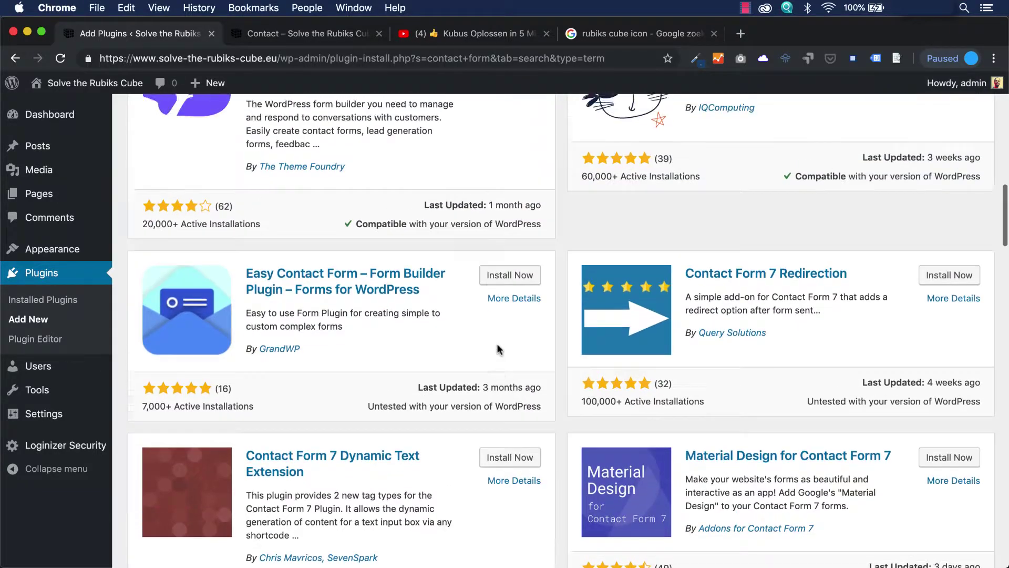
pyautogui.scroll(8, 497, 343)
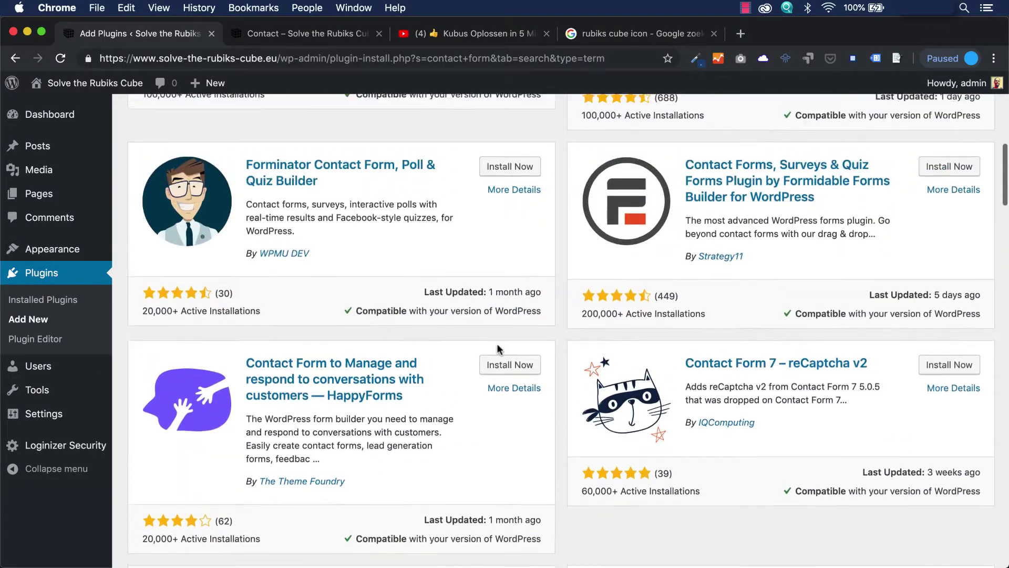
pyautogui.scroll(5, 497, 343)
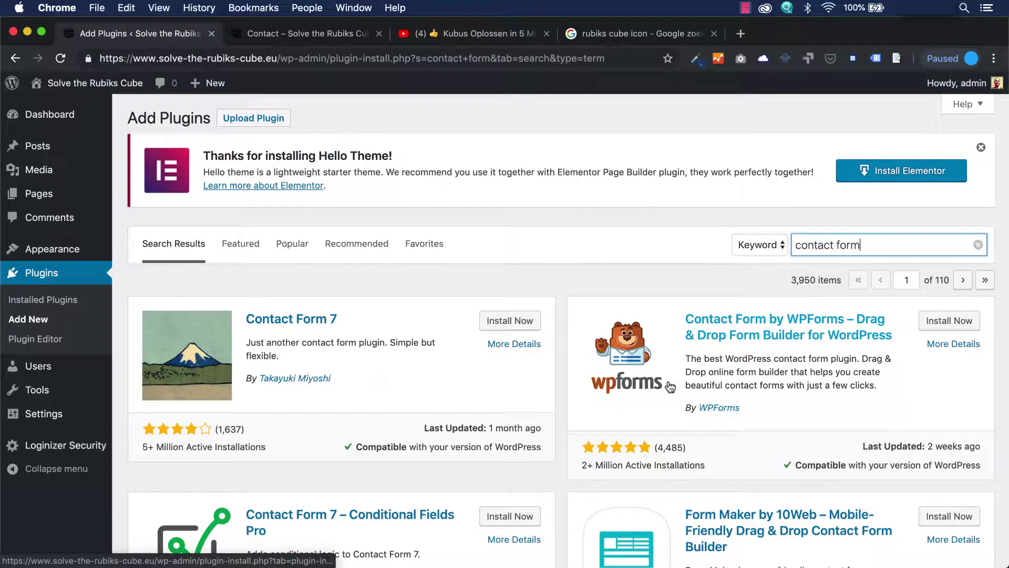
pyautogui.scroll(-15, 670, 388)
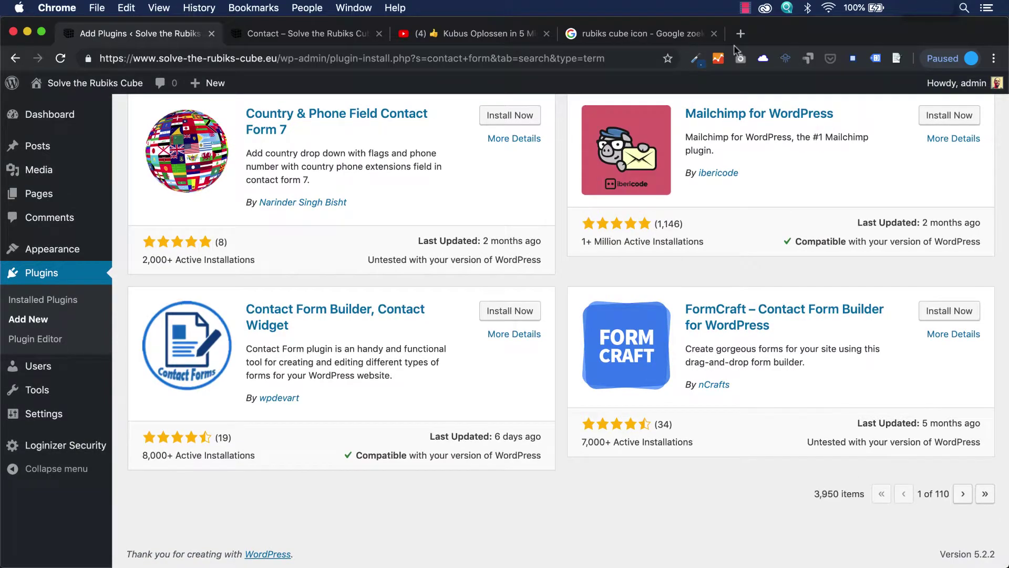
pyautogui.scroll(15, 692, 241)
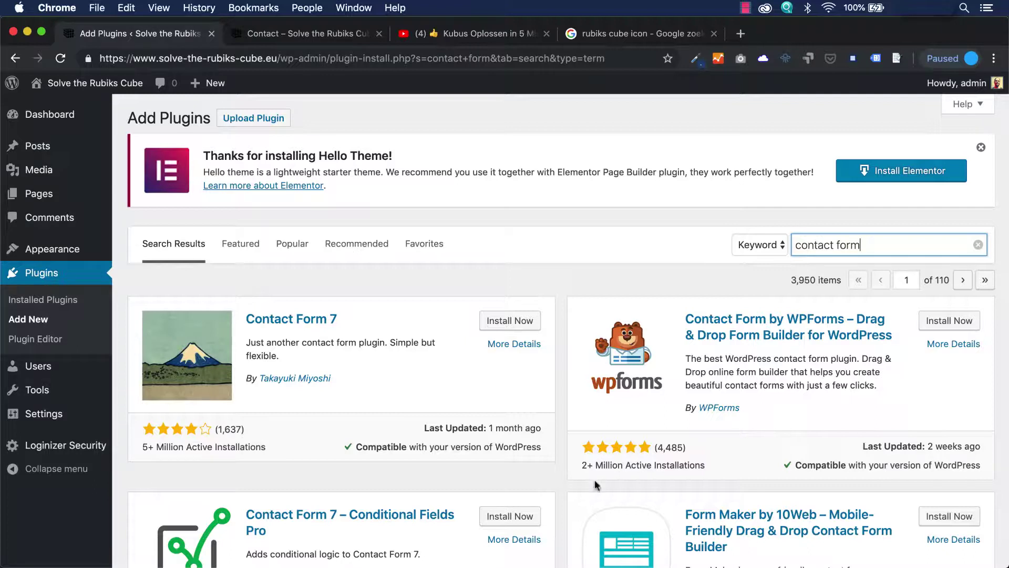
pyautogui.click(203, 447)
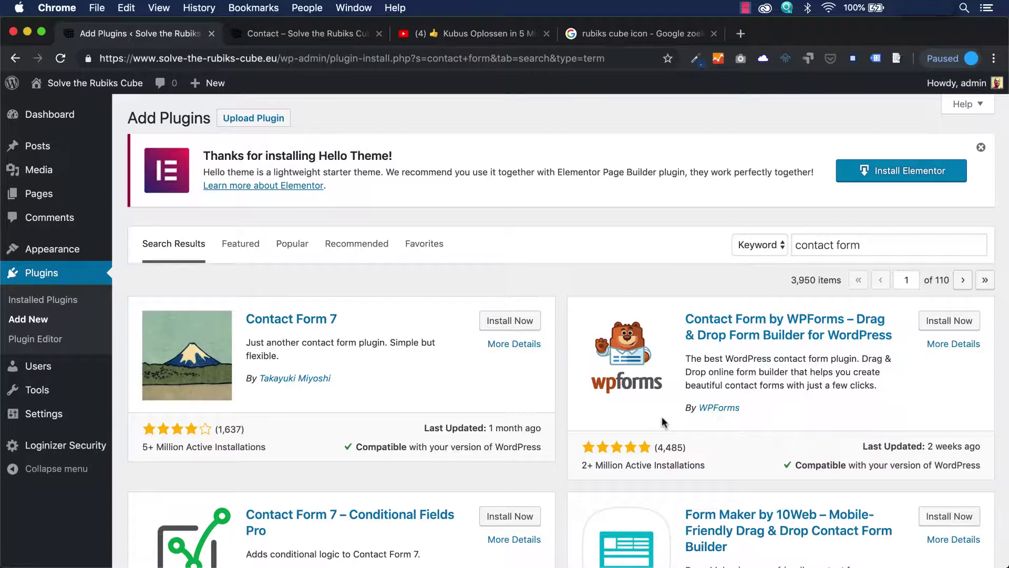
# - Install and activate the Contact Form 7 plugin
pyautogui.scroll(-3, 433, 398)
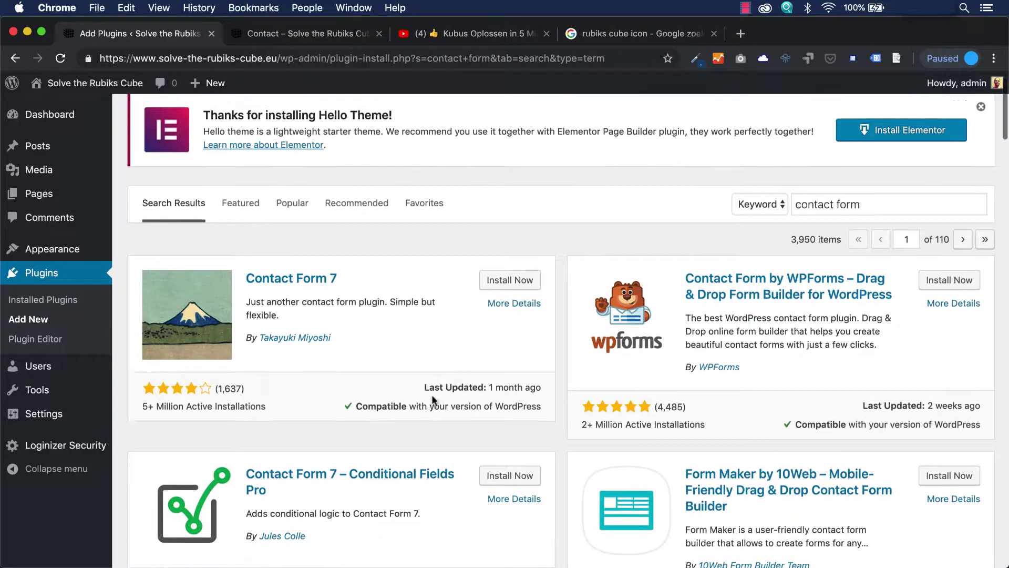
pyautogui.scroll(3, 432, 401)
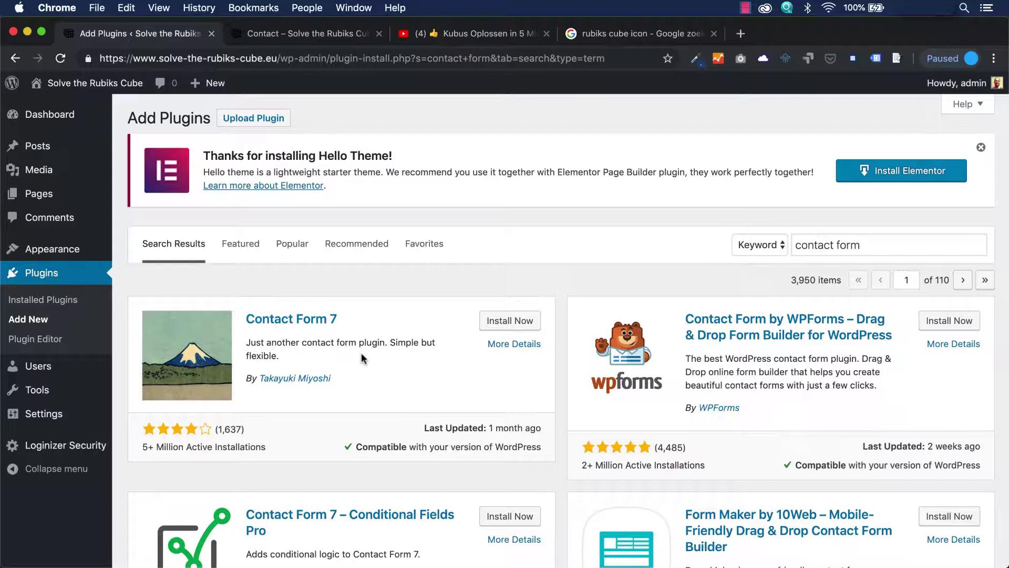
pyautogui.click(523, 324)
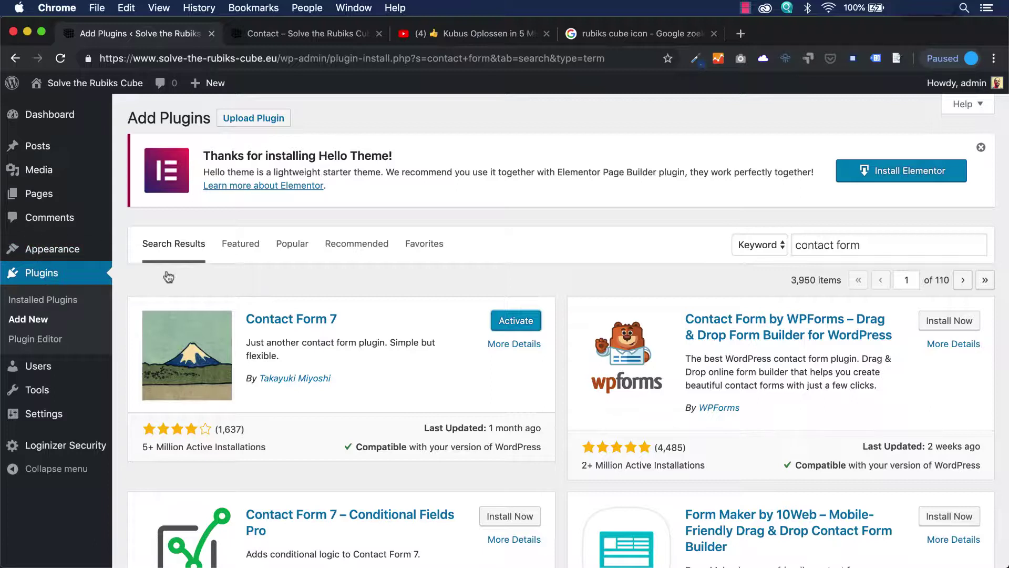
pyautogui.click(516, 321)
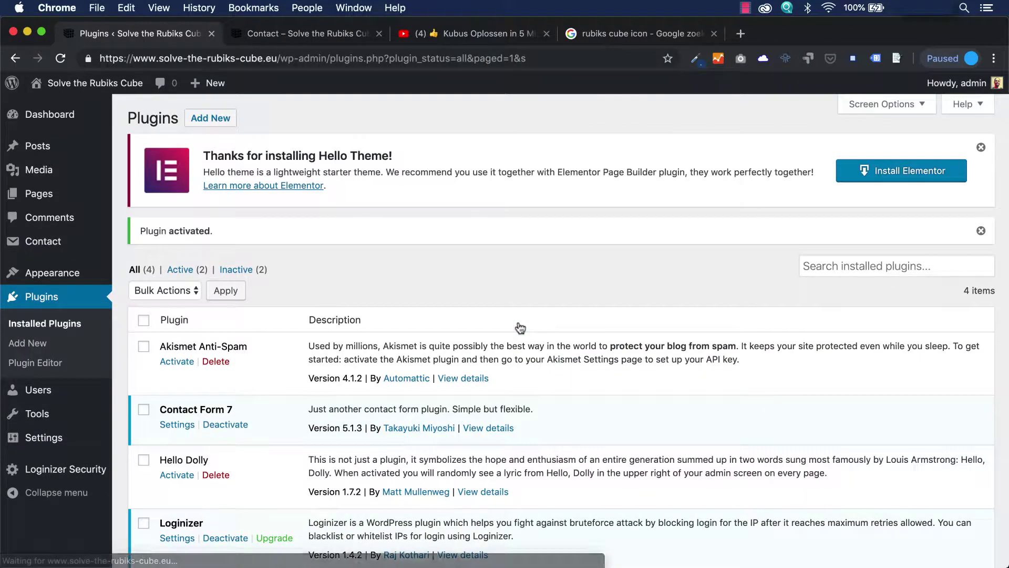
# - Open "Contact form 1" for editing from the list of contact forms
pyautogui.moveTo(29, 249)
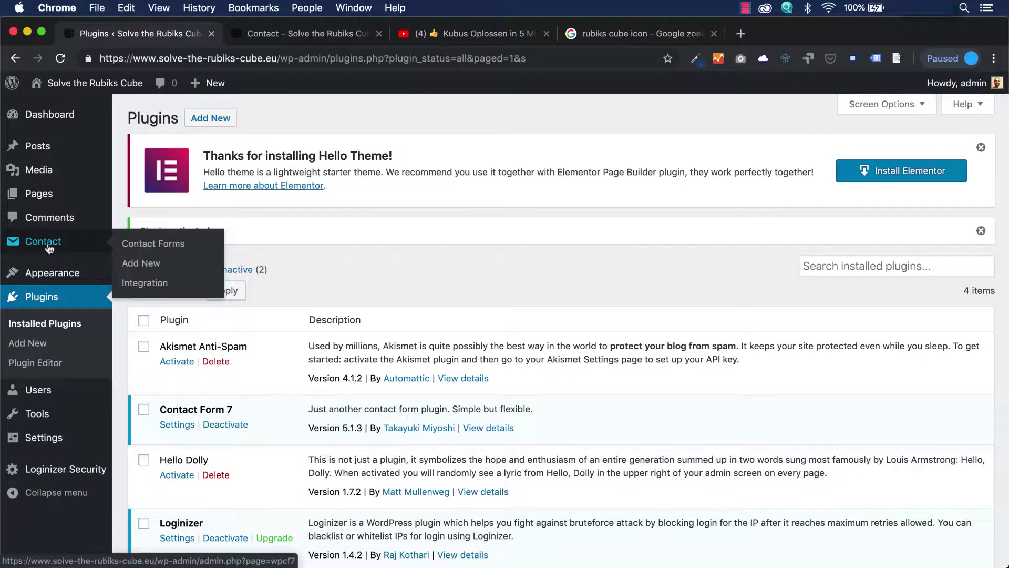
pyautogui.click(165, 244)
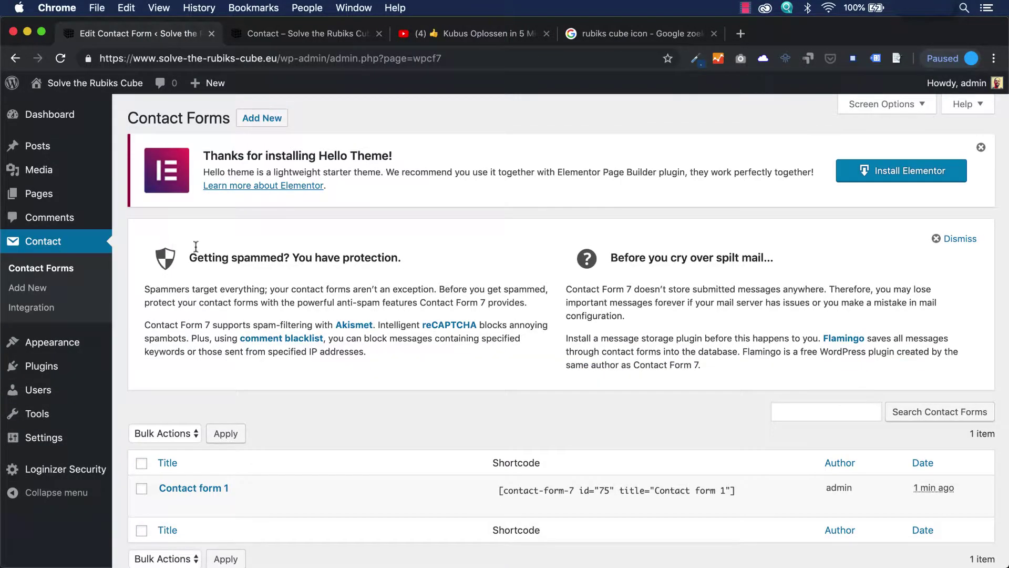
pyautogui.scroll(-2, 330, 317)
pyautogui.moveTo(220, 428)
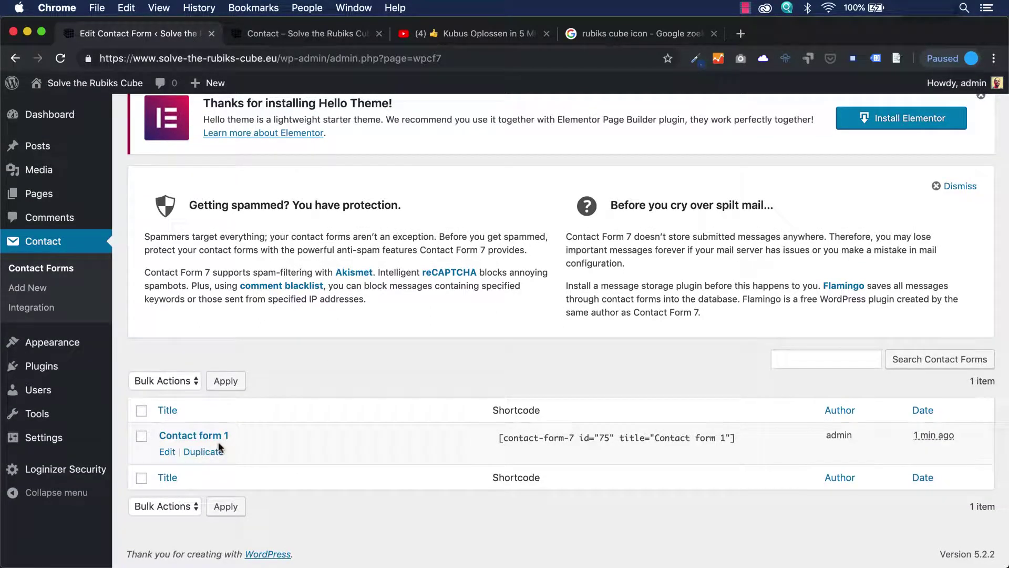
pyautogui.scroll(2, 348, 436)
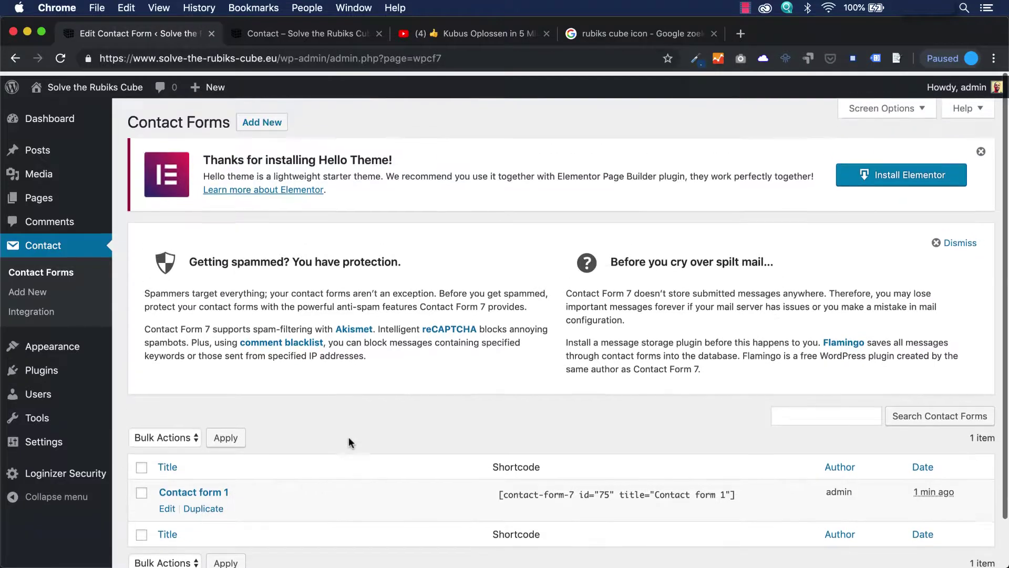
pyautogui.scroll(-2, 349, 408)
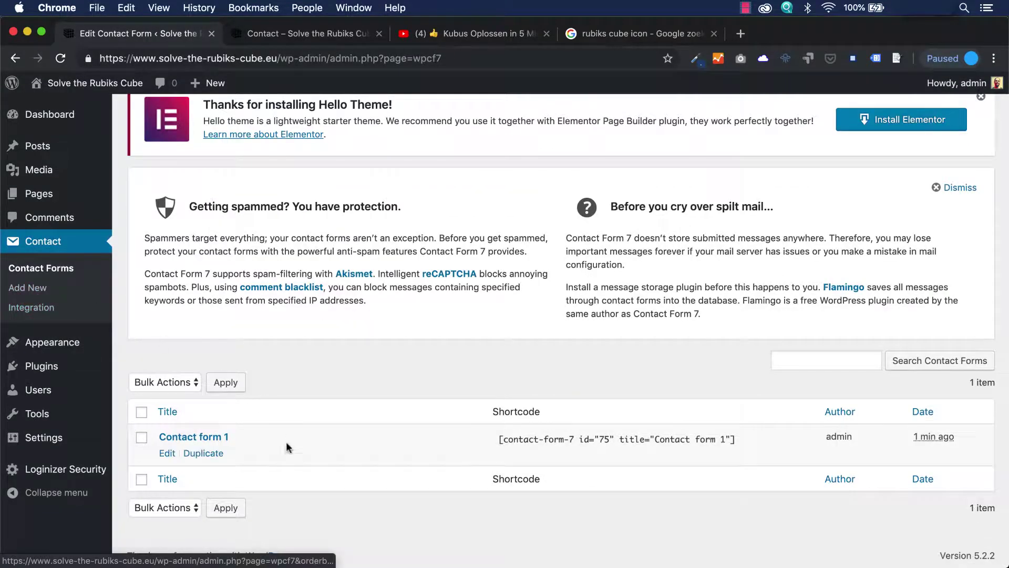
pyautogui.click(215, 438)
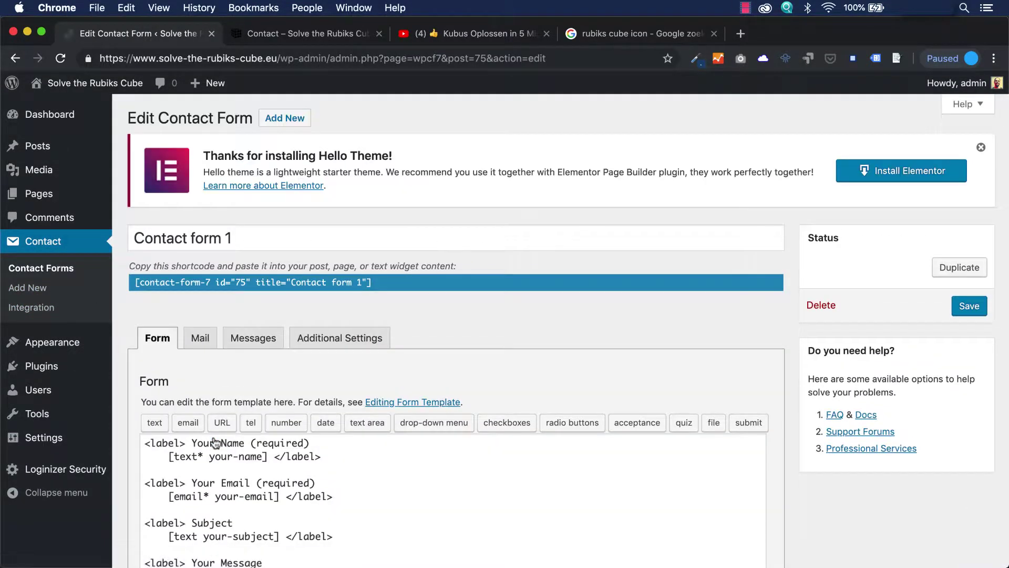
# - Examine the form template, shortcode and help options of Contact form 1
pyautogui.scroll(-5, 360, 467)
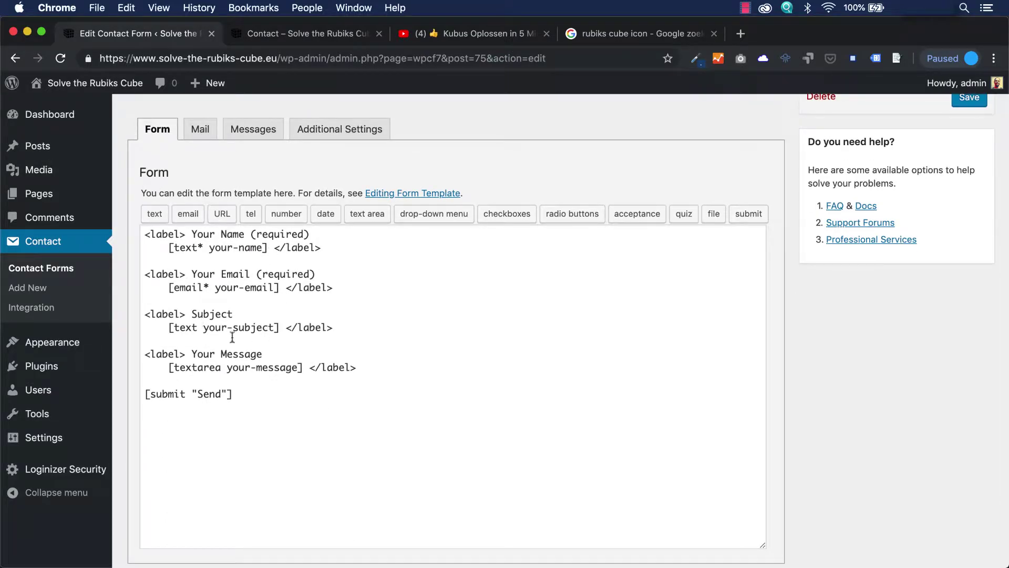
pyautogui.scroll(4, 339, 387)
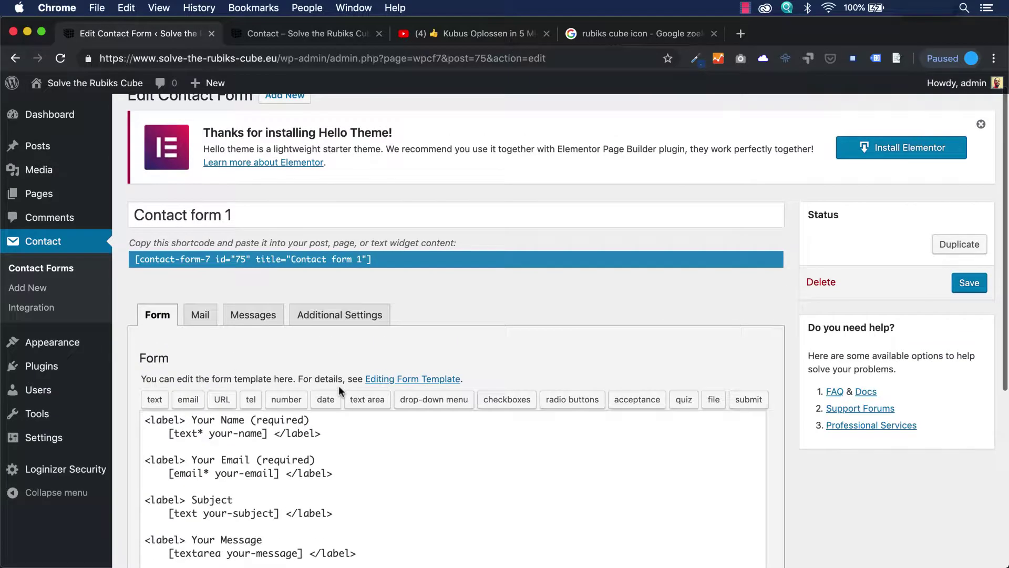
pyautogui.scroll(1, 338, 386)
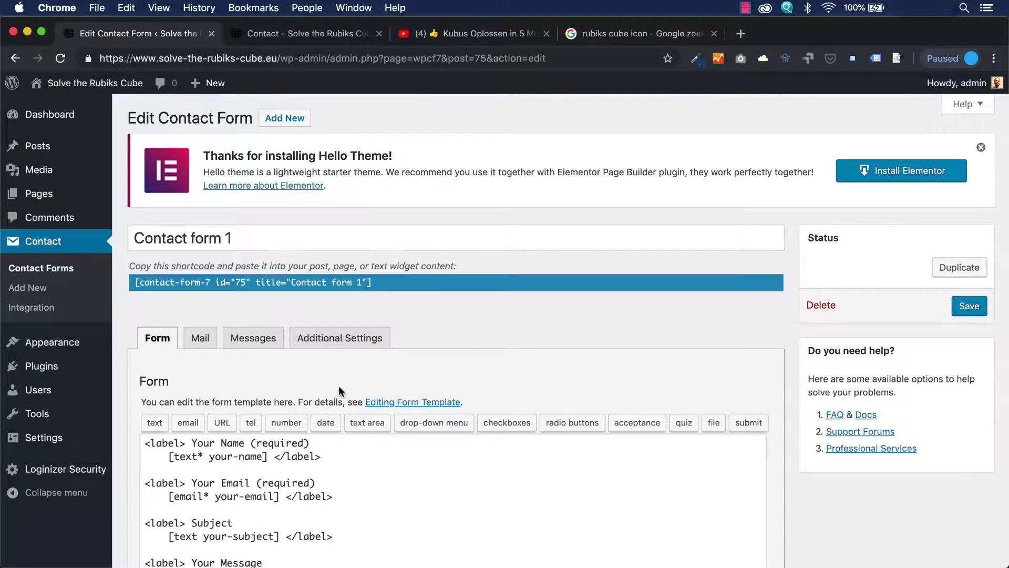
pyautogui.scroll(-2, 339, 387)
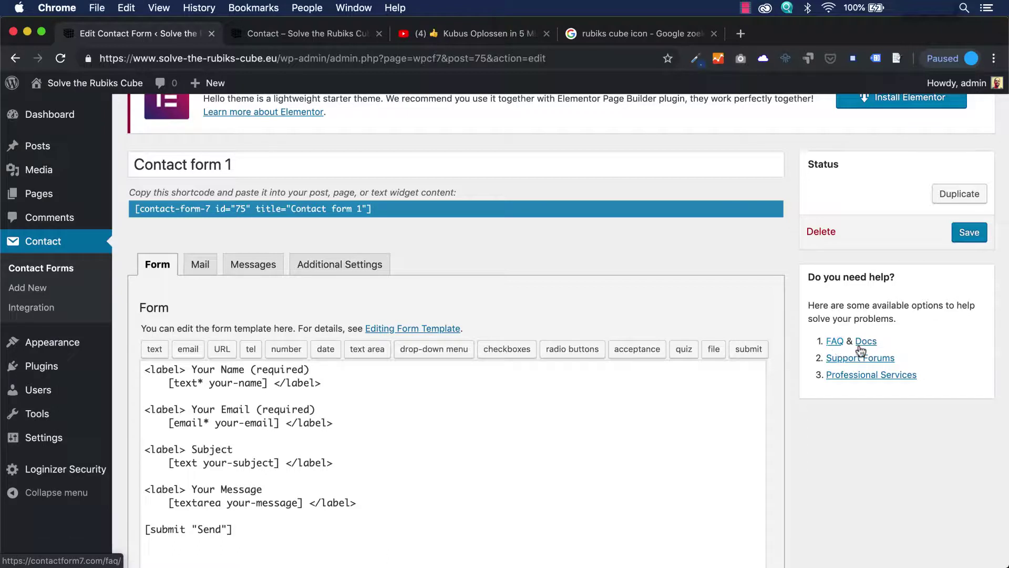
# - Copy the shortcode of "Contact form 1" from the list of contact forms
pyautogui.scroll(2, 866, 403)
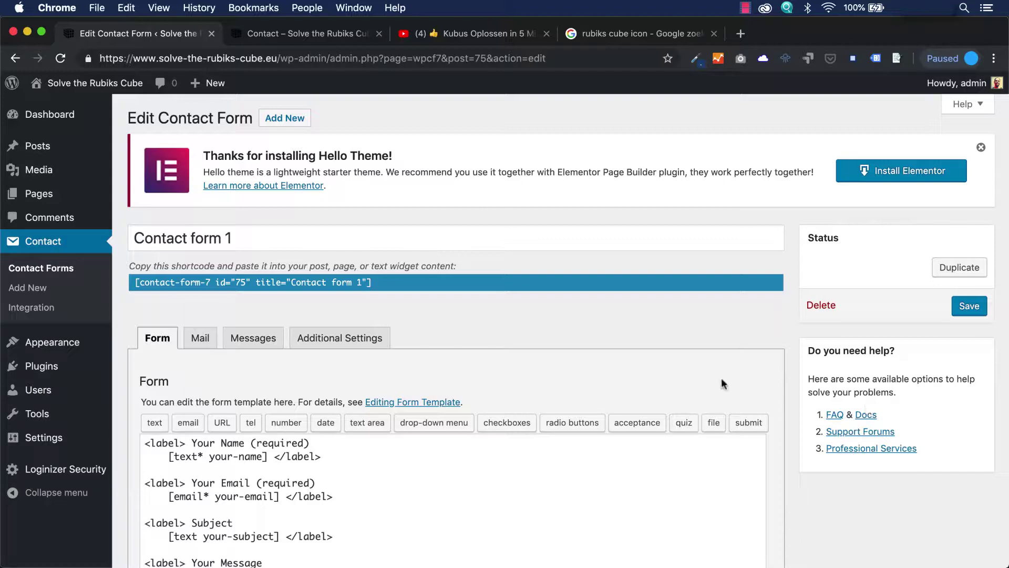
pyautogui.click(56, 270)
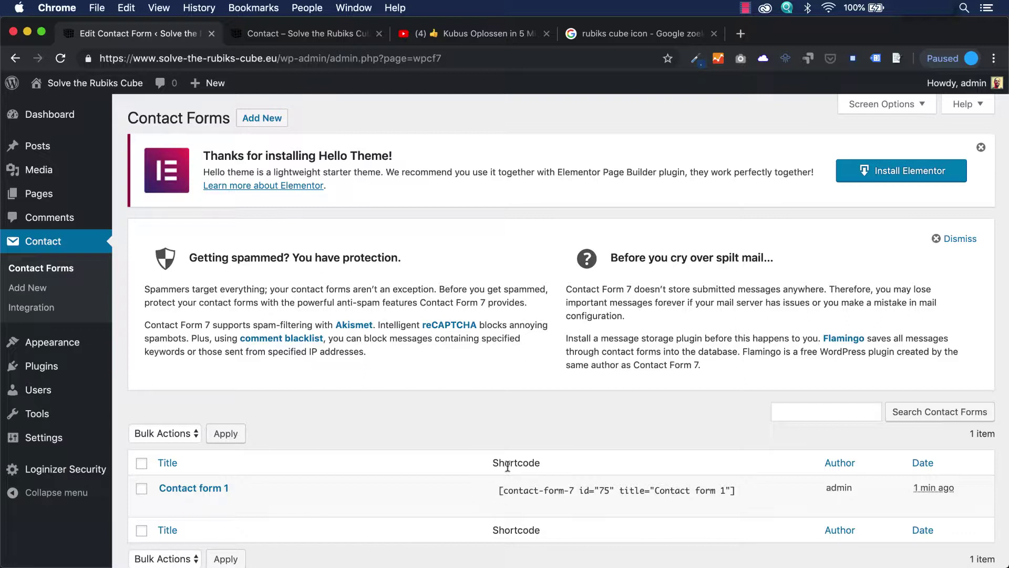
pyautogui.click(497, 489)
pyautogui.press('super+c')
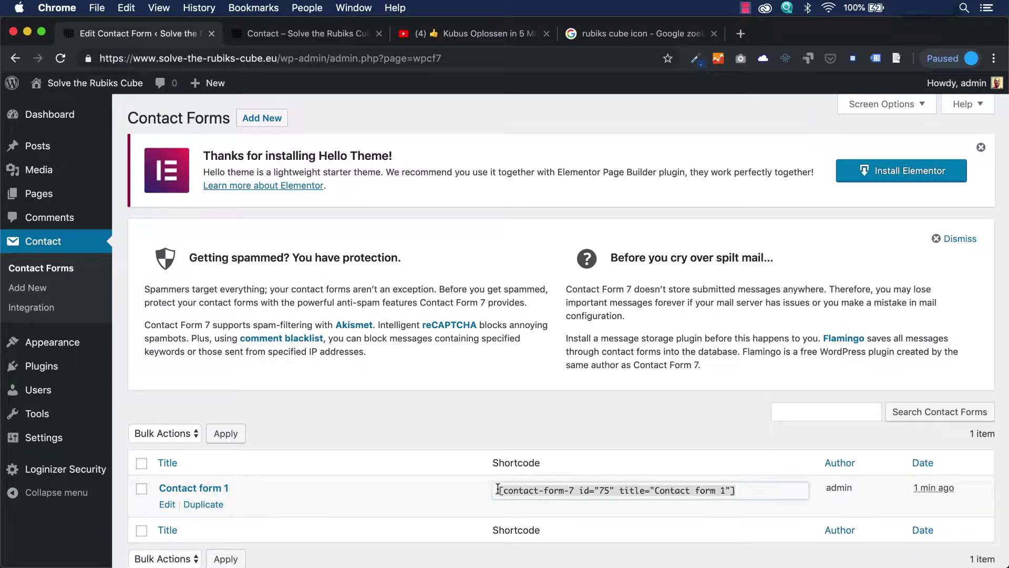
pyautogui.moveTo(500, 488); pyautogui.dragTo(552, 489)
pyautogui.rightClick(549, 488)
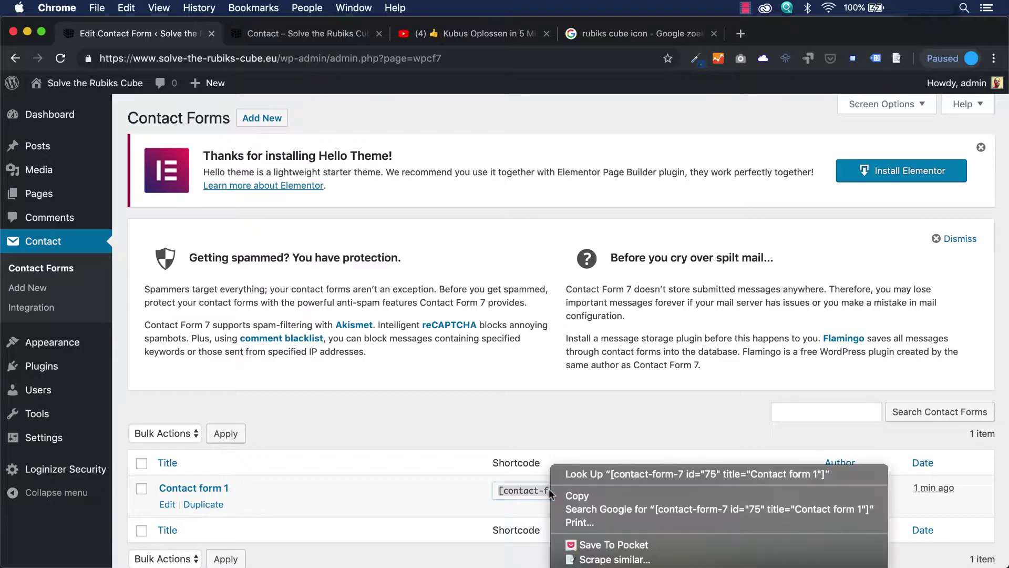
pyautogui.click(585, 494)
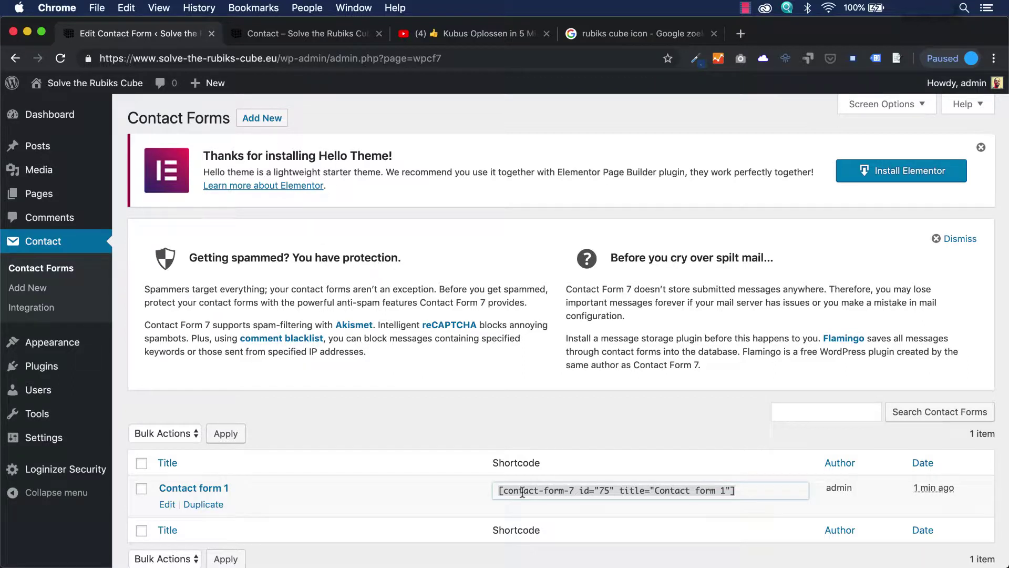
# - Open the Contact page for editing from the list of all pages
pyautogui.moveTo(39, 202)
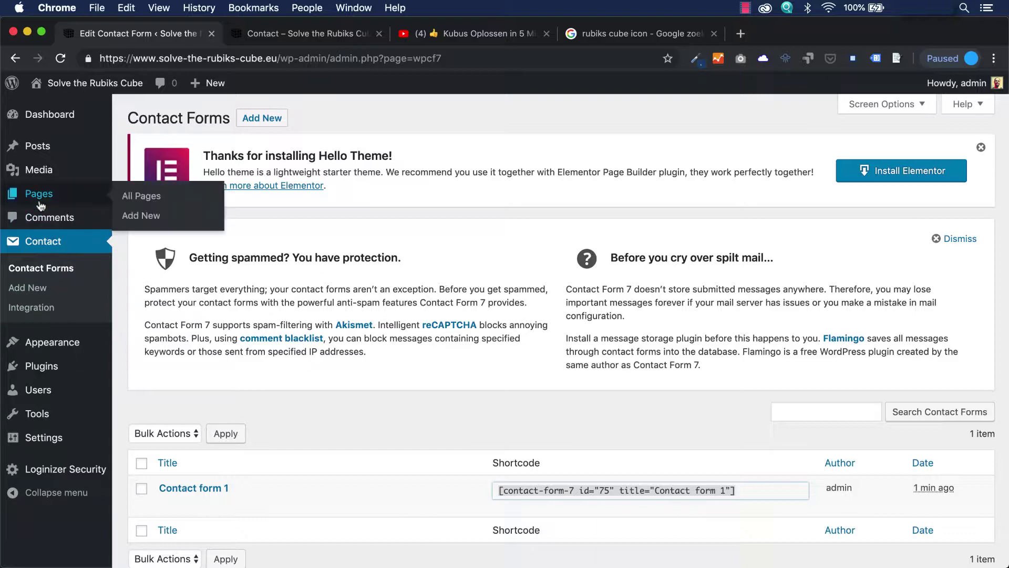
pyautogui.click(137, 196)
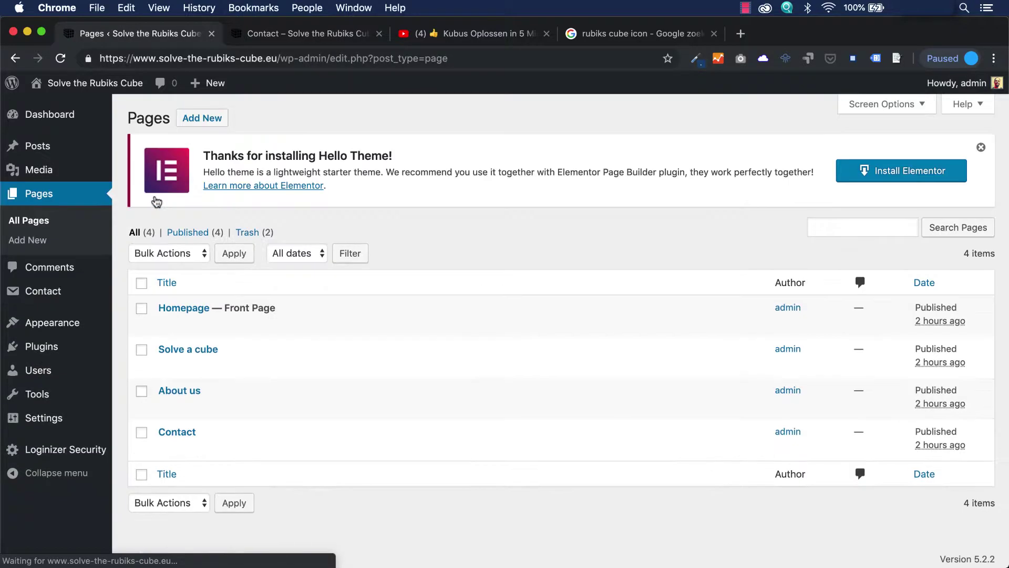
pyautogui.click(182, 436)
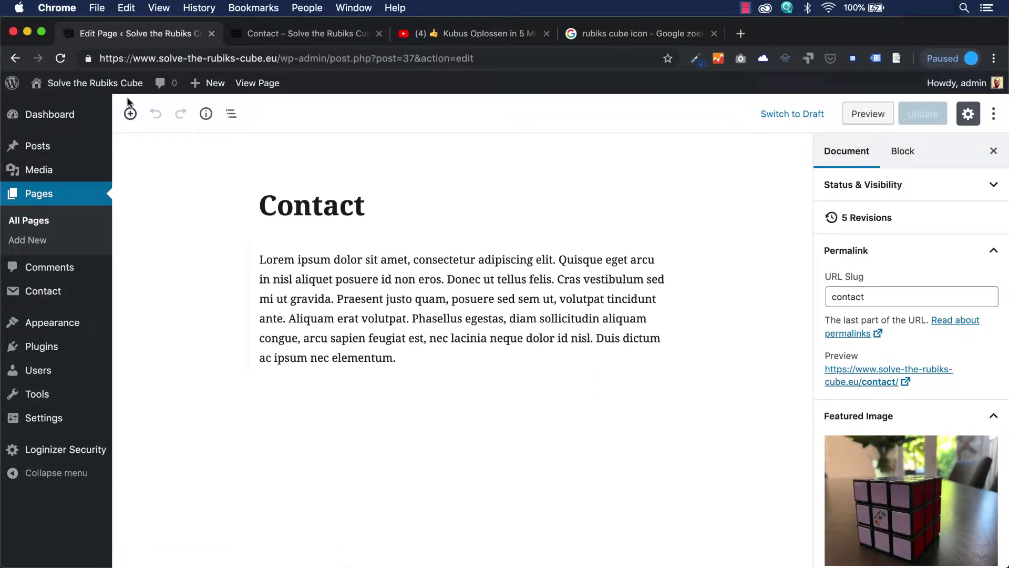
# - Add a Shortcode block below the Contact page's paragraph and paste in [contact-form-7 id="75" title="Contact form 1"]
pyautogui.click(130, 114)
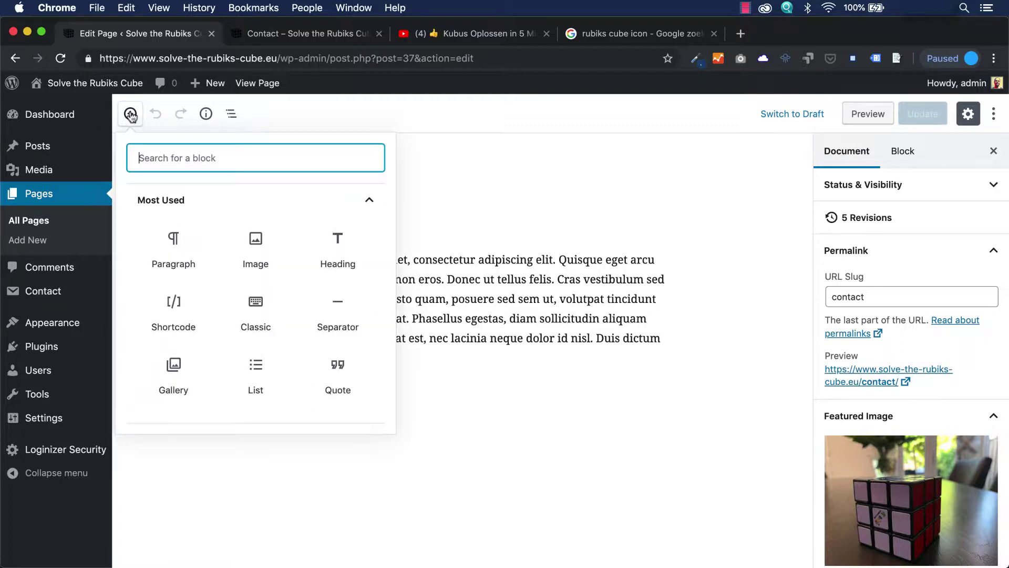
pyautogui.write('short')
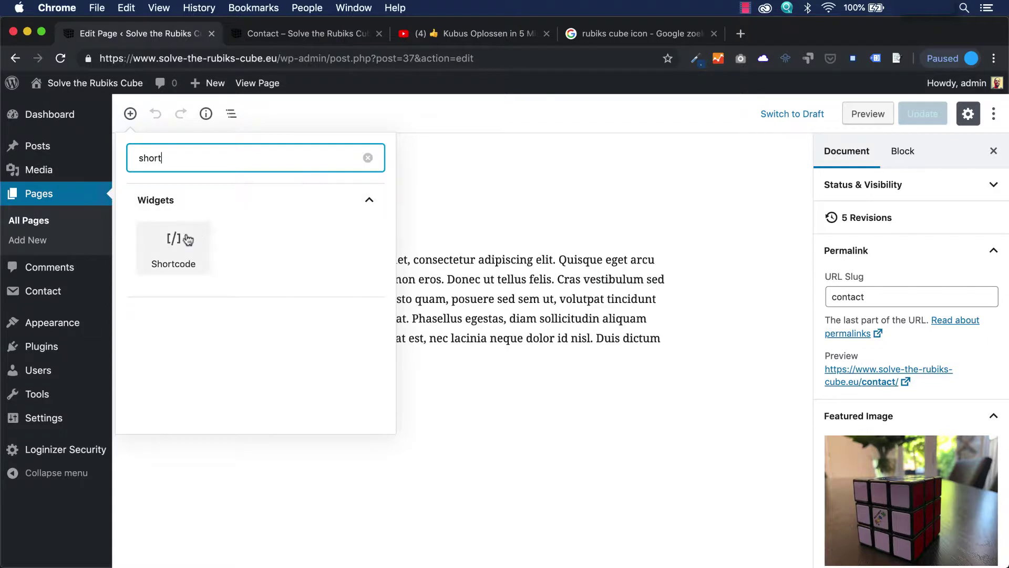
pyautogui.click(181, 242)
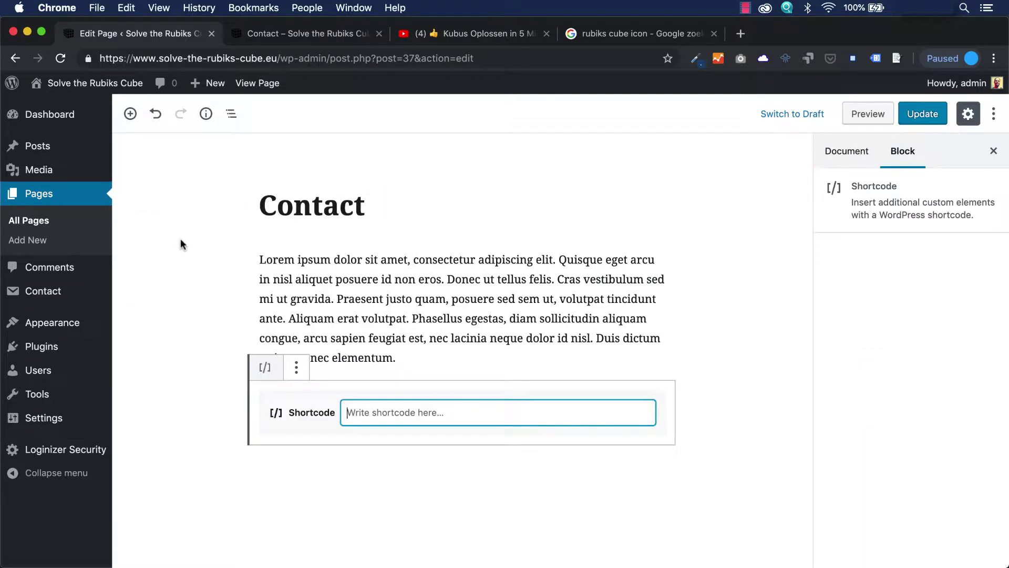
pyautogui.rightClick(374, 412)
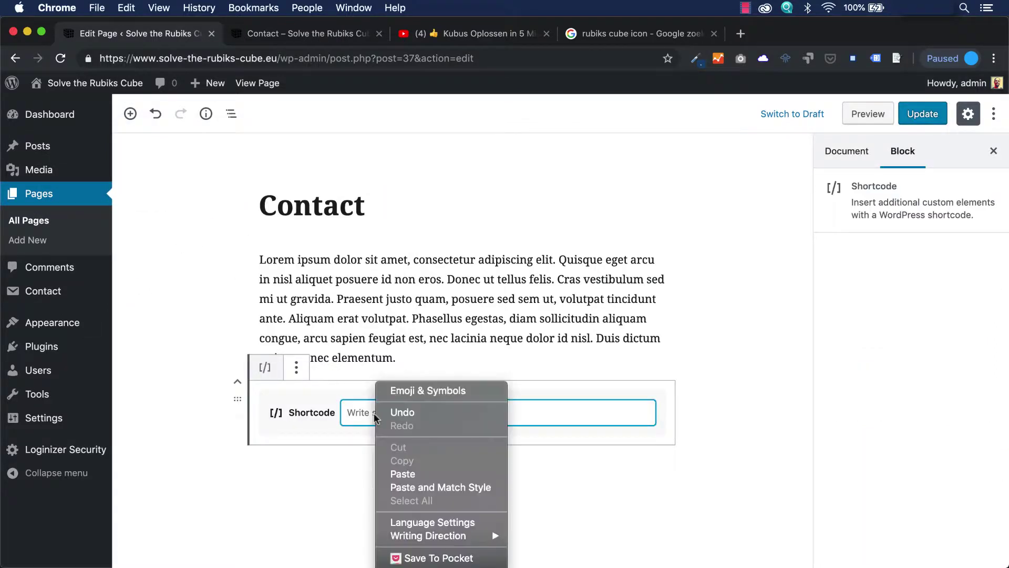
pyautogui.click(408, 472)
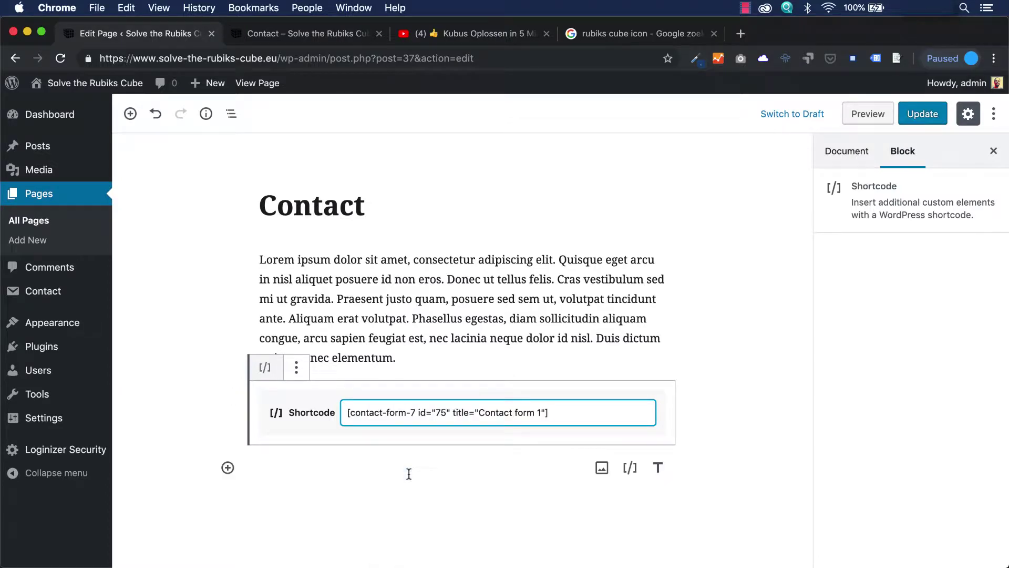
# - Update the Contact page and reload its live version to check the embedded contact form
pyautogui.click(736, 294)
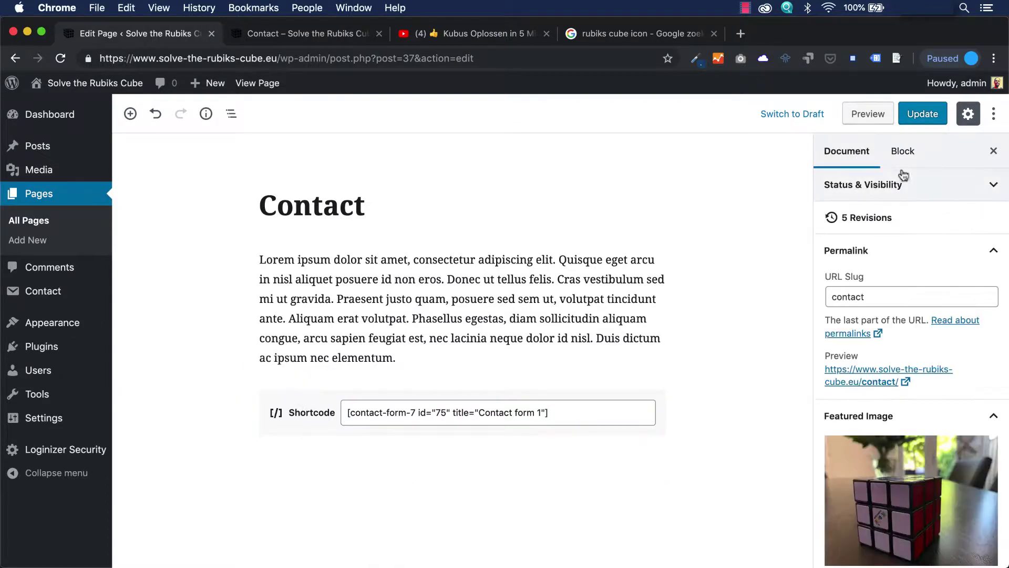
pyautogui.click(928, 119)
pyautogui.click(309, 37)
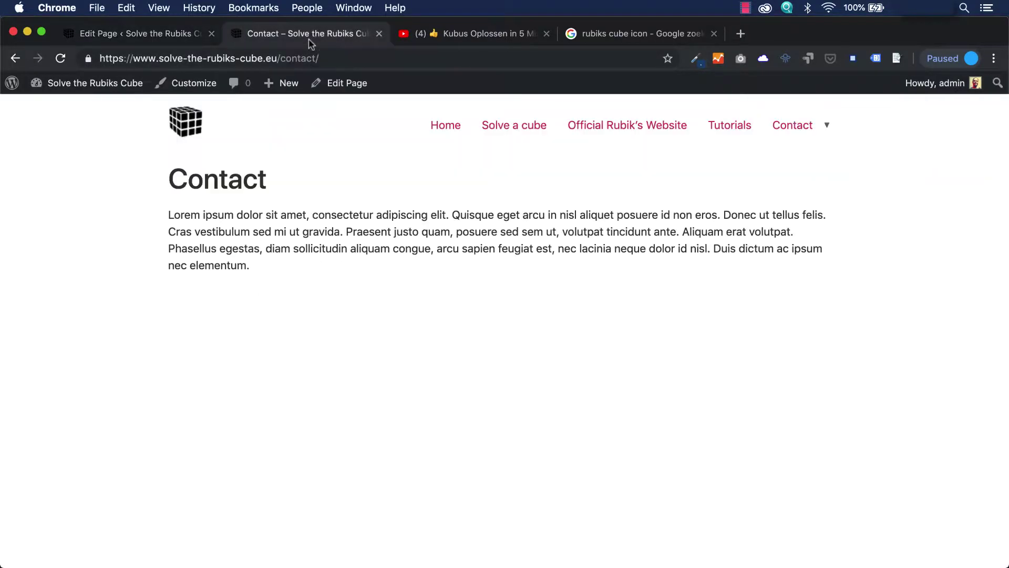
pyautogui.click(61, 58)
pyautogui.scroll(-5, 537, 358)
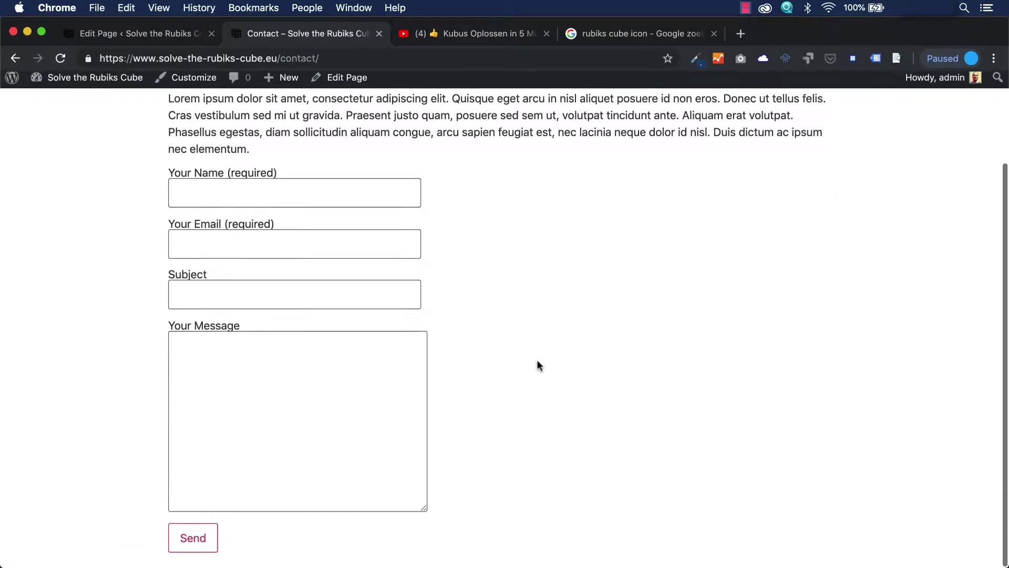
pyautogui.scroll(5, 537, 360)
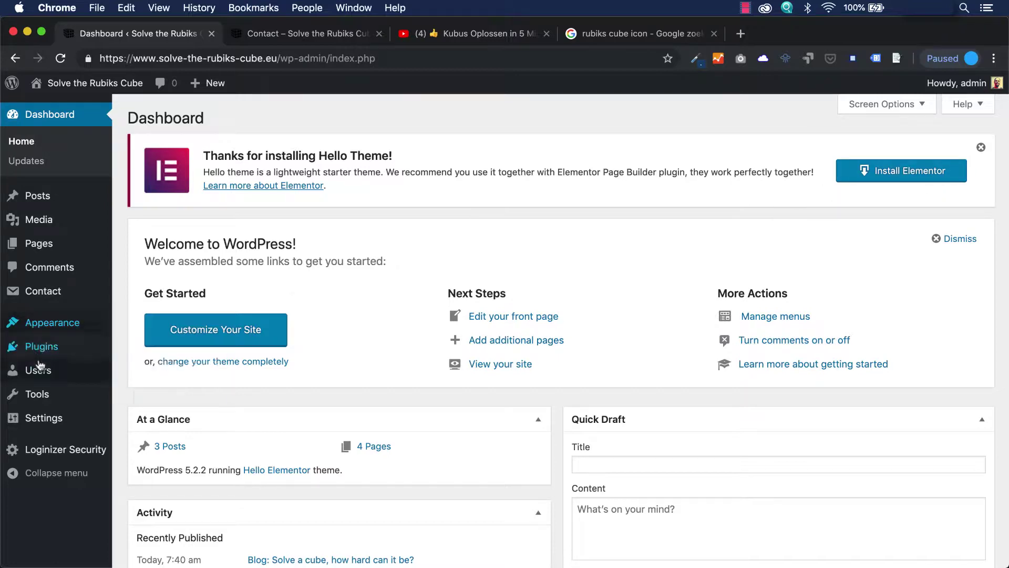
# - Search for new plugins with "elementor", and install and activate Elementor Page Builder
pyautogui.click(48, 347)
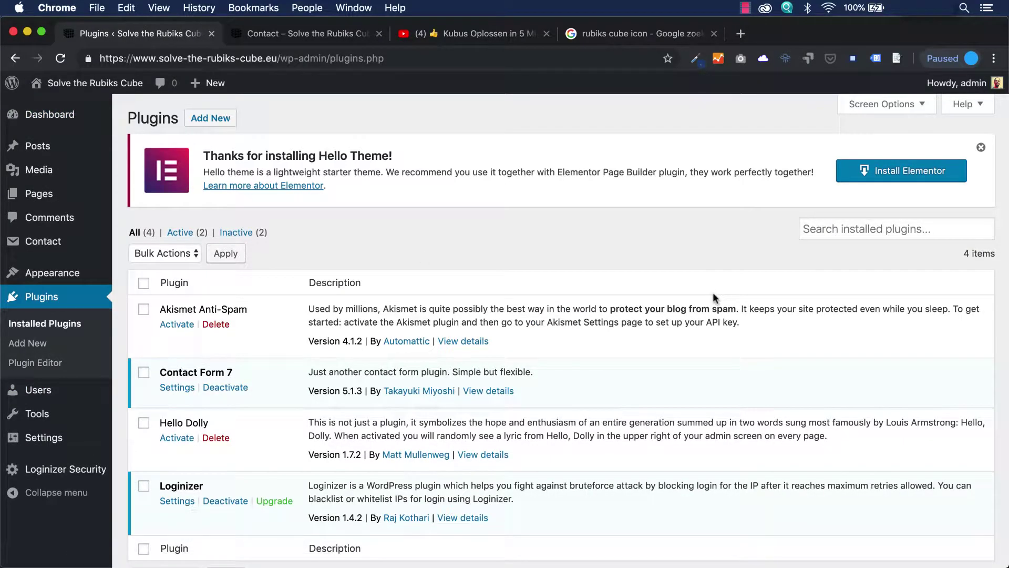
pyautogui.click(885, 230)
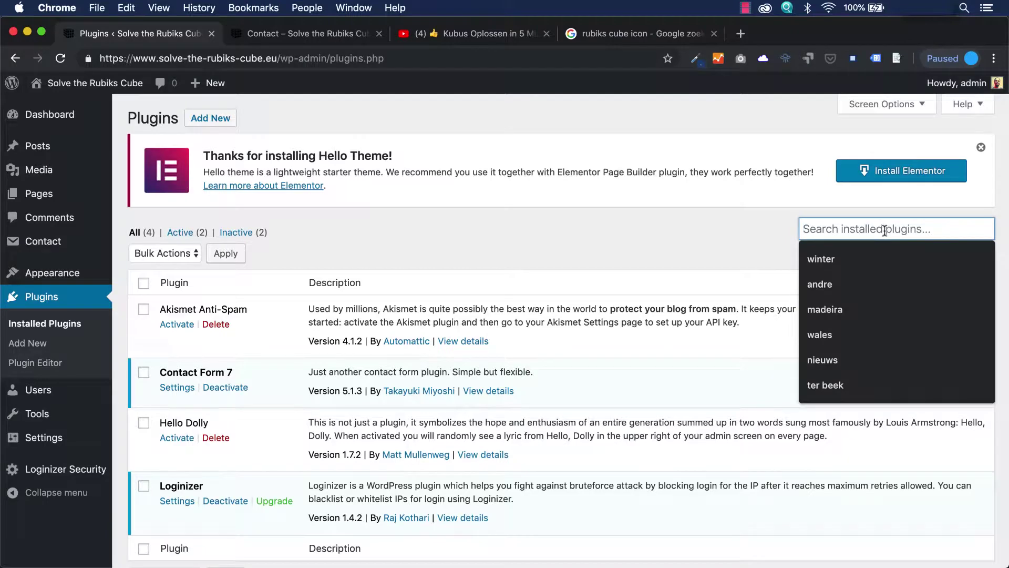
pyautogui.click(210, 118)
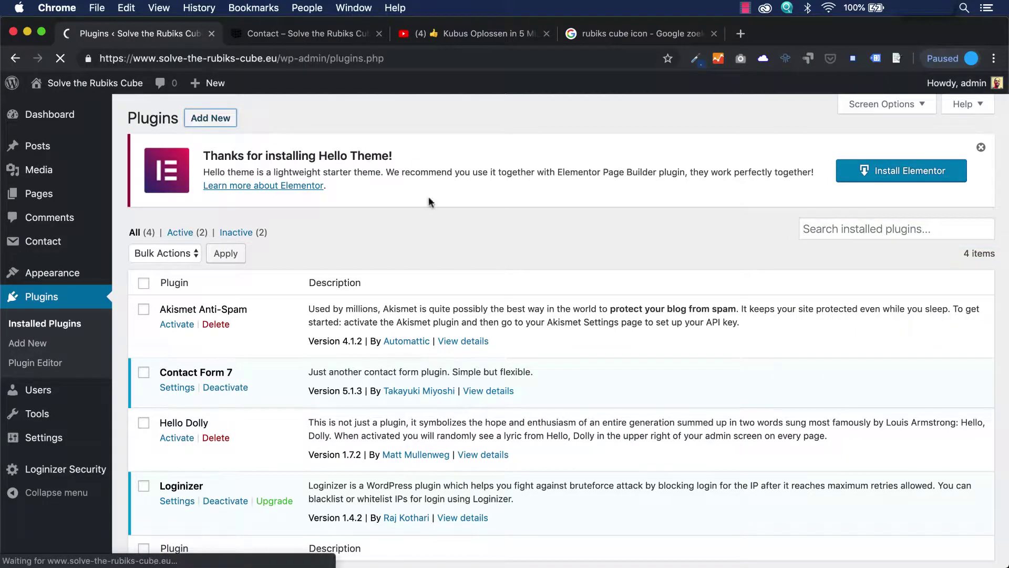
pyautogui.click(873, 245)
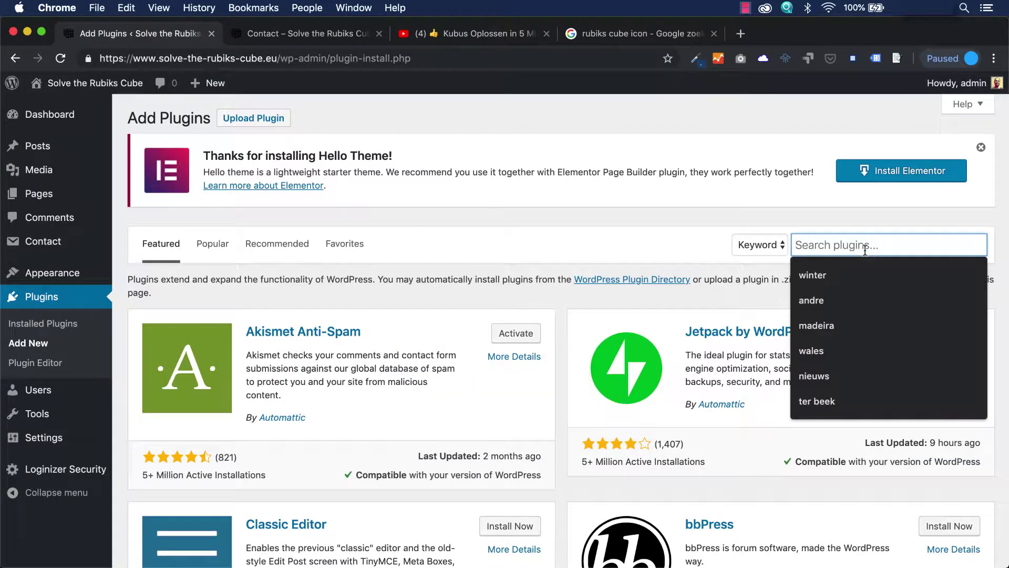
pyautogui.write('elementor')
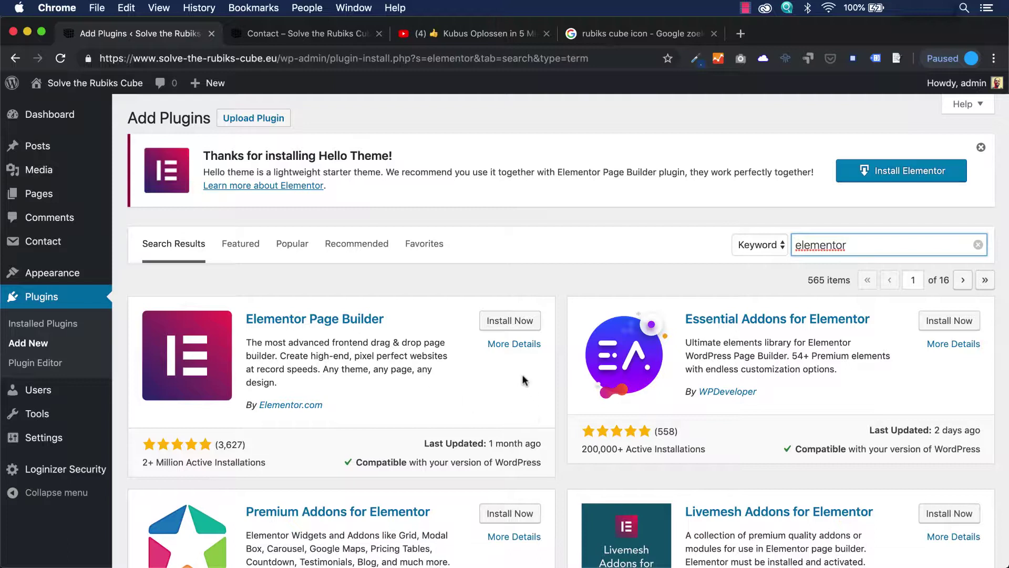
pyautogui.click(518, 323)
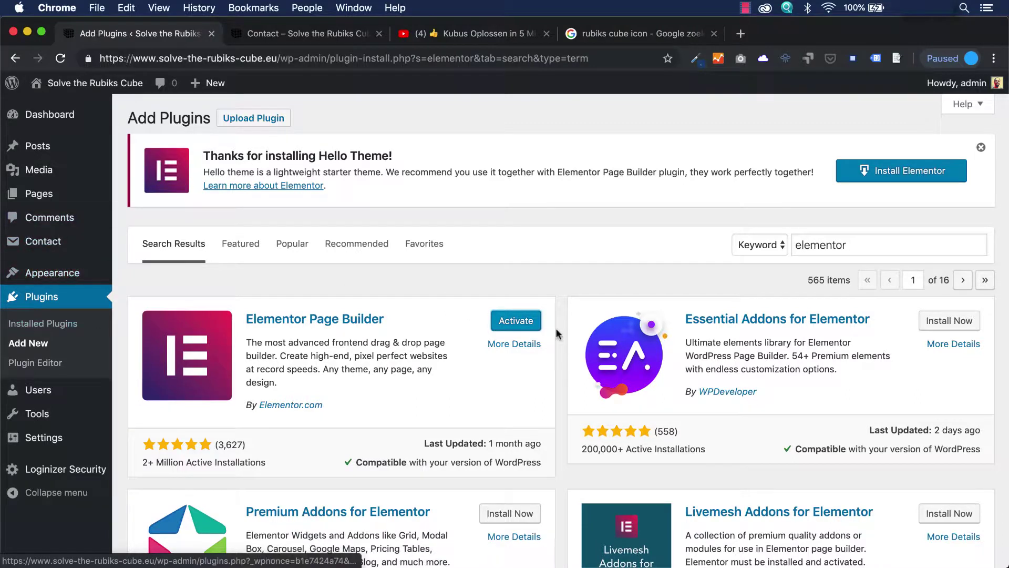
pyautogui.click(528, 327)
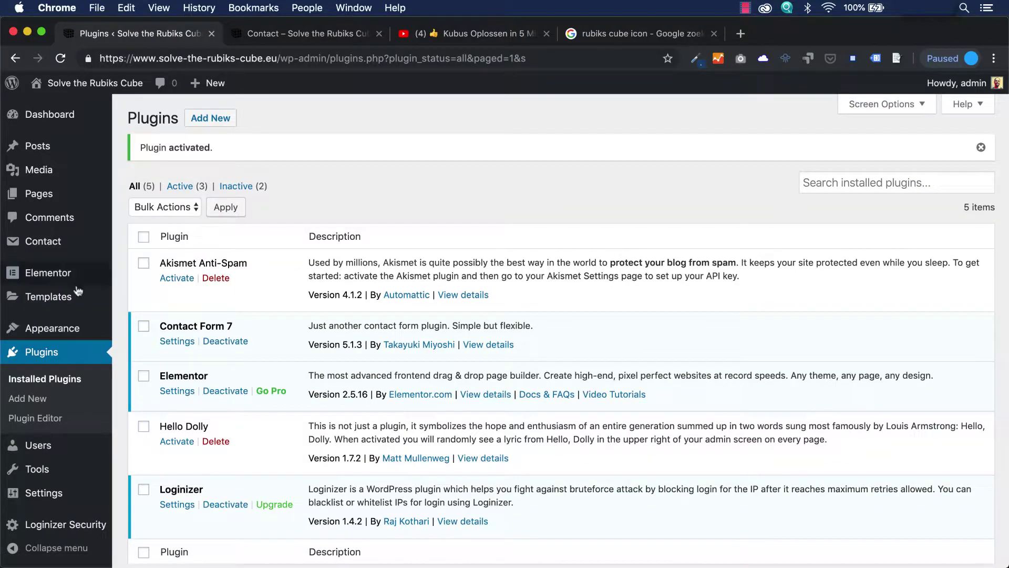
# - Look over the added Elementor admin options and the live homepage's current content
pyautogui.moveTo(57, 282)
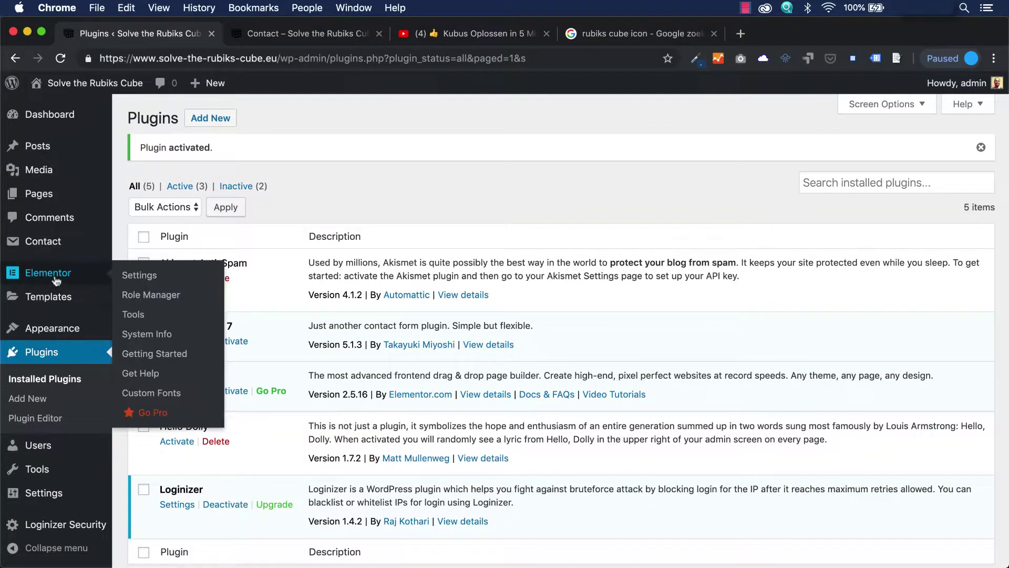
pyautogui.moveTo(58, 305)
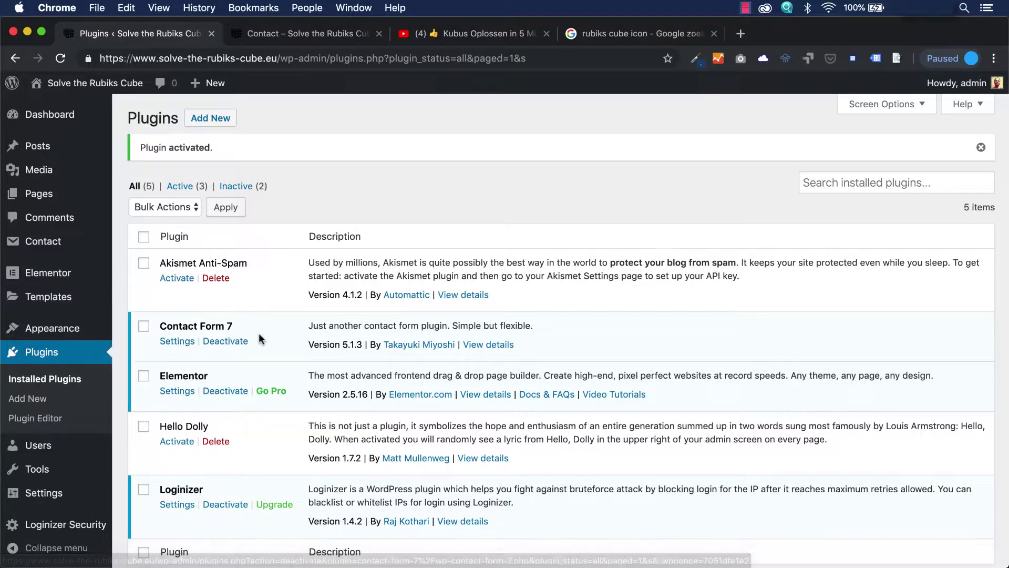
pyautogui.moveTo(50, 197)
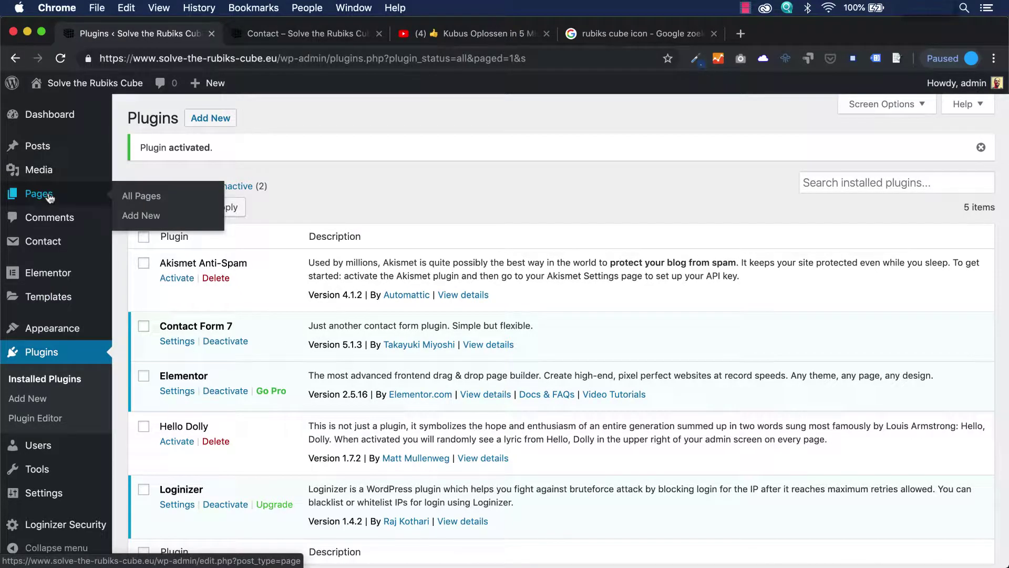
pyautogui.click(308, 34)
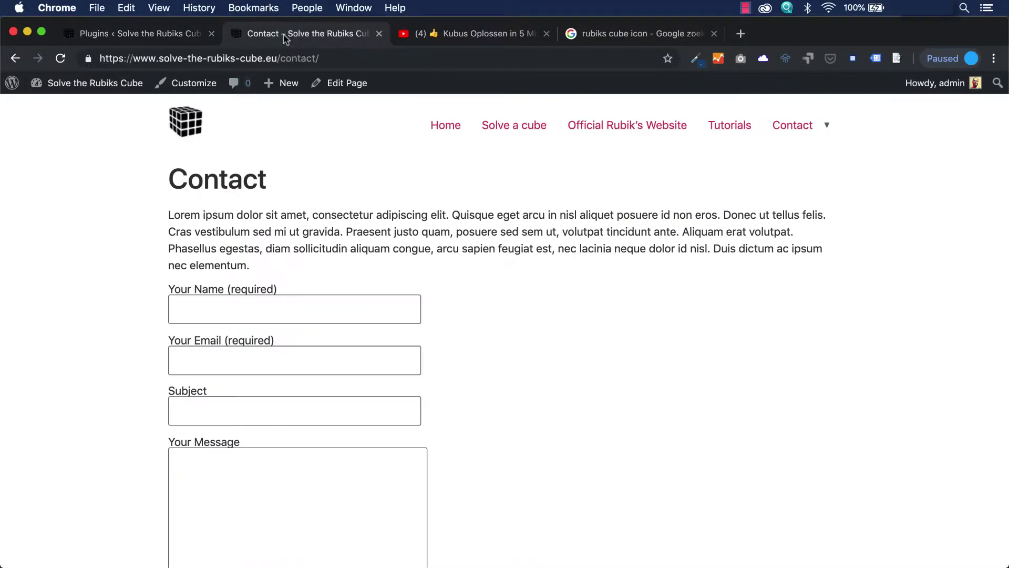
pyautogui.click(189, 129)
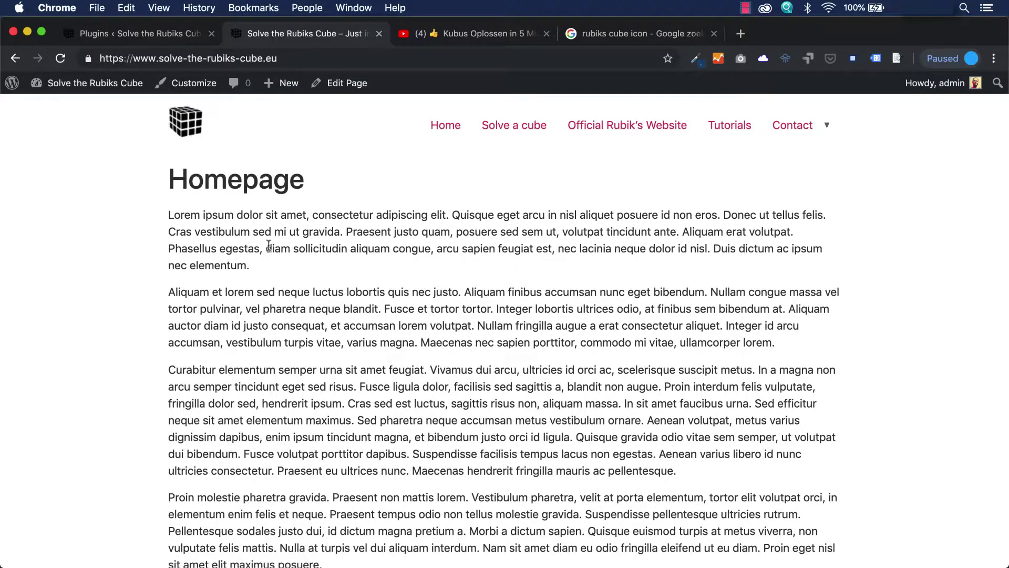
pyautogui.scroll(-1, 269, 249)
pyautogui.scroll(1, 269, 249)
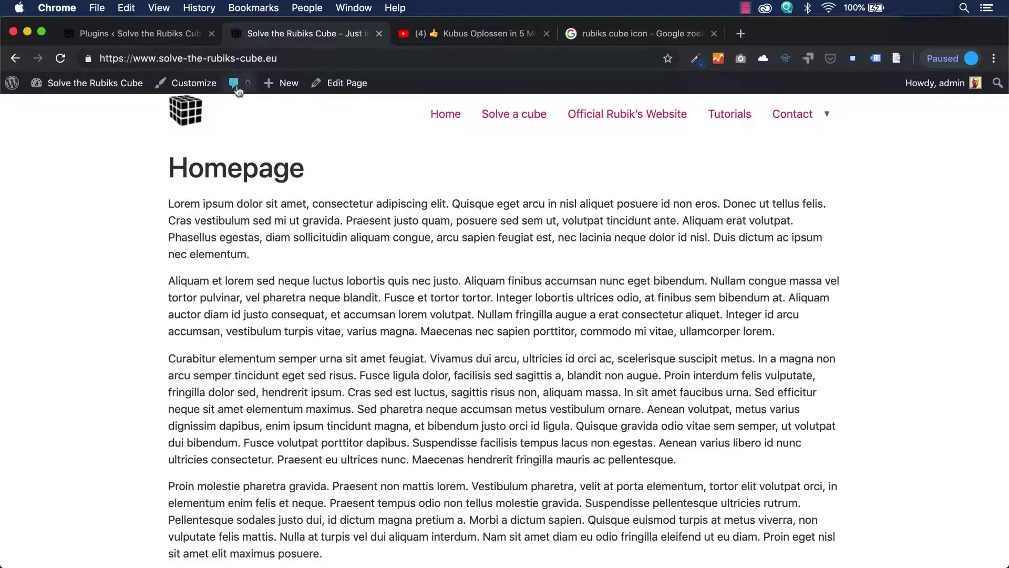
# - Open the Homepage in the Elementor editor and delete the section holding its placeholder text
pyautogui.click(152, 33)
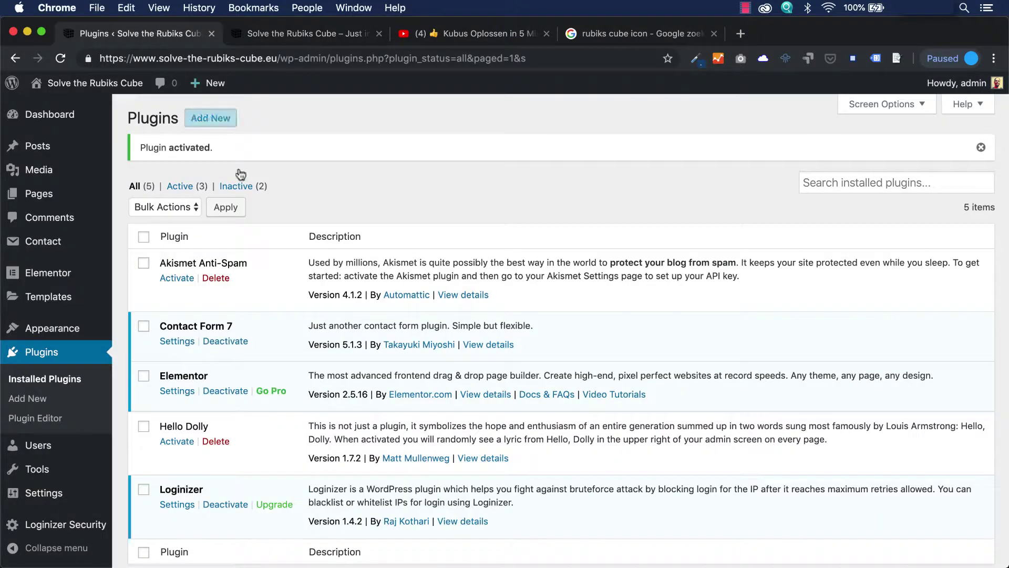
pyautogui.click(38, 194)
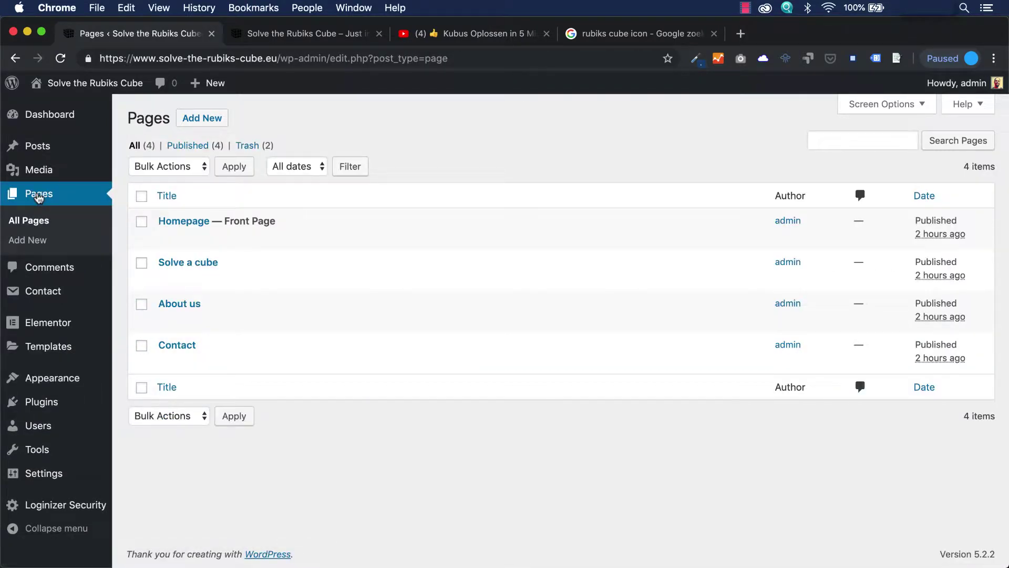
pyautogui.click(187, 222)
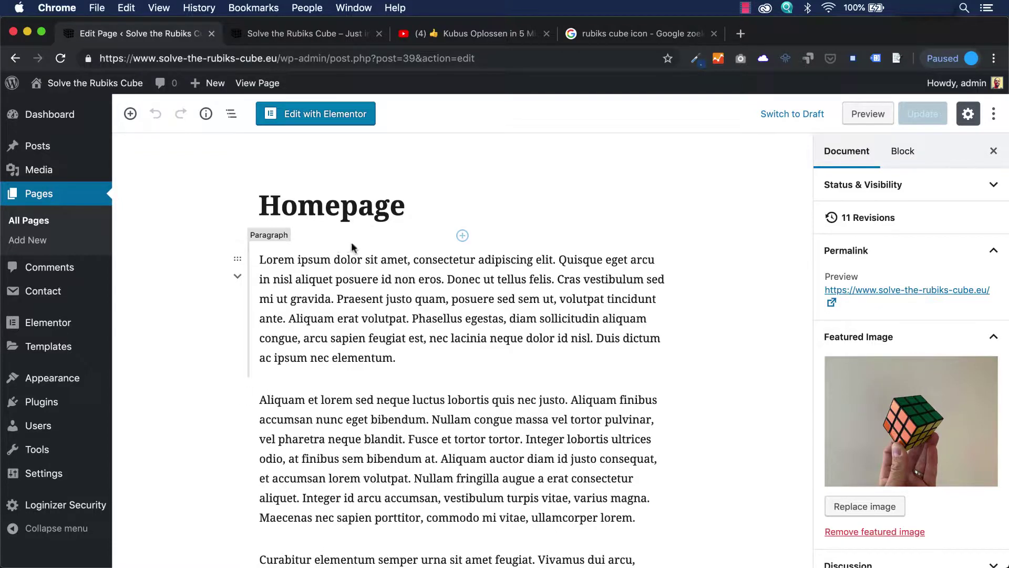
pyautogui.click(326, 114)
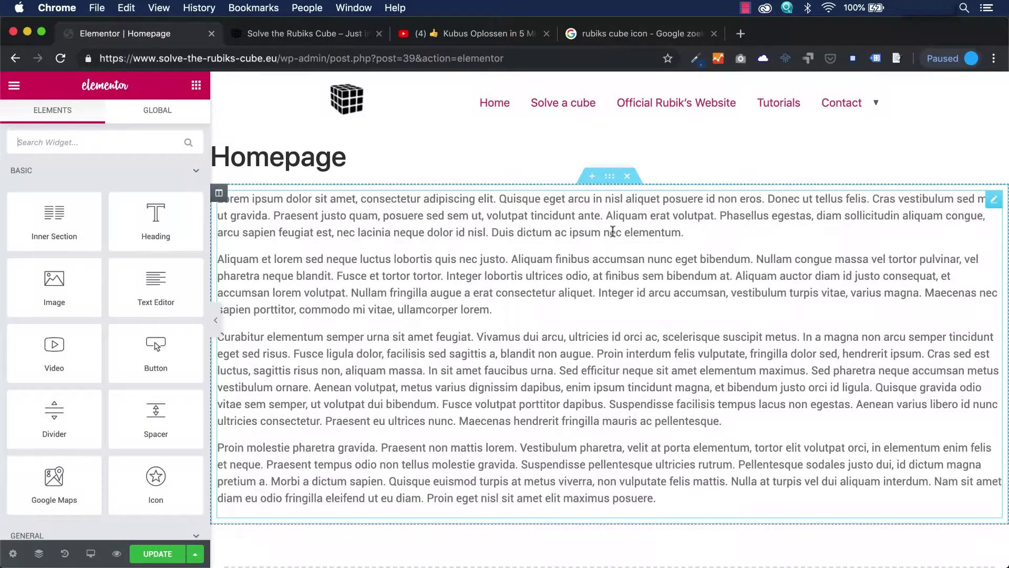
pyautogui.click(628, 178)
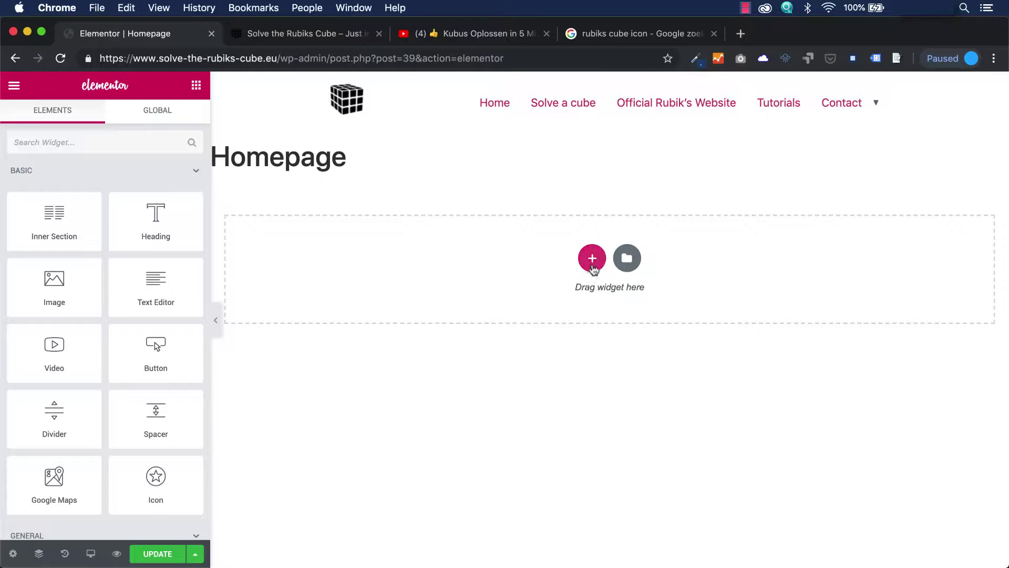
# - Add a section with three equal columns to the homepage and look over its layout and style settings
pyautogui.click(593, 259)
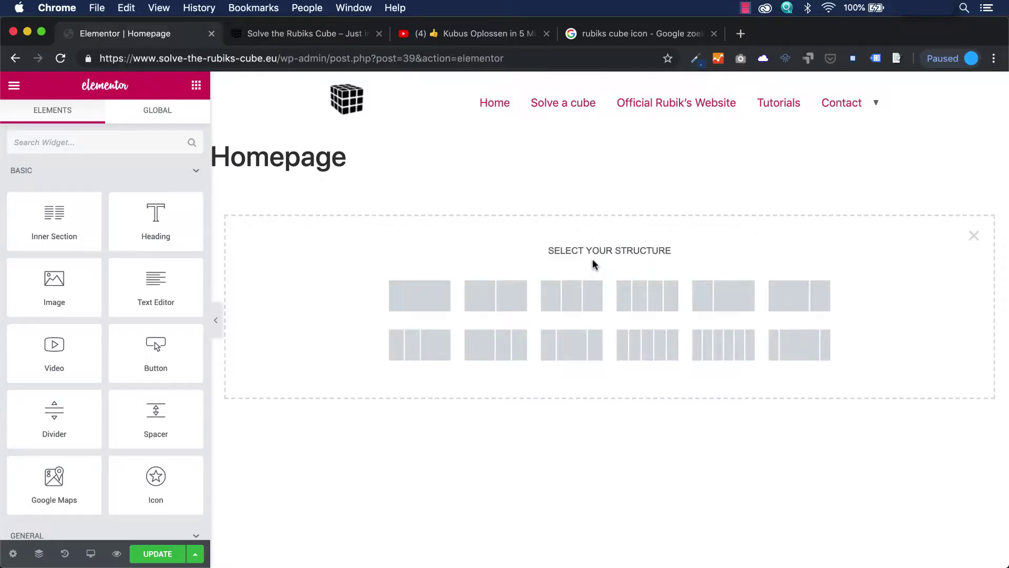
pyautogui.click(572, 293)
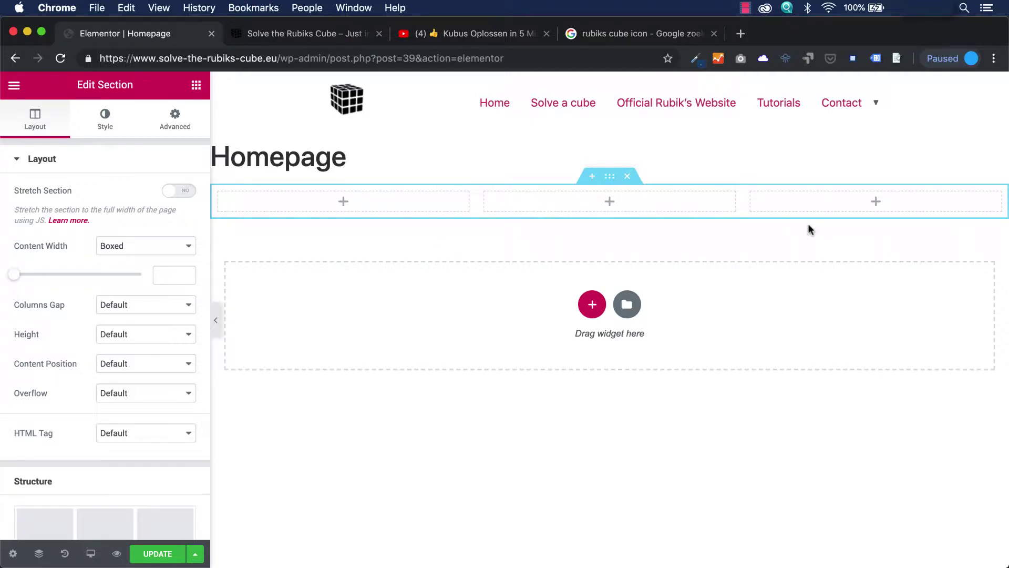
pyautogui.scroll(-5, 124, 335)
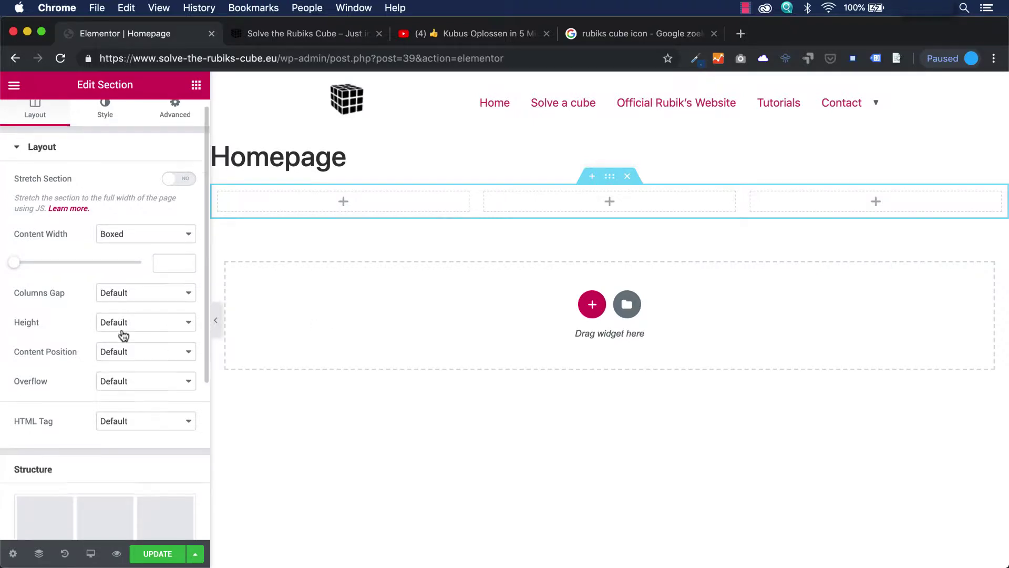
pyautogui.scroll(5, 122, 335)
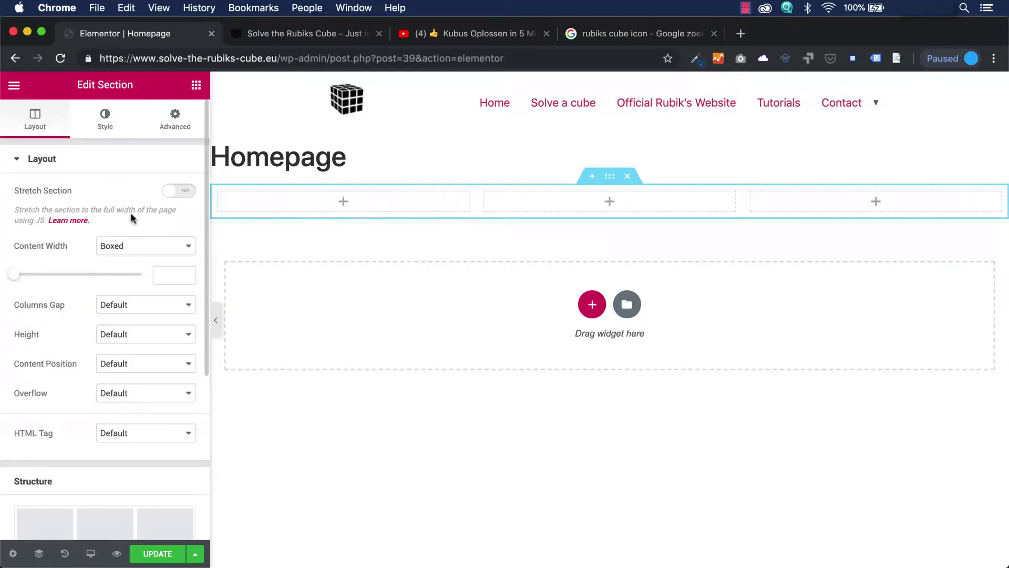
pyautogui.click(120, 130)
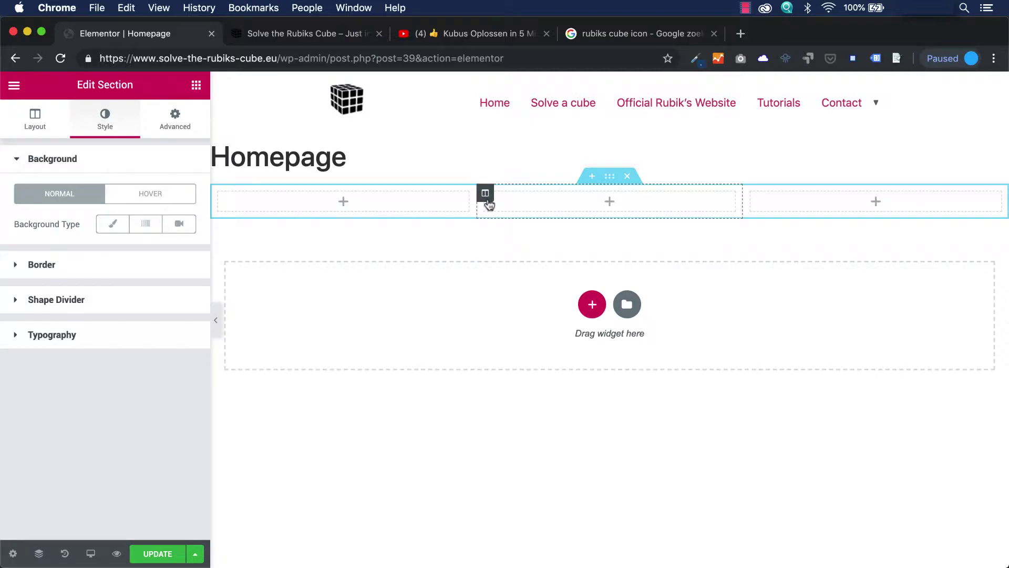
# - Give the middle column a classic background in light blue #6ec1e4 and update the page
pyautogui.click(488, 204)
pyautogui.click(108, 126)
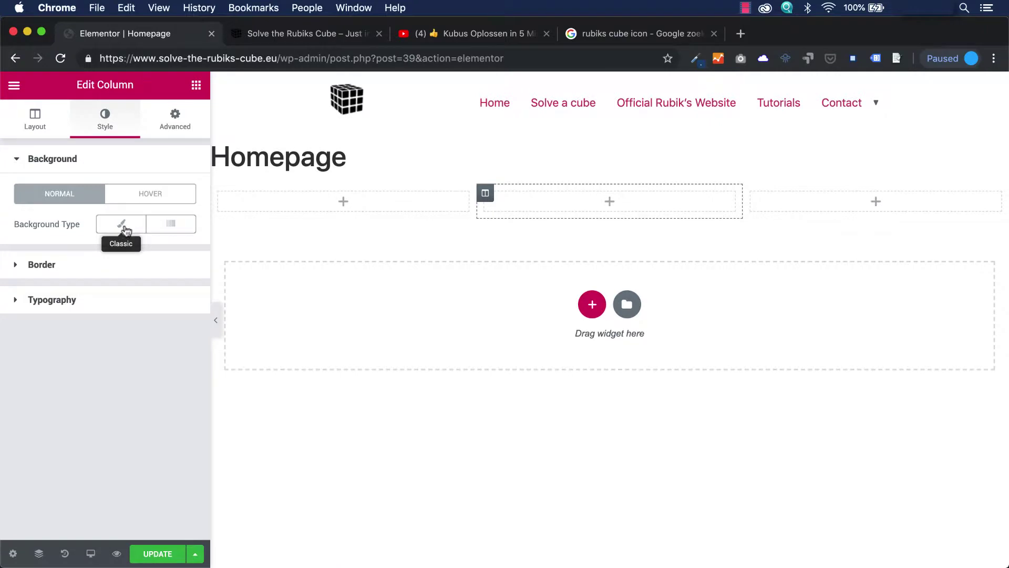
pyautogui.click(124, 226)
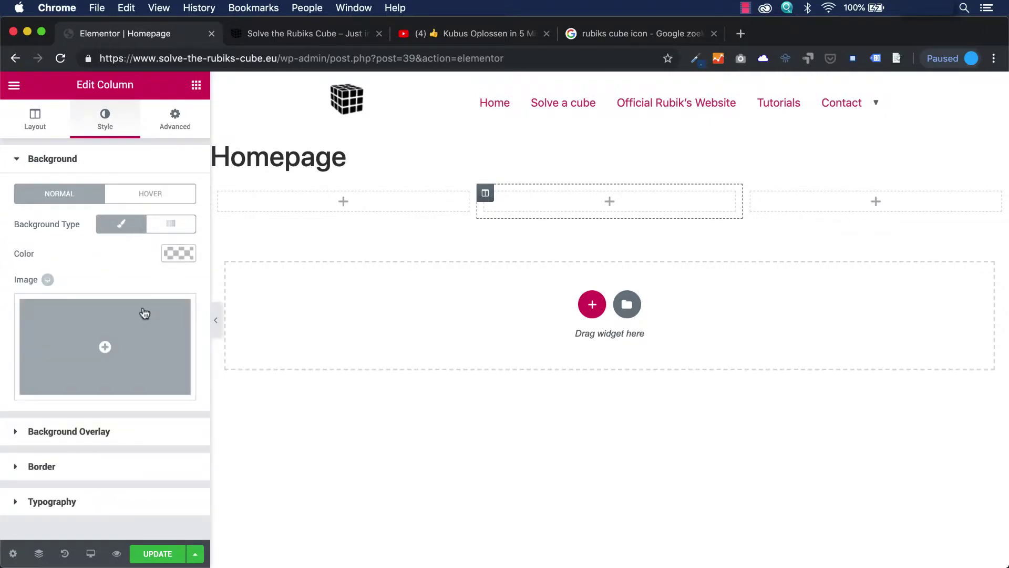
pyautogui.click(180, 253)
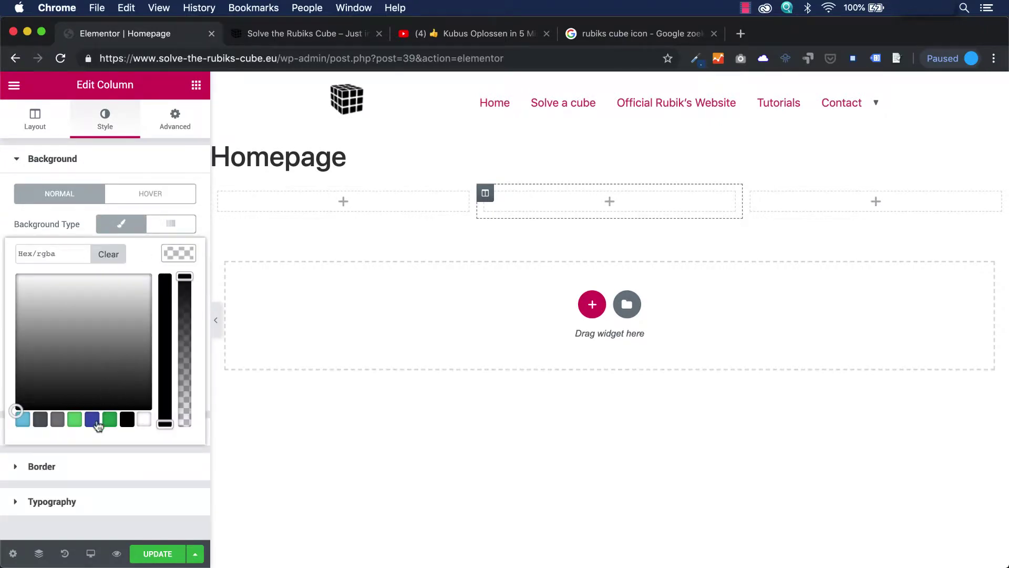
pyautogui.click(23, 419)
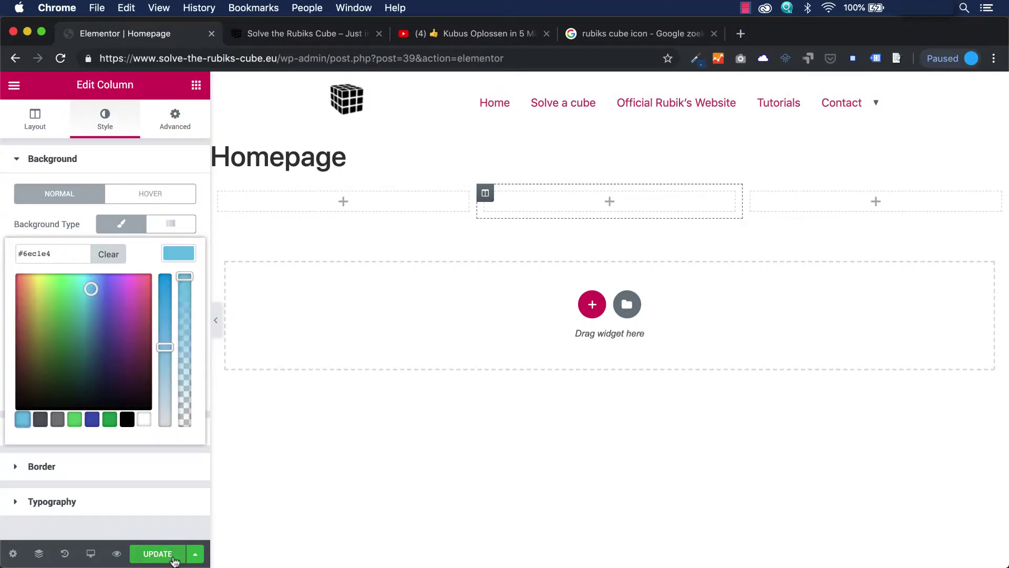
pyautogui.click(173, 559)
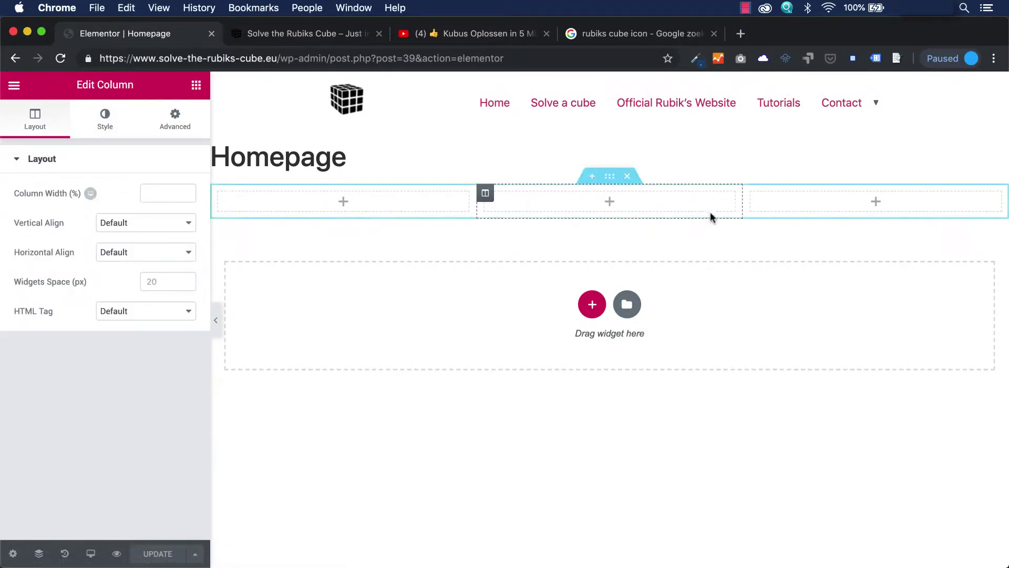
# - Look through the available Basic, General and WordPress widgets in the Elementor library
pyautogui.click(14, 84)
pyautogui.click(14, 84)
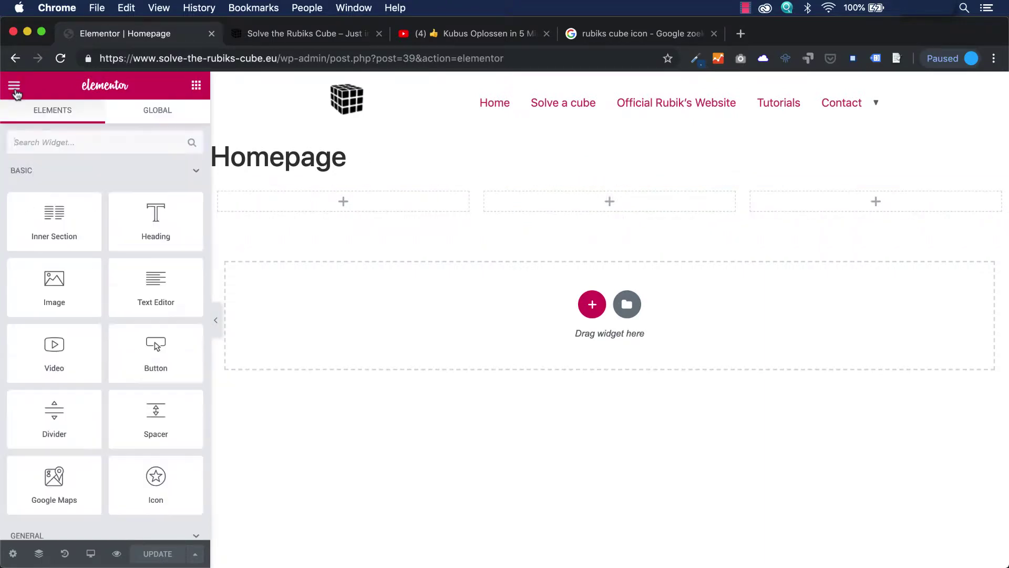
pyautogui.scroll(-1, 163, 240)
pyautogui.scroll(-10, 164, 245)
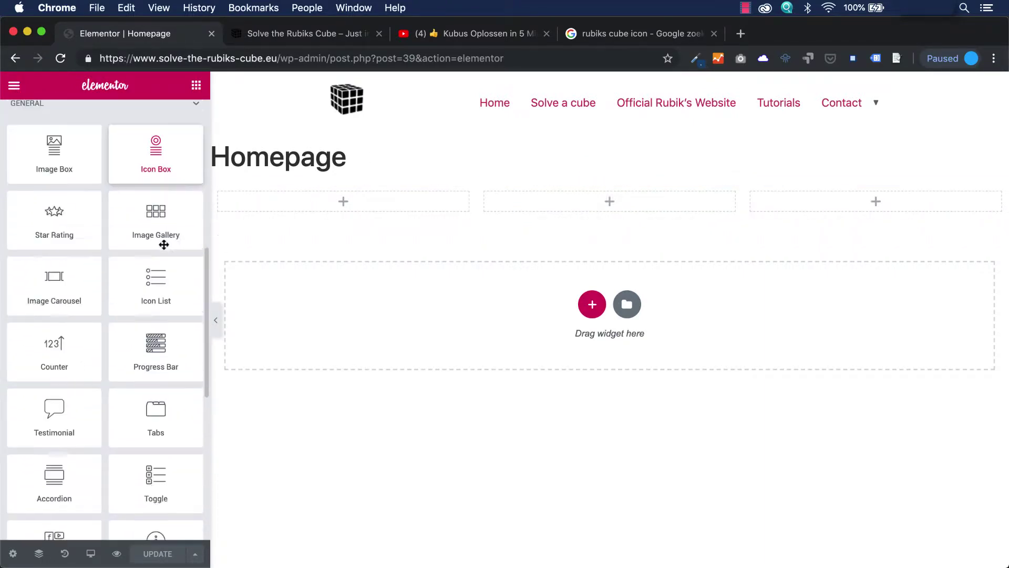
pyautogui.scroll(5, 164, 244)
pyautogui.scroll(4, 164, 245)
pyautogui.scroll(-10, 158, 245)
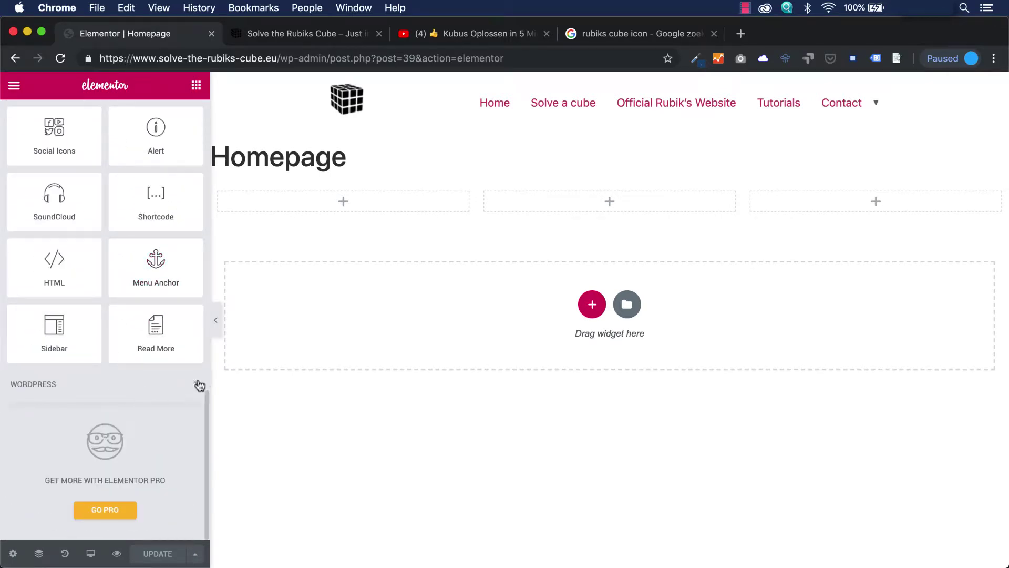
pyautogui.click(197, 384)
pyautogui.scroll(-1, 143, 424)
pyautogui.scroll(-10, 143, 423)
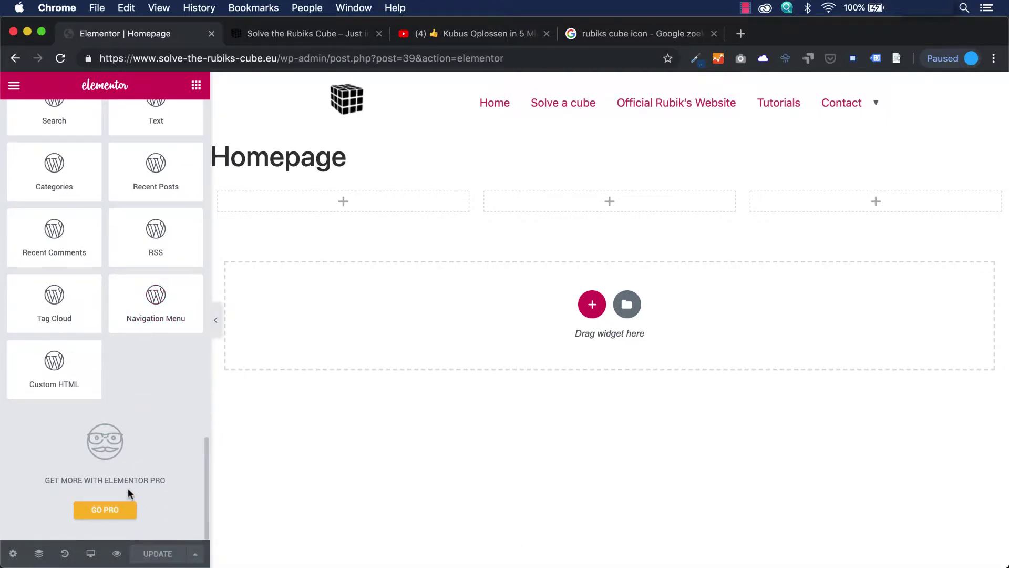
pyautogui.scroll(20, 129, 491)
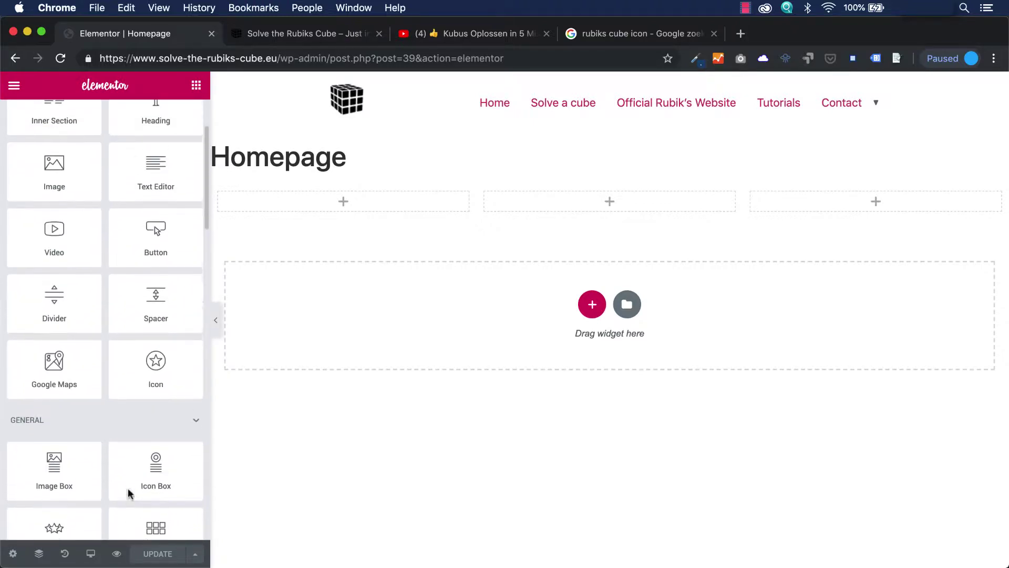
# - Place an Icon Box widget in the first column and change its title to "This is my website"
pyautogui.scroll(-5, 128, 490)
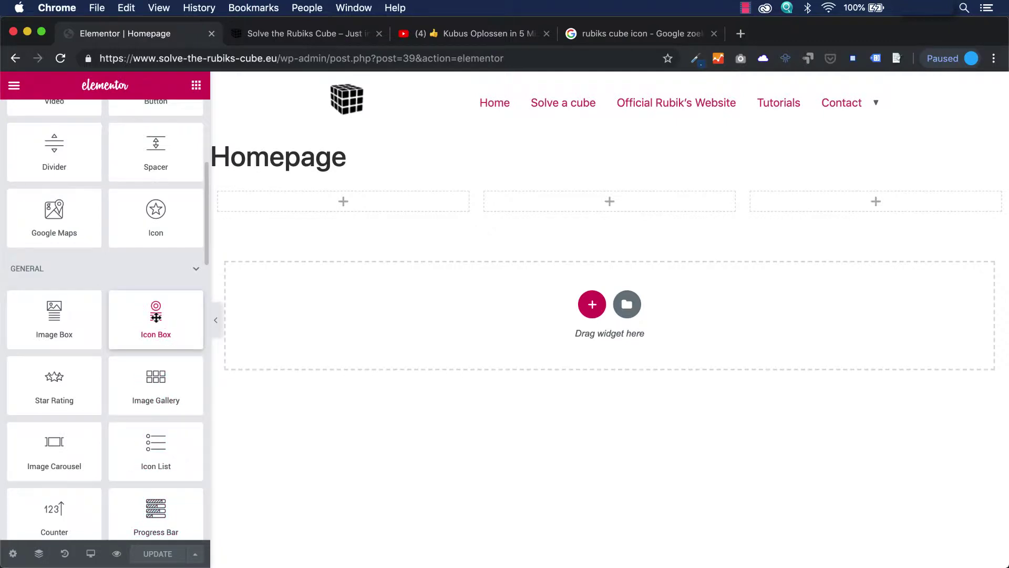
pyautogui.moveTo(156, 317); pyautogui.dragTo(338, 199)
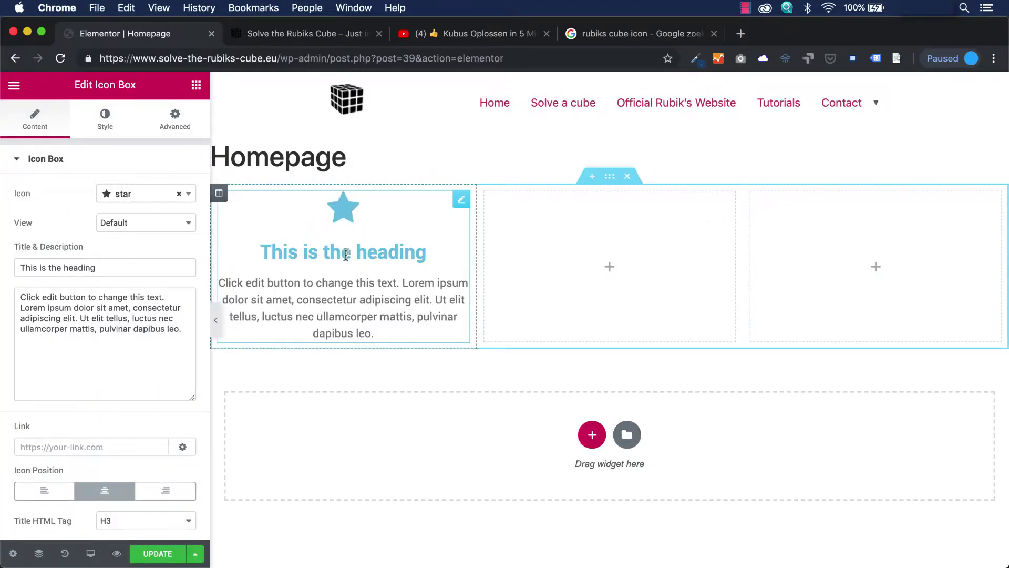
pyautogui.click(107, 268)
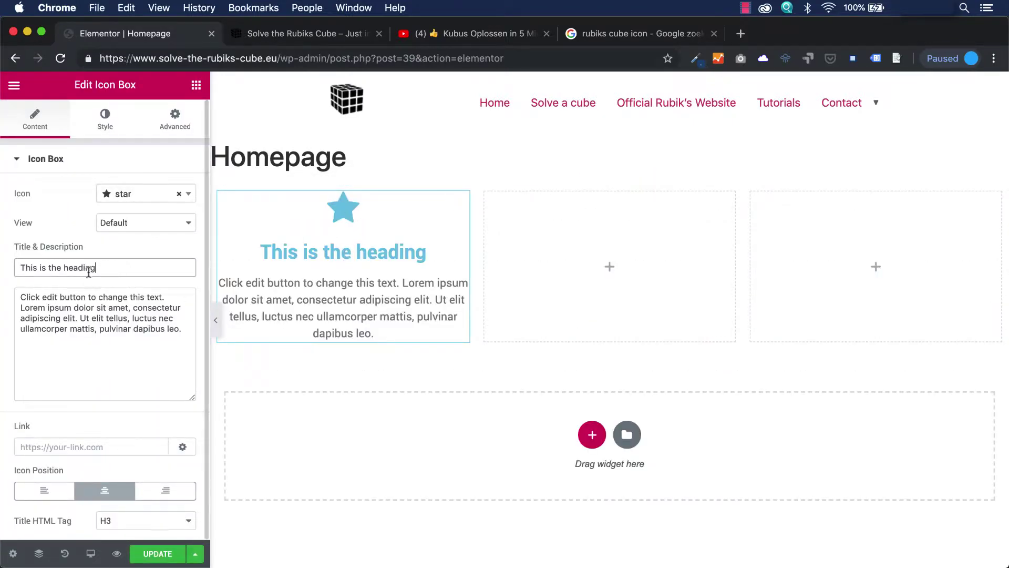
pyautogui.moveTo(97, 266); pyautogui.dragTo(52, 265)
pyautogui.write('my website')
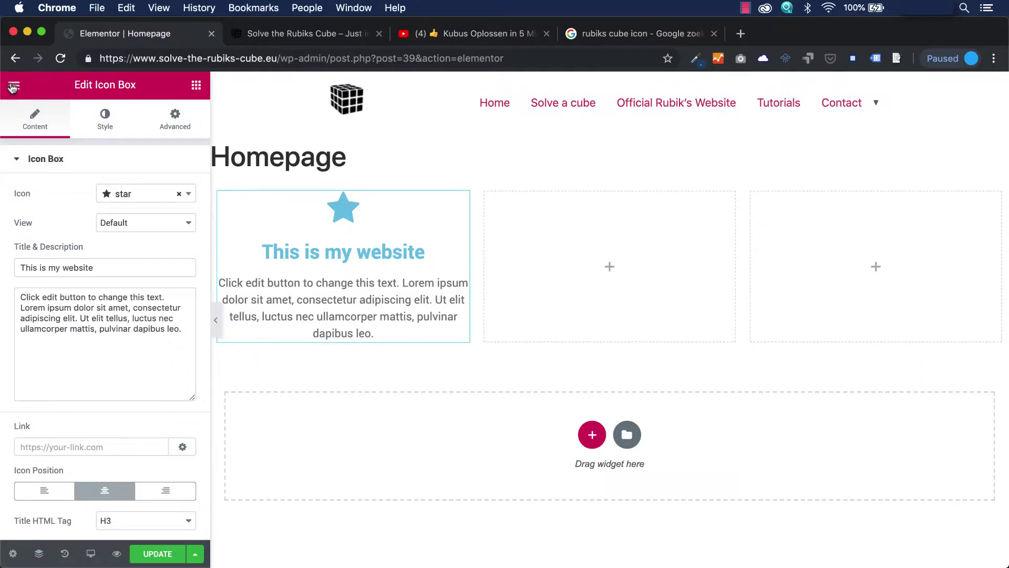
# - Duplicate the first column's icon box and move one of the two into the middle column
pyautogui.click(14, 87)
pyautogui.click(13, 88)
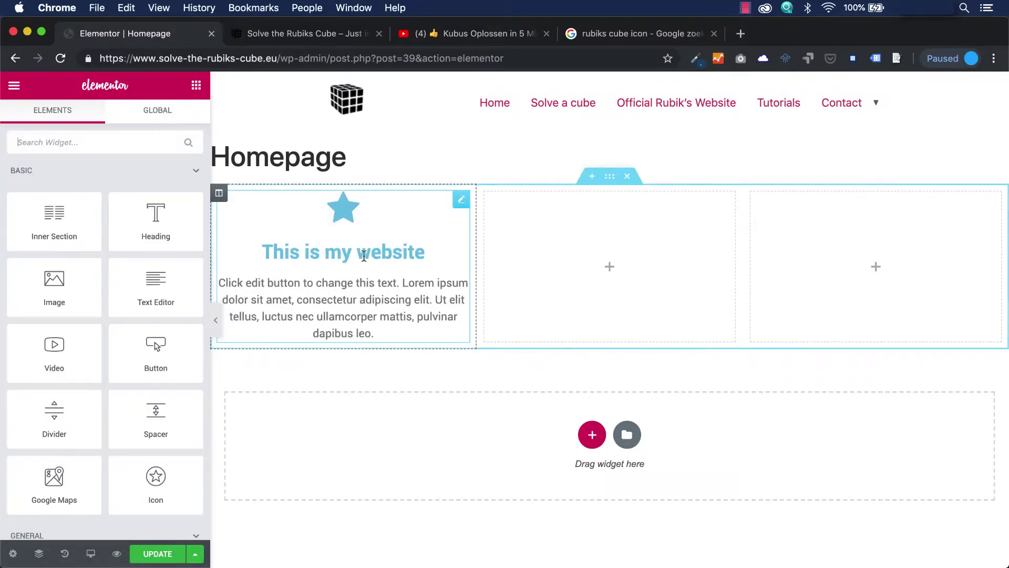
pyautogui.rightClick(363, 256)
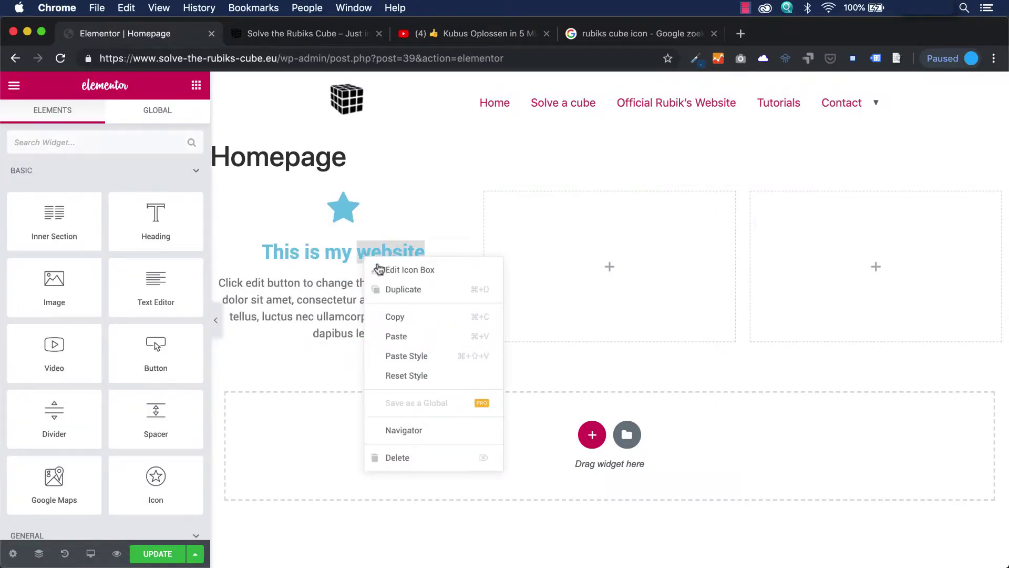
pyautogui.click(416, 286)
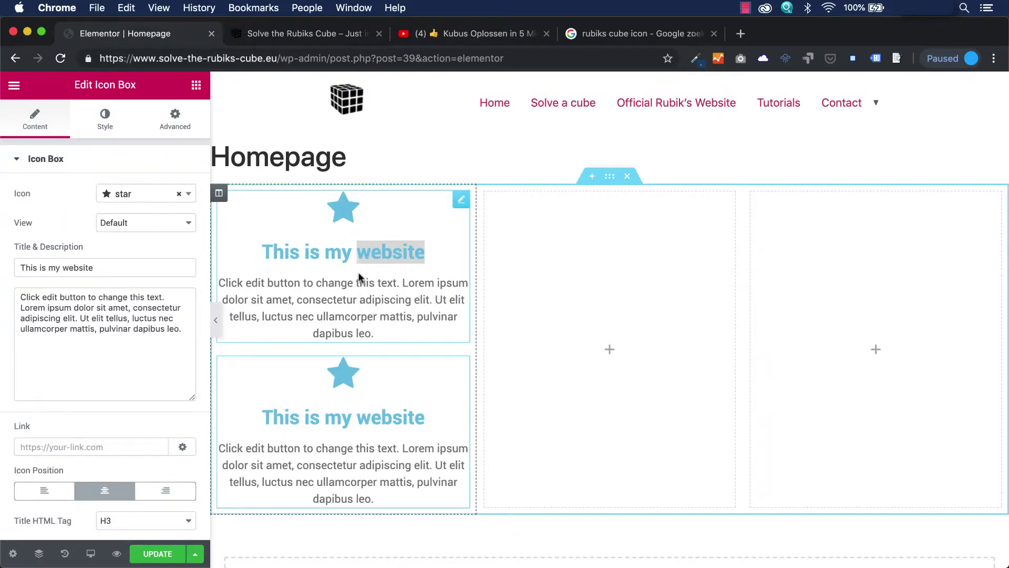
pyautogui.moveTo(359, 277); pyautogui.dragTo(615, 266)
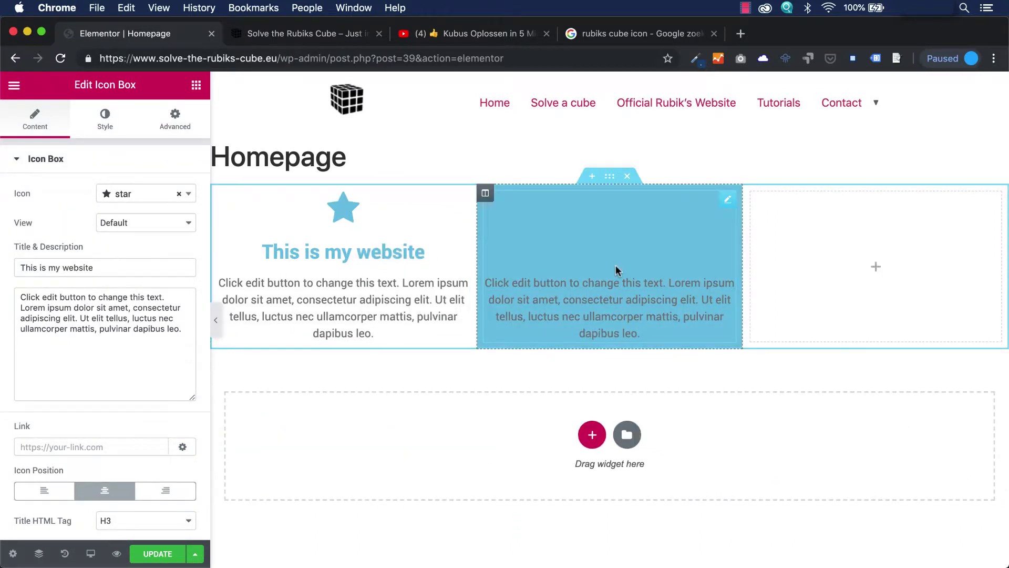
# - Duplicate the middle column's icon box and move one of the two into the third column
pyautogui.rightClick(617, 269)
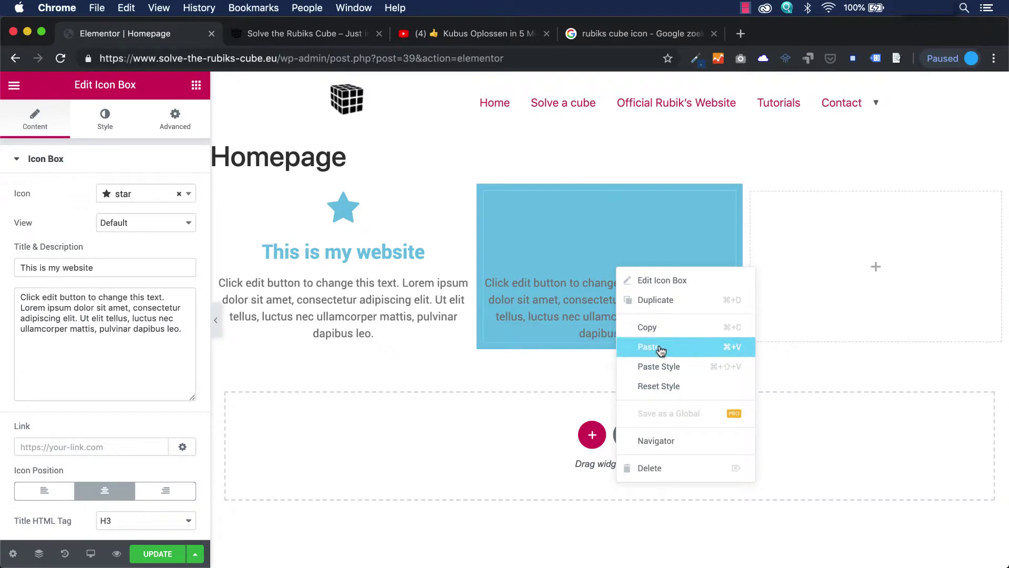
pyautogui.click(670, 303)
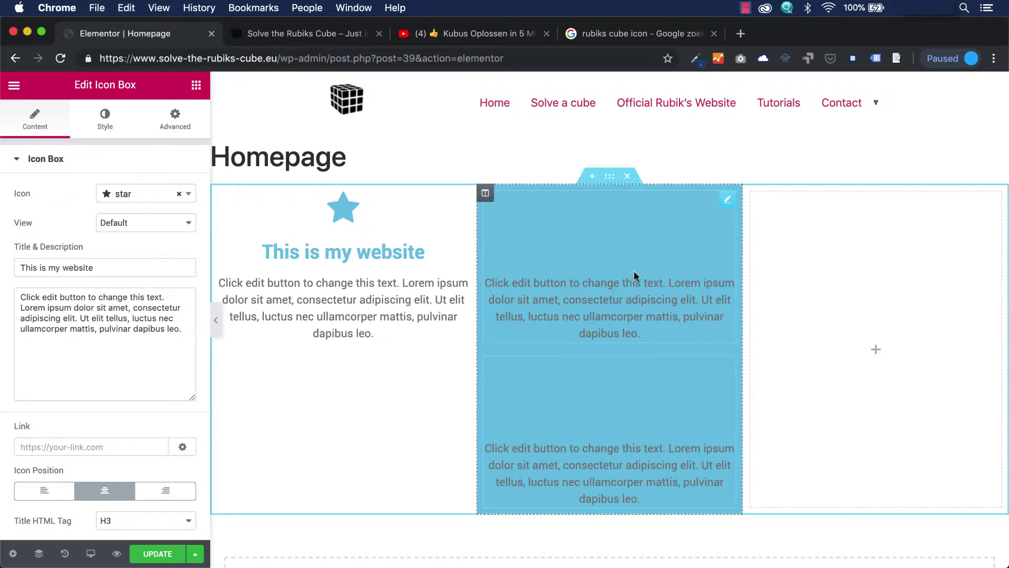
pyautogui.moveTo(636, 270); pyautogui.dragTo(842, 277)
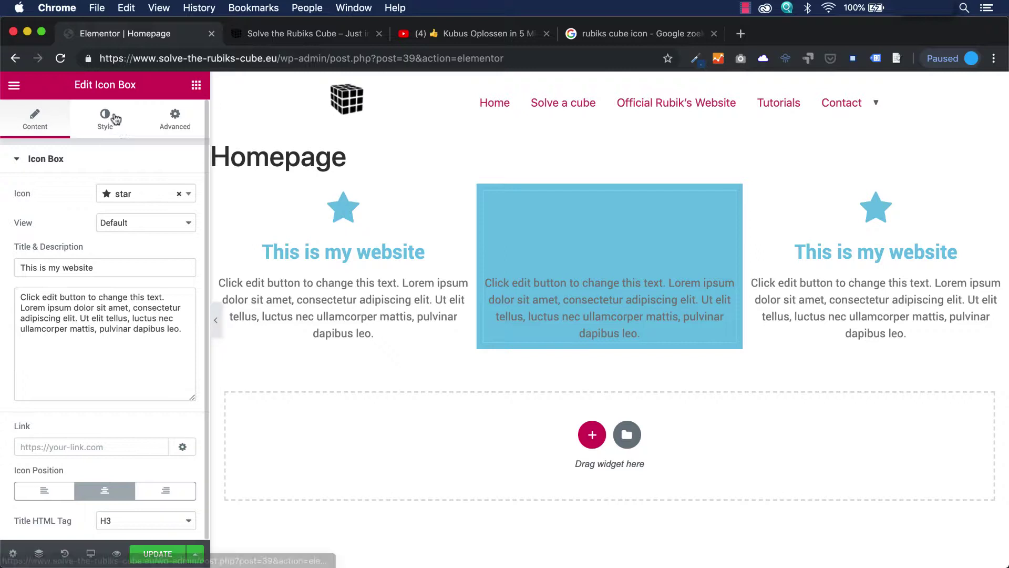
# - Set the primary colour of the middle icon box's star to white (#ffffff)
pyautogui.click(116, 119)
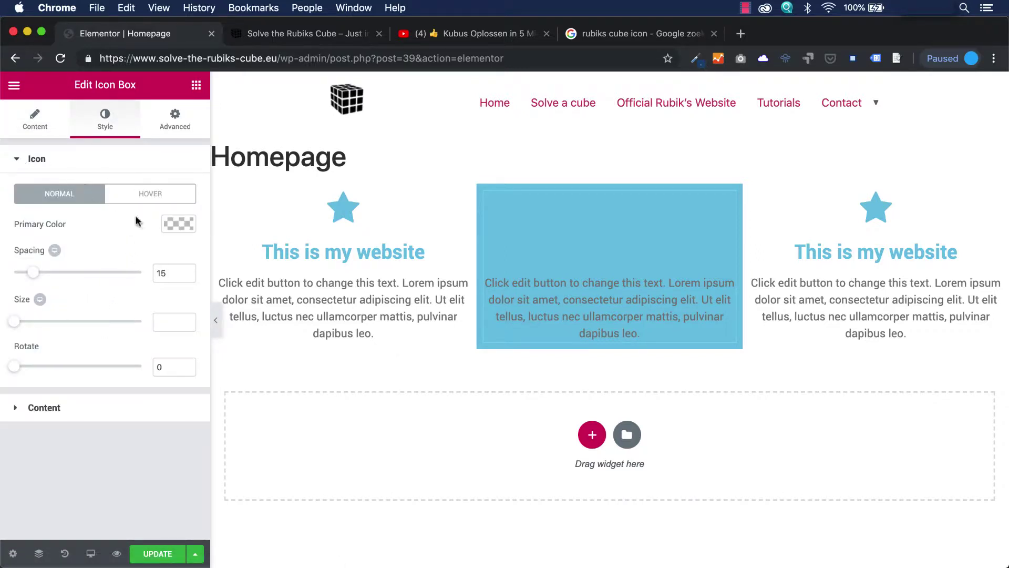
pyautogui.click(176, 223)
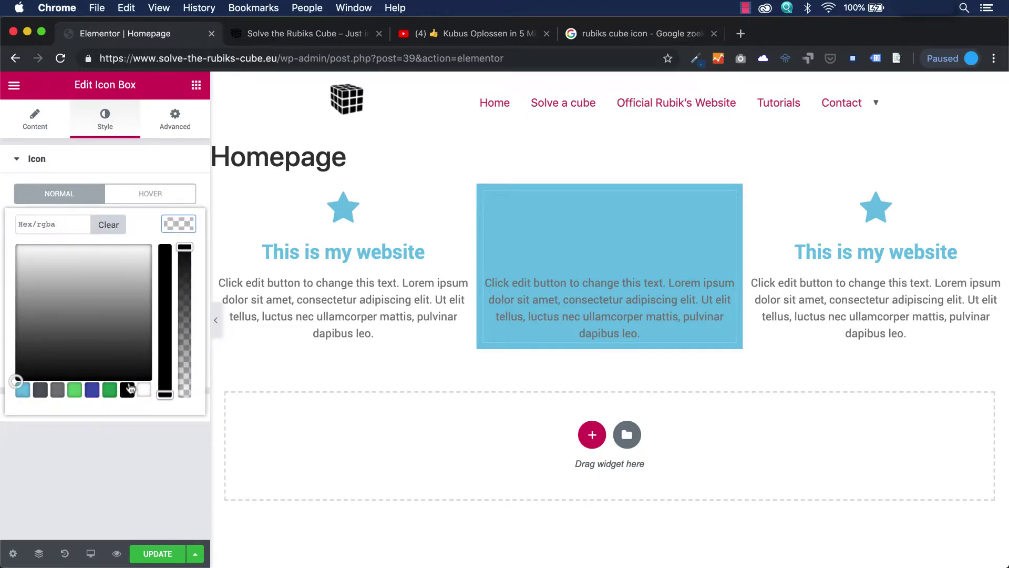
pyautogui.click(144, 390)
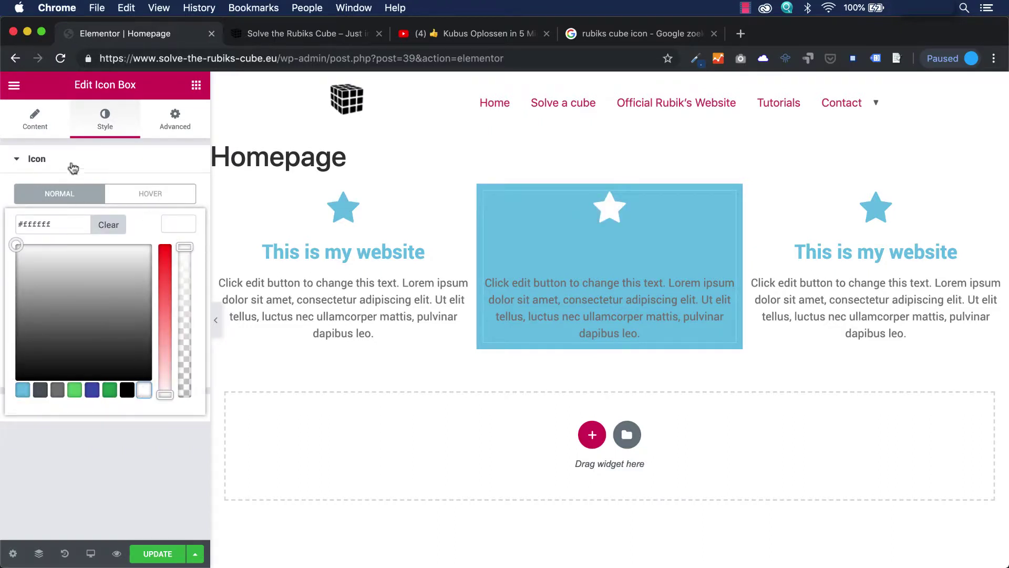
pyautogui.click(17, 160)
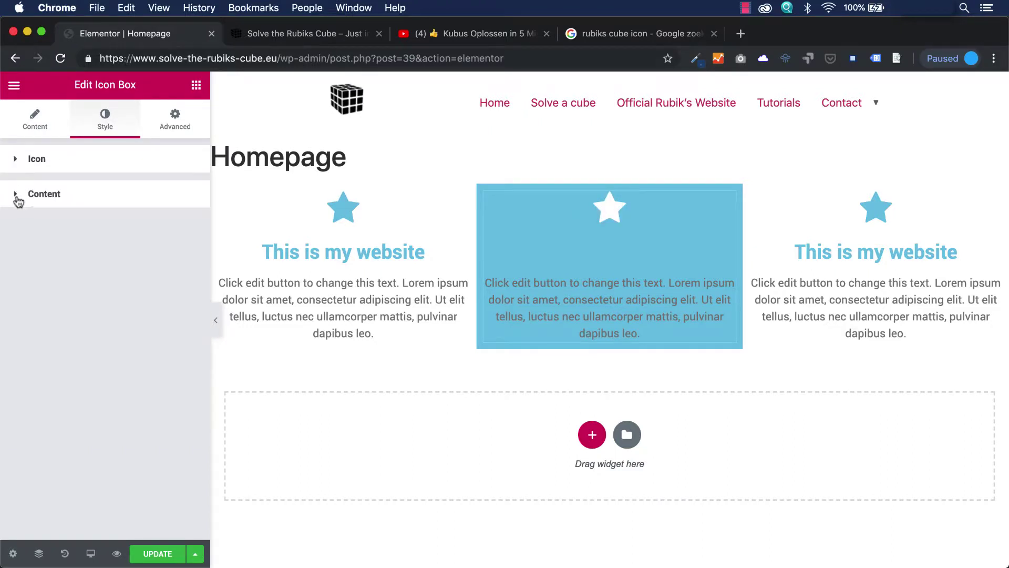
# - Set the title colour of the middle icon box to white (#ffffff) in its content styling
pyautogui.click(16, 194)
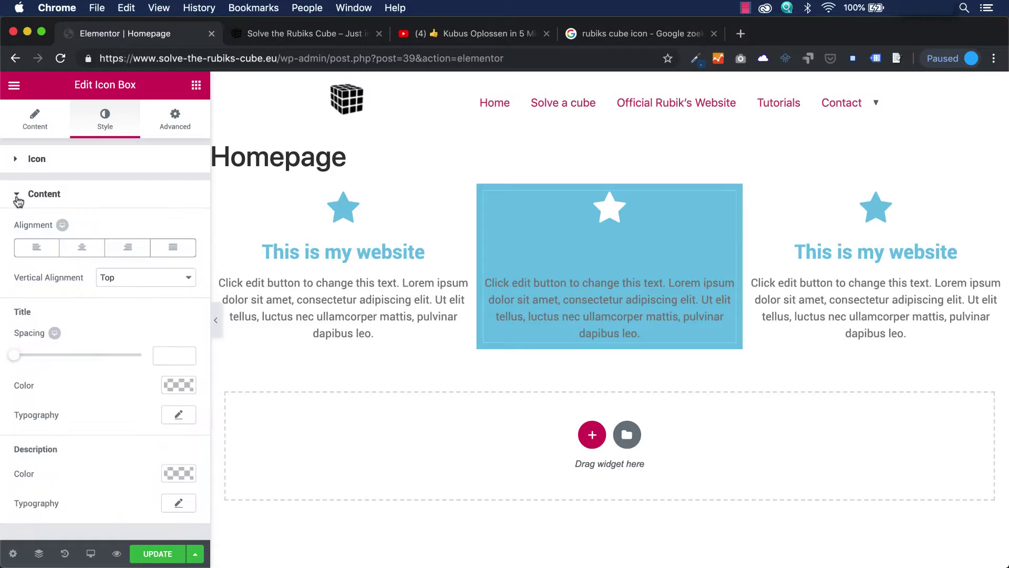
pyautogui.click(179, 385)
pyautogui.scroll(-1, 140, 423)
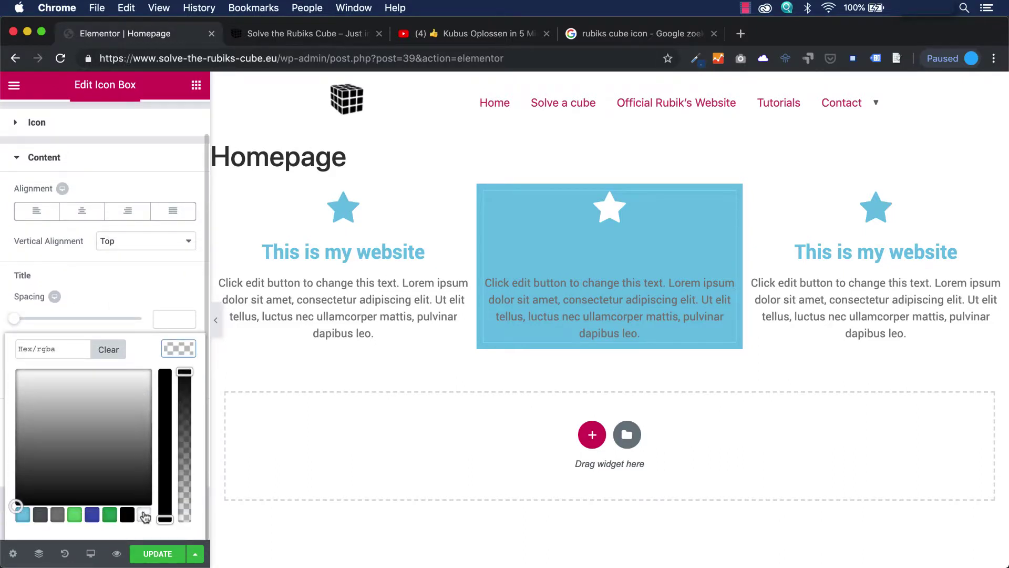
pyautogui.click(144, 515)
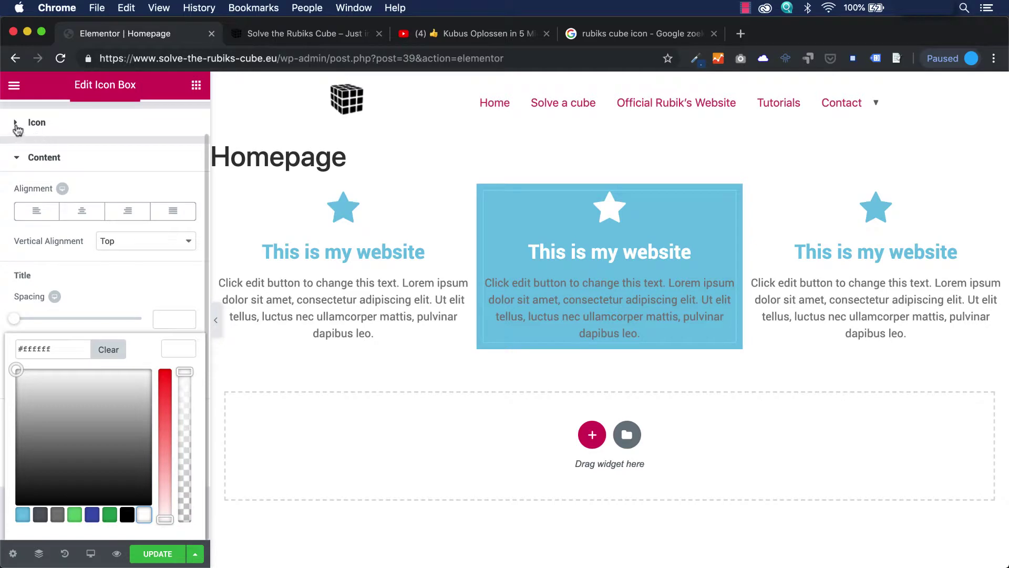
pyautogui.click(18, 126)
pyautogui.click(18, 159)
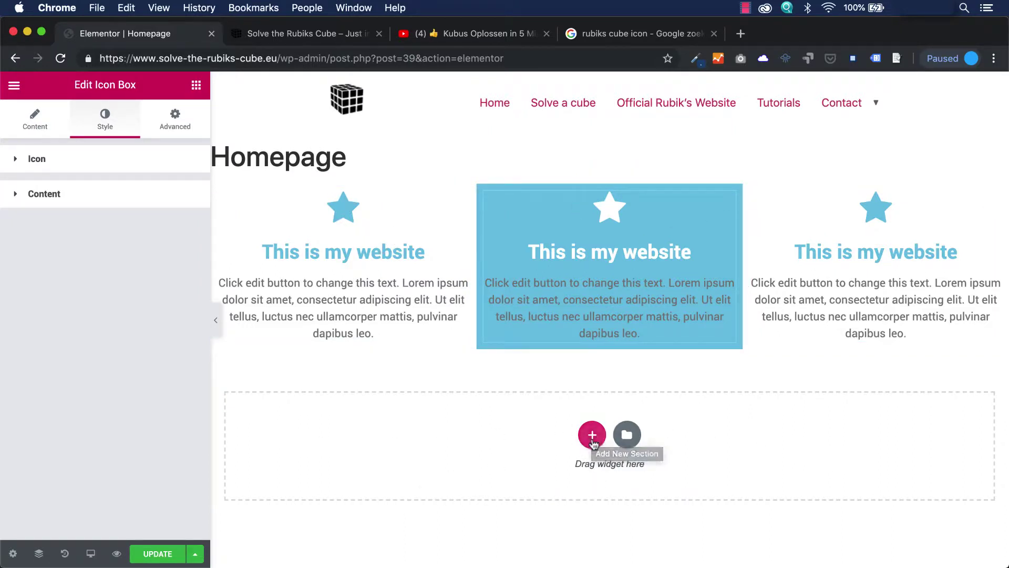
# - Add a section with two equal columns below the icon boxes and place a Video widget in its right column
pyautogui.click(592, 435)
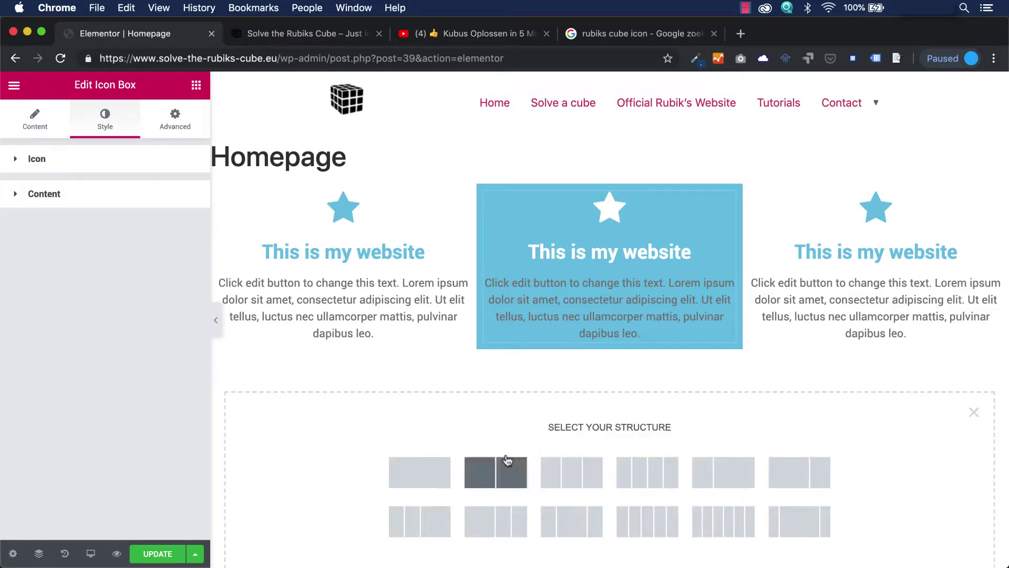
pyautogui.click(507, 476)
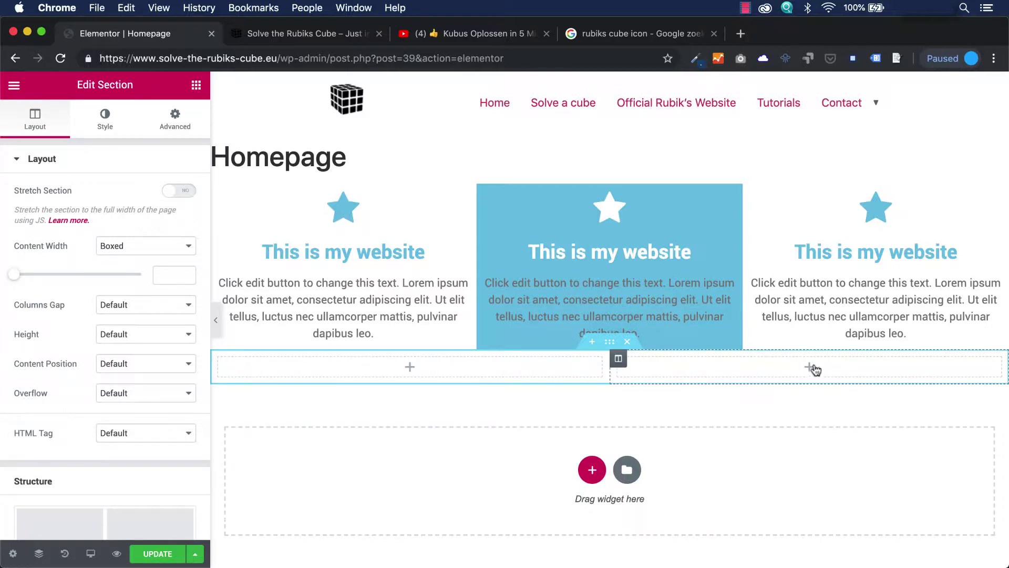
pyautogui.click(8, 86)
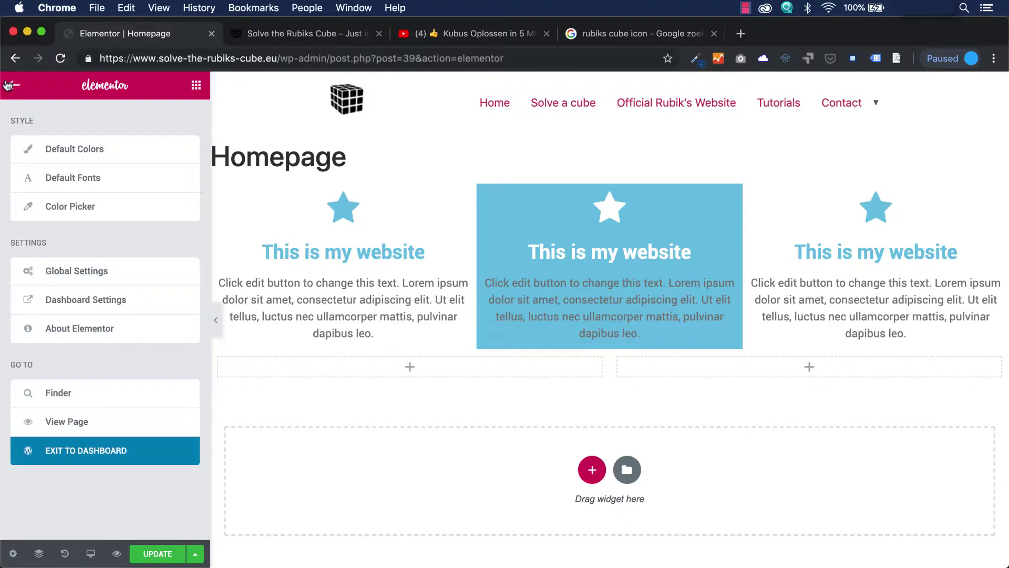
pyautogui.click(13, 87)
pyautogui.scroll(-10, 180, 312)
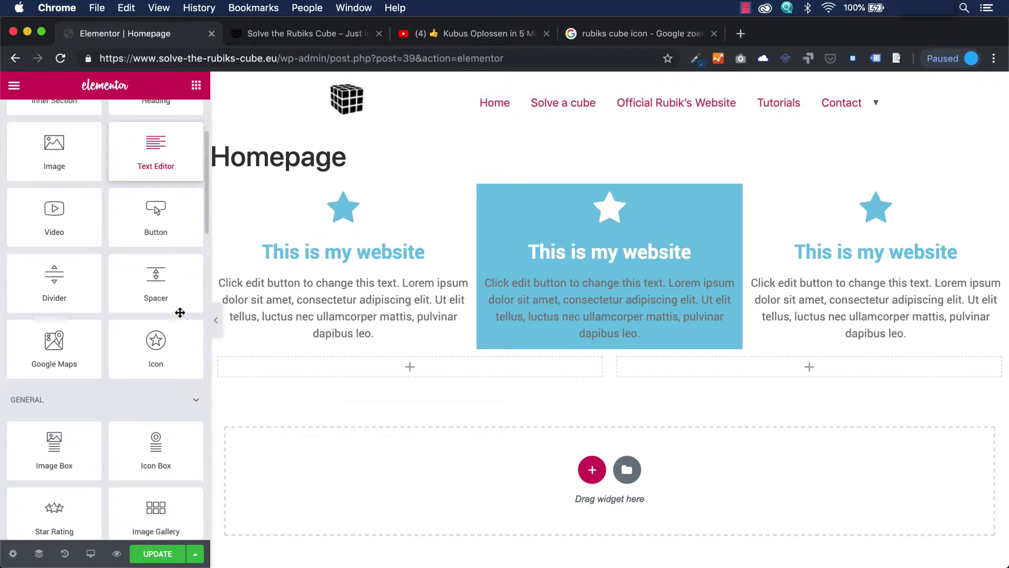
pyautogui.scroll(-10, 179, 313)
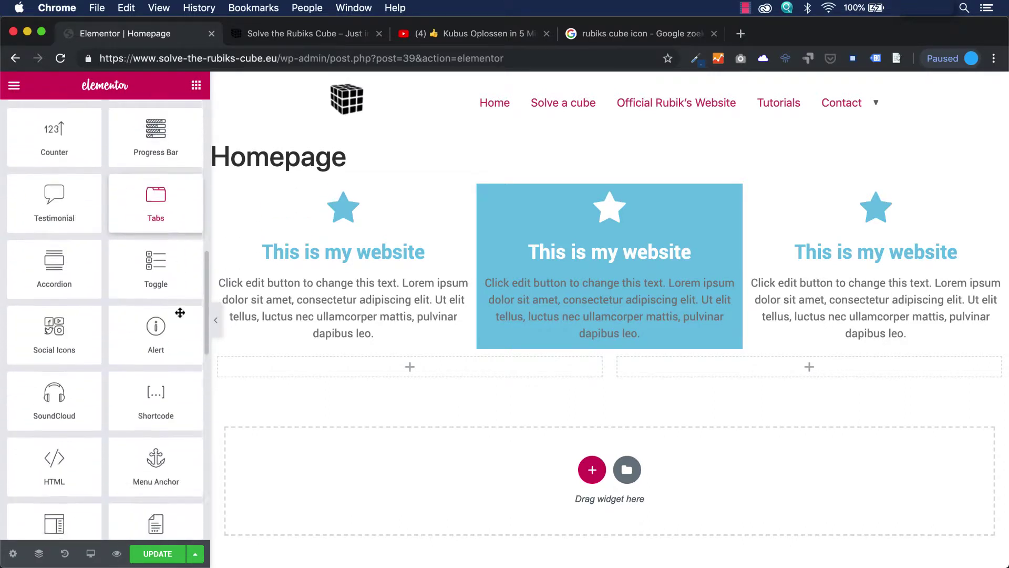
pyautogui.scroll(15, 180, 313)
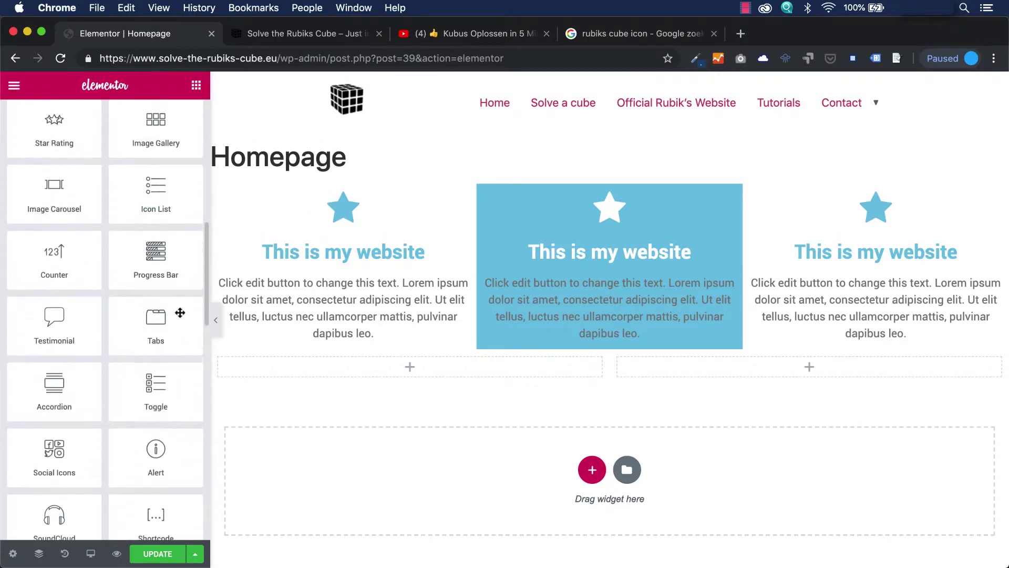
pyautogui.scroll(1, 158, 294)
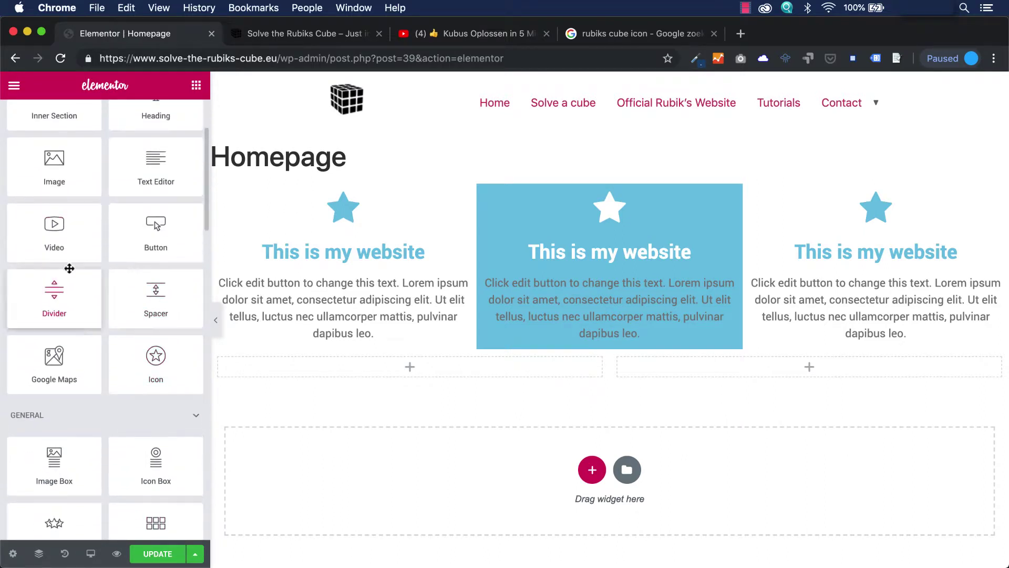
pyautogui.moveTo(55, 228); pyautogui.dragTo(809, 372)
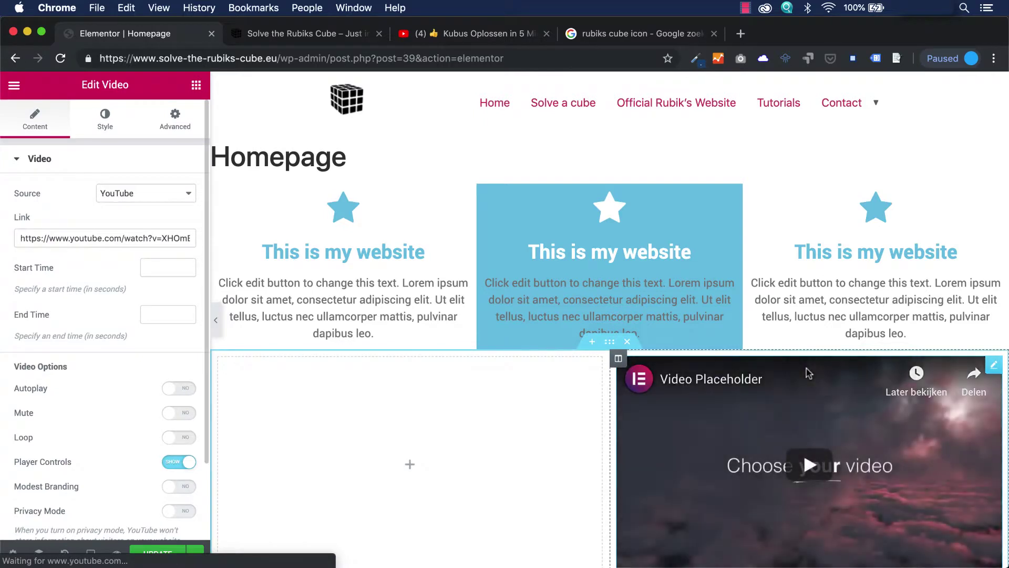
pyautogui.scroll(-2, 850, 462)
pyautogui.scroll(1, 851, 463)
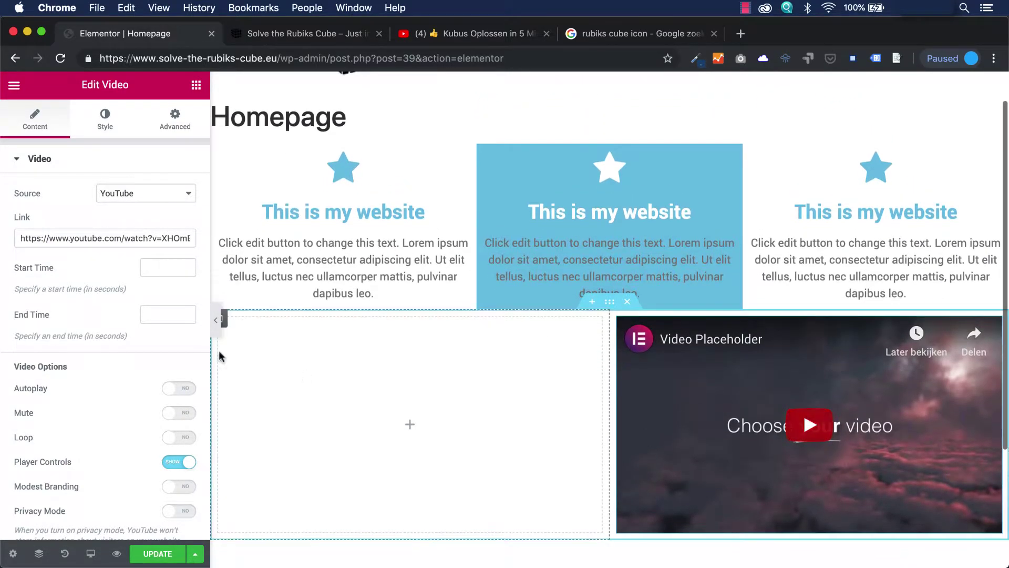
# - Keep YouTube as the video source, switch to the YouTube tab and copy the share link of the "Kubus Oplossen in 5 Minuten" video
pyautogui.click(189, 196)
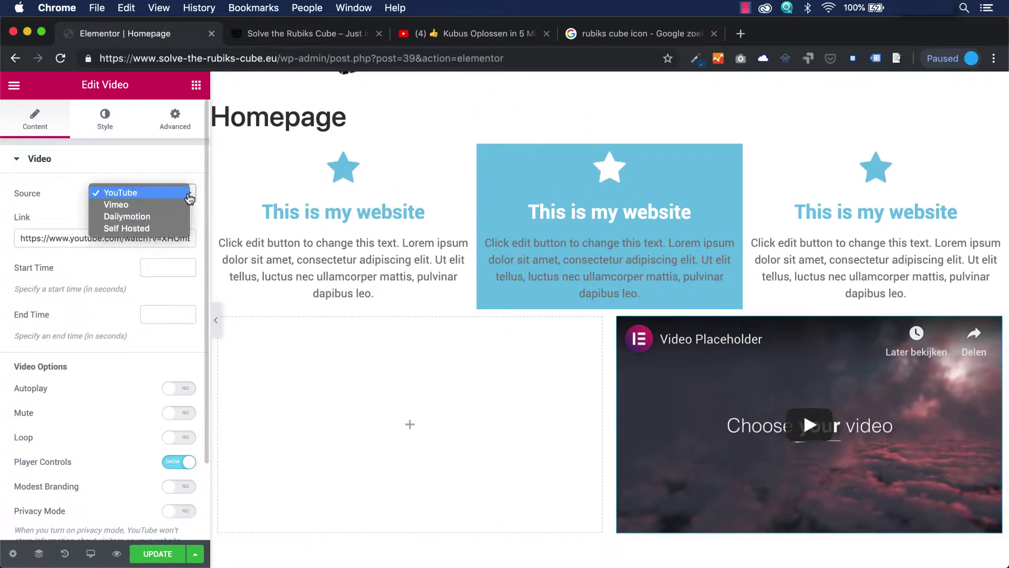
pyautogui.click(199, 180)
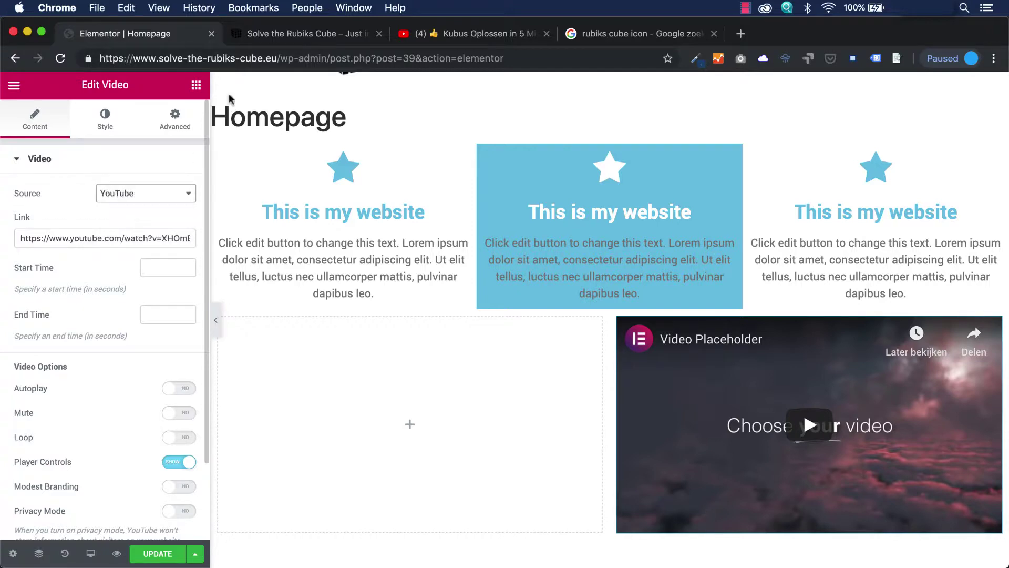
pyautogui.click(479, 39)
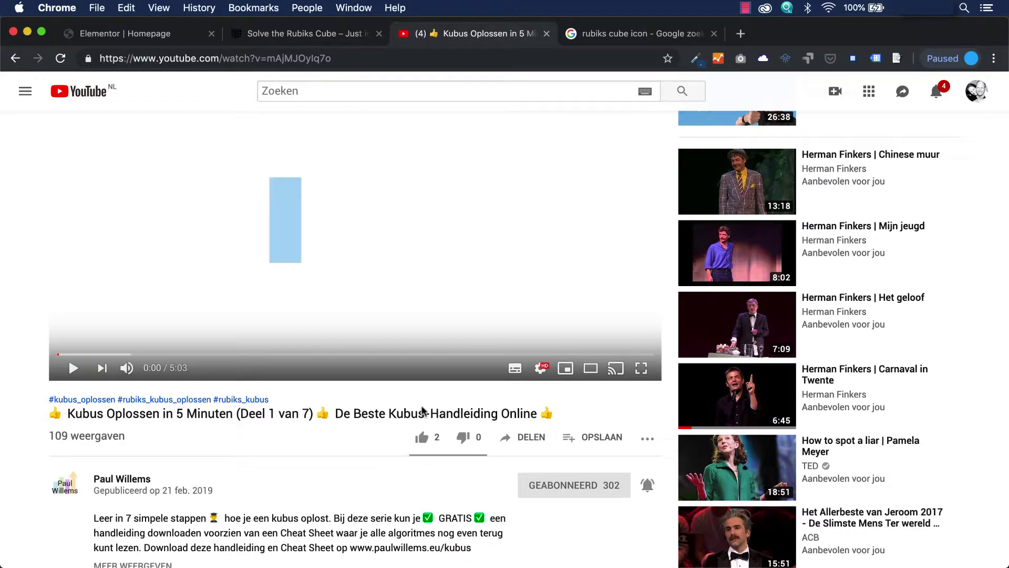
pyautogui.click(530, 441)
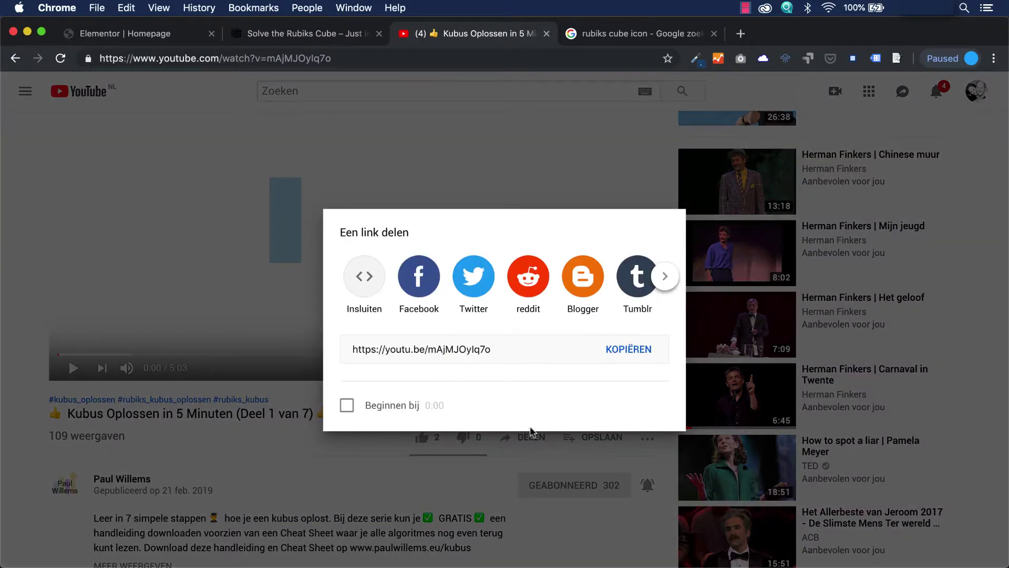
pyautogui.click(641, 353)
pyautogui.click(273, 416)
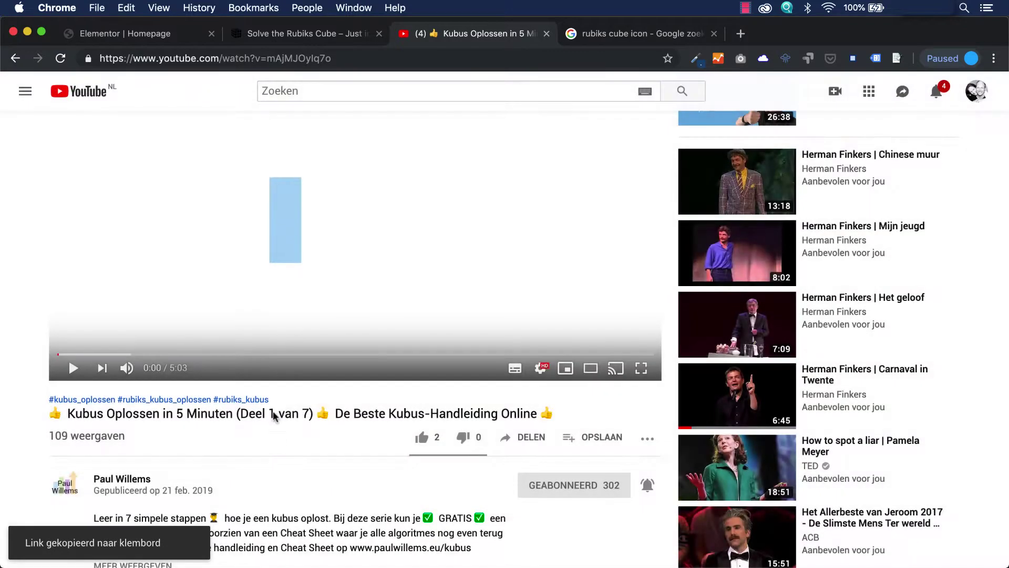
pyautogui.click(173, 38)
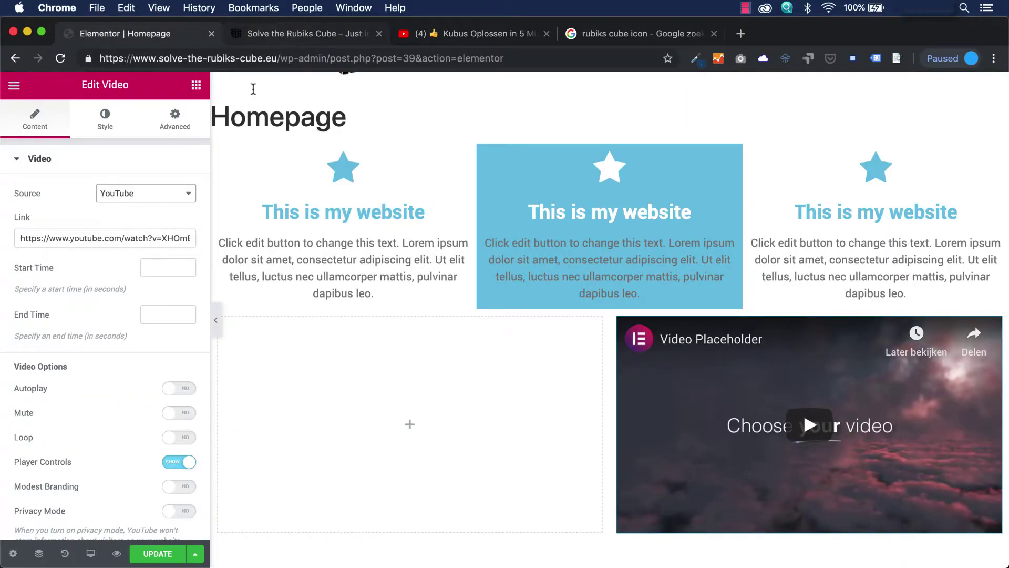
pyautogui.tripleClick(151, 241)
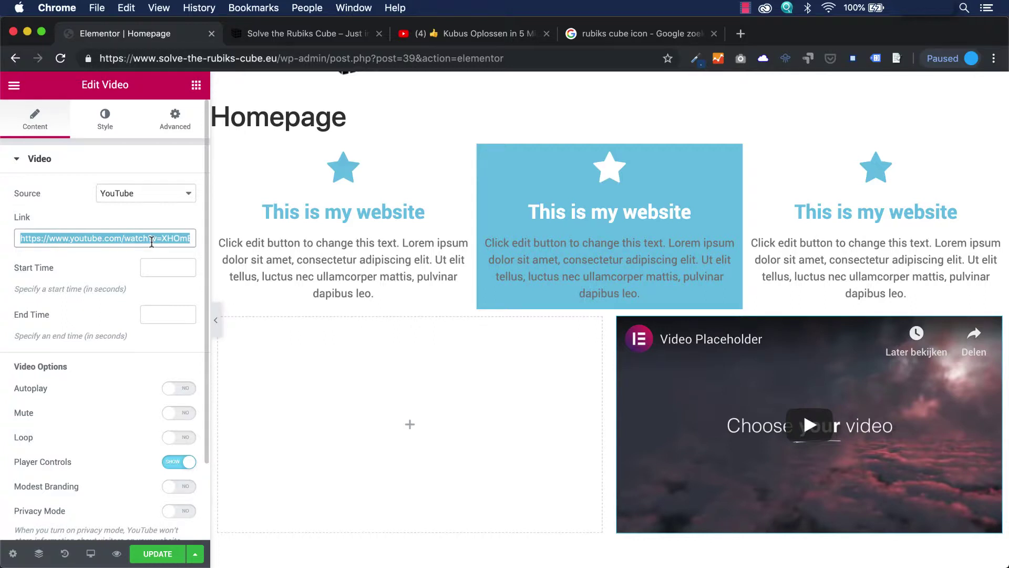
pyautogui.write('https://youtu.be/mAjMJOyIq7o')
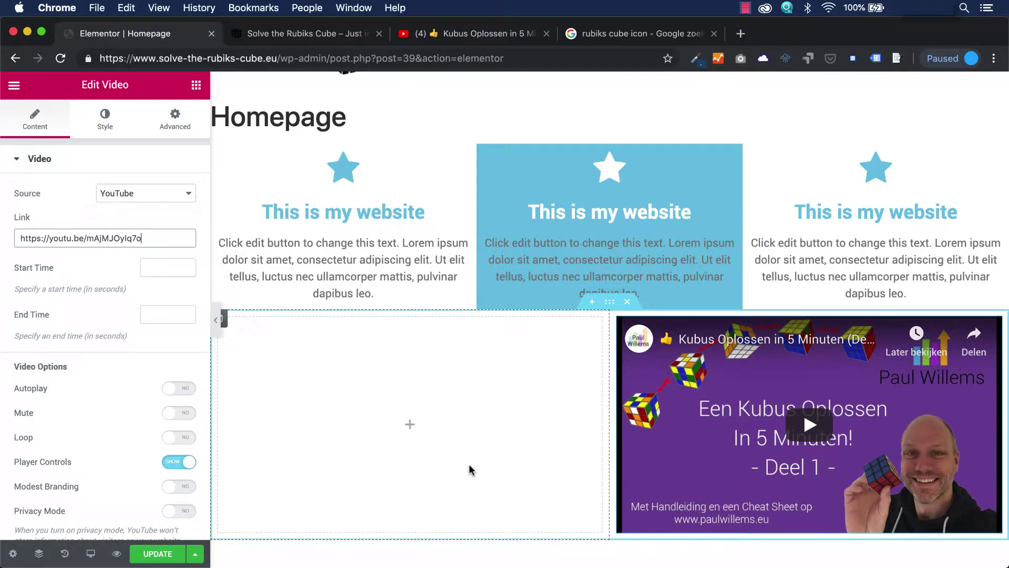
# - Place a Tabs widget in the empty left column beside the video
pyautogui.click(196, 86)
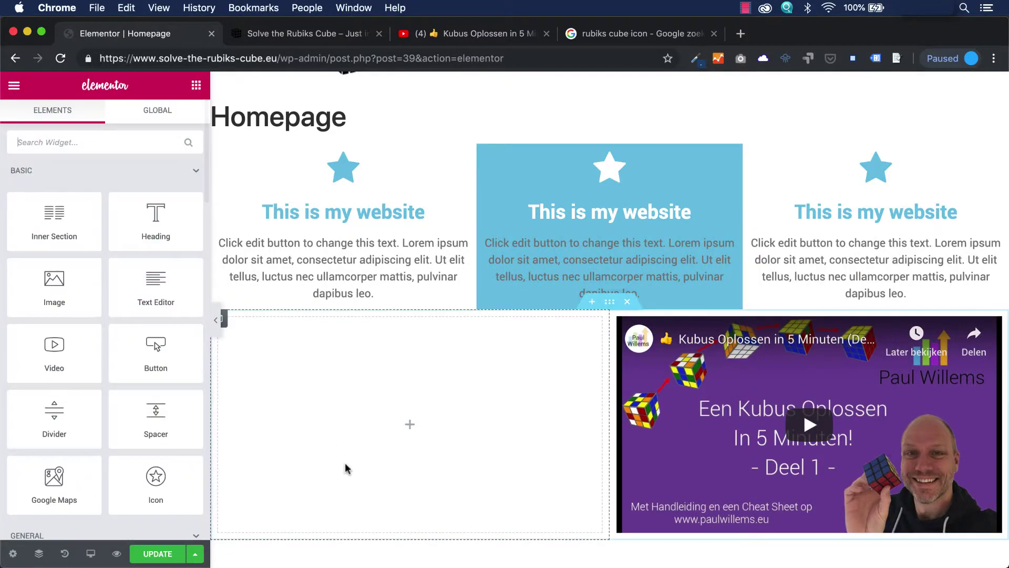
pyautogui.scroll(-5, 154, 342)
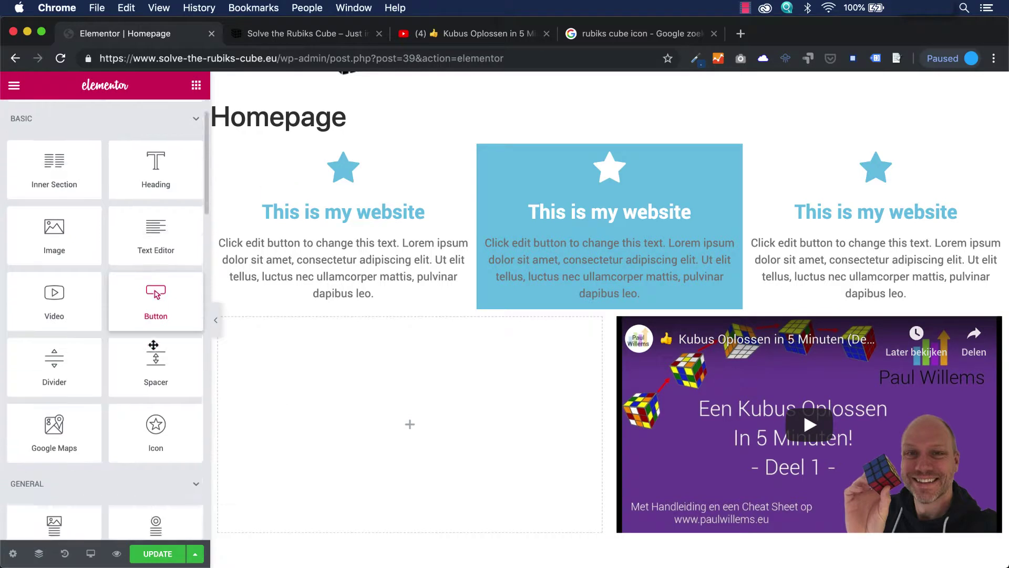
pyautogui.scroll(-3, 153, 345)
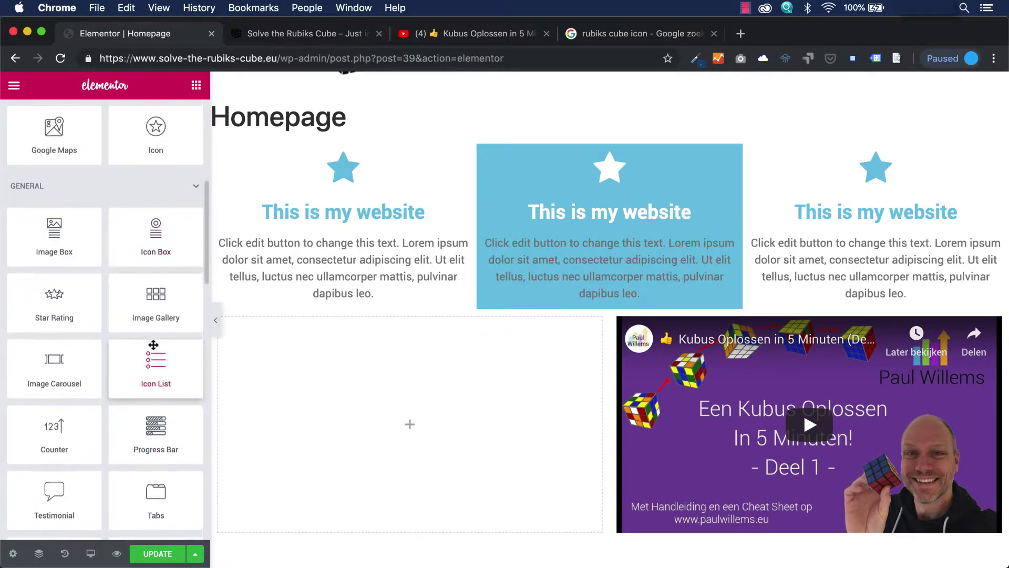
pyautogui.scroll(-1, 163, 385)
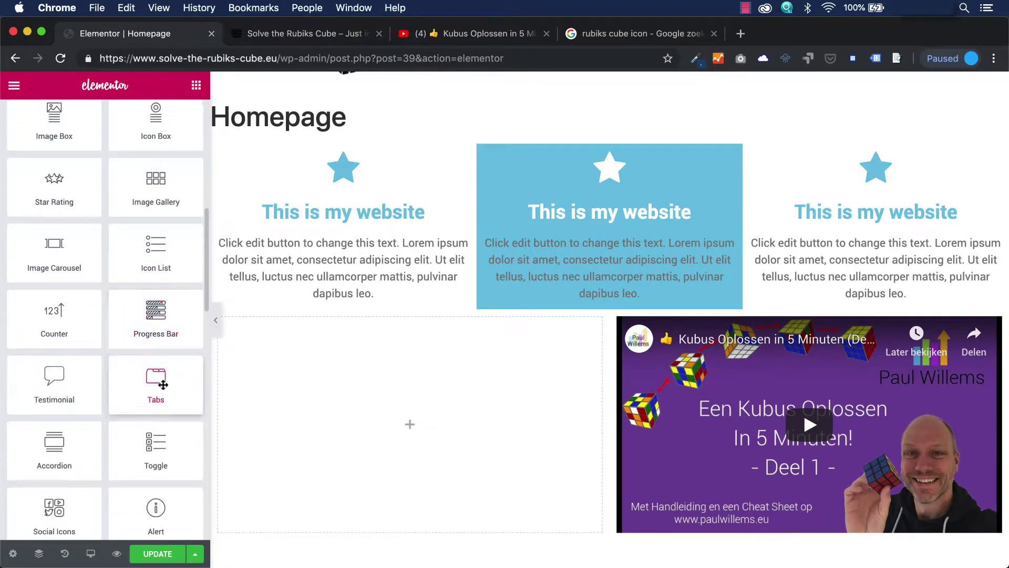
pyautogui.scroll(-1, 70, 453)
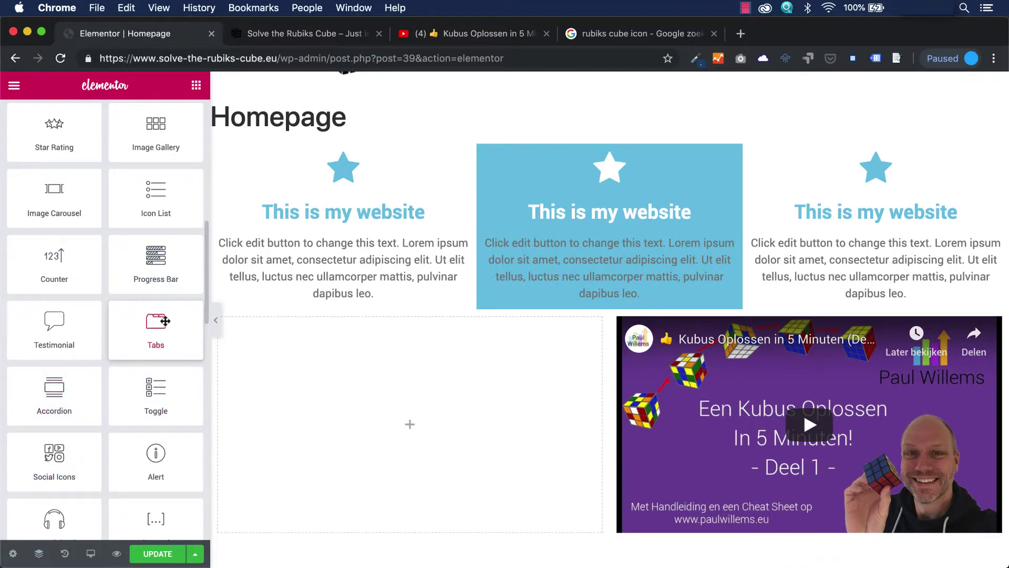
pyautogui.moveTo(163, 321); pyautogui.dragTo(378, 392)
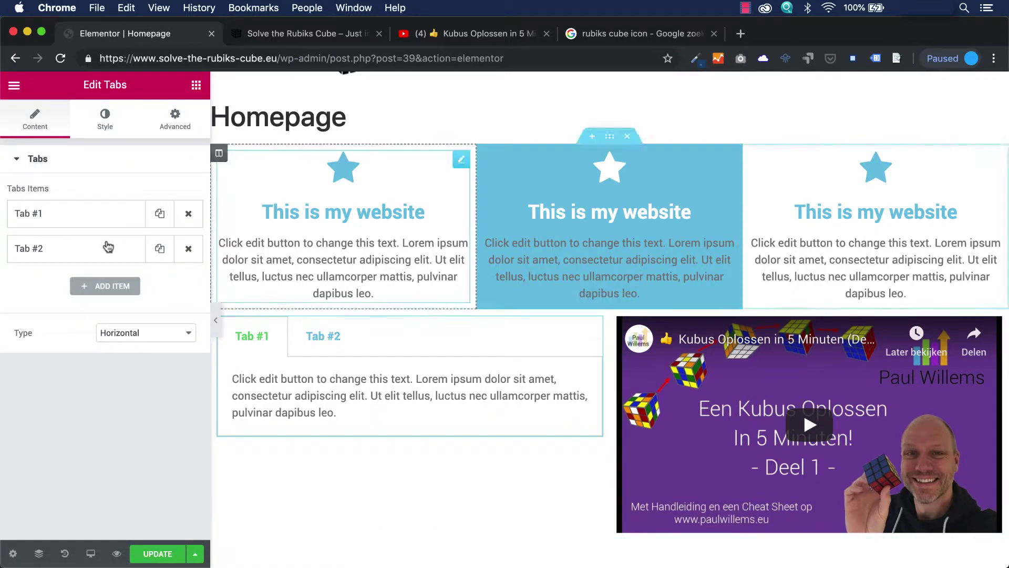
# - Change the title of the first tab item to "About the website"
pyautogui.click(68, 223)
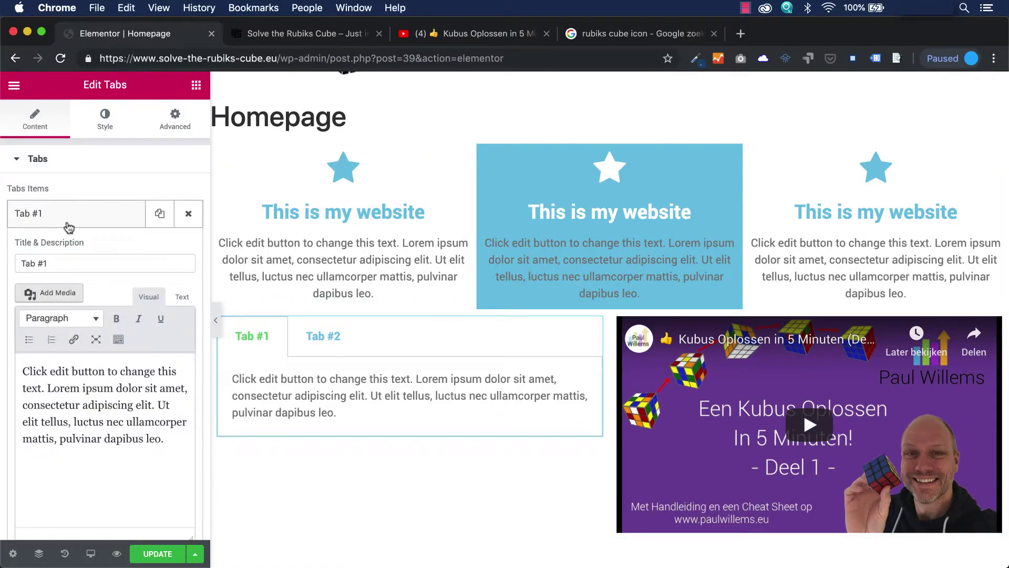
pyautogui.rightClick(45, 260)
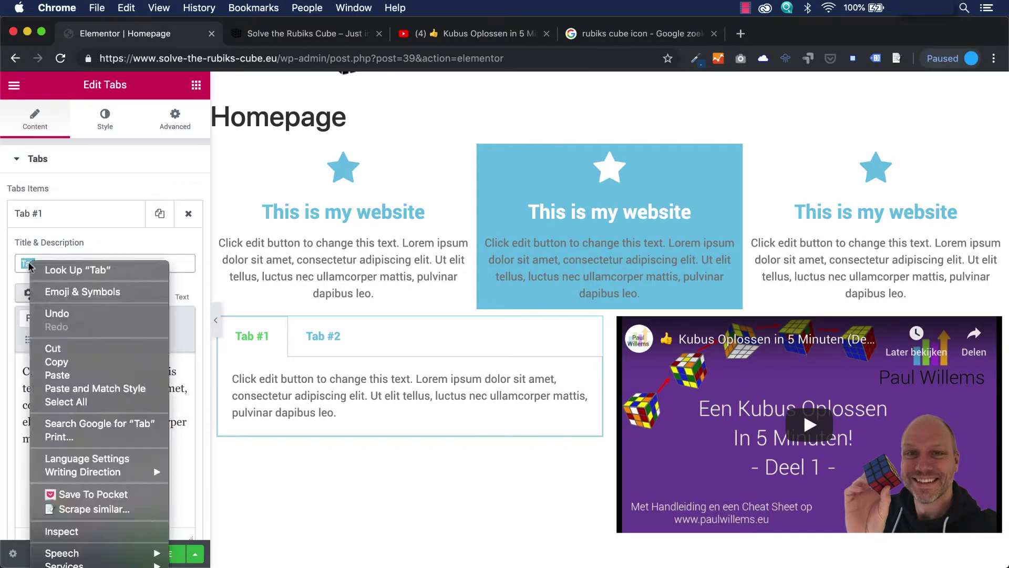
pyautogui.press('Escape')
pyautogui.moveTo(61, 263); pyautogui.dragTo(17, 264)
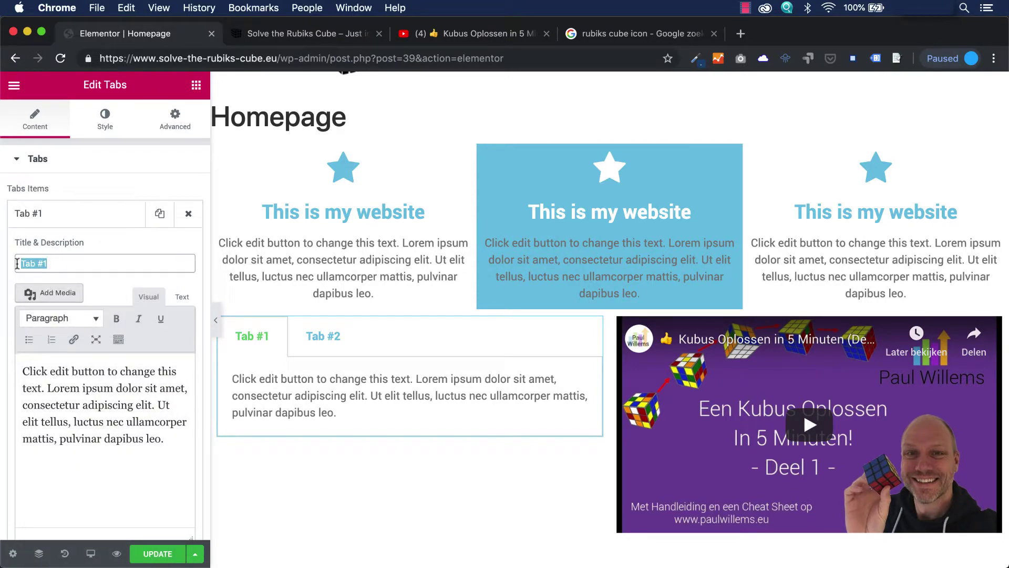
pyautogui.write('Abv')
pyautogui.press('BackSpace')
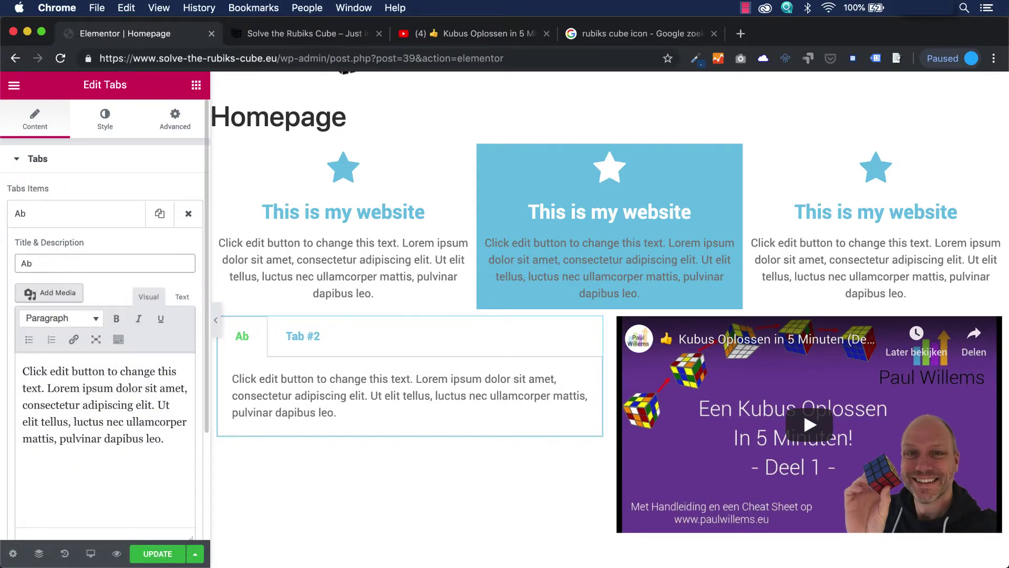
pyautogui.write('out the website')
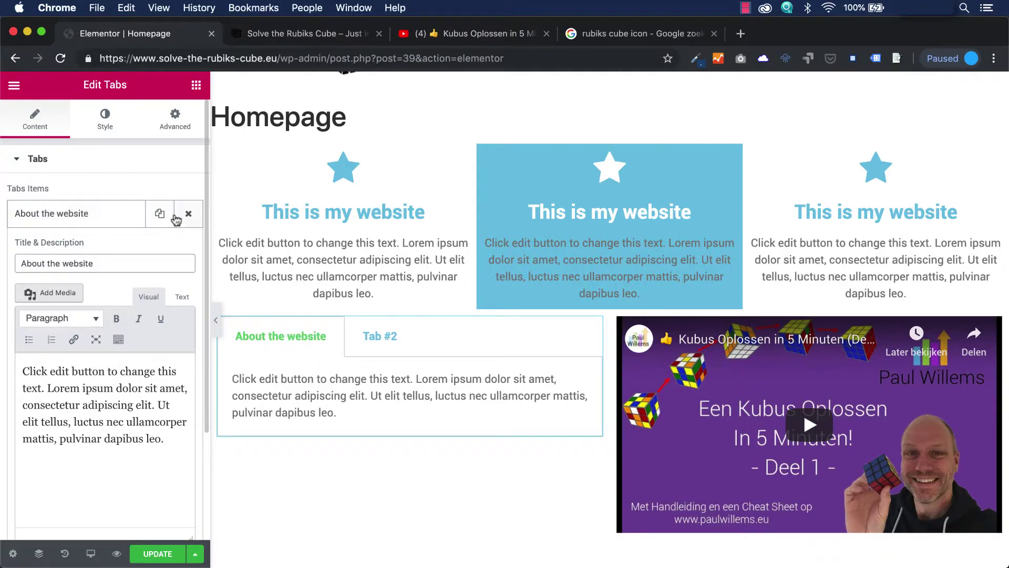
pyautogui.click(120, 217)
# - Change the title of the second tab item to "Tutorials"
pyautogui.click(99, 247)
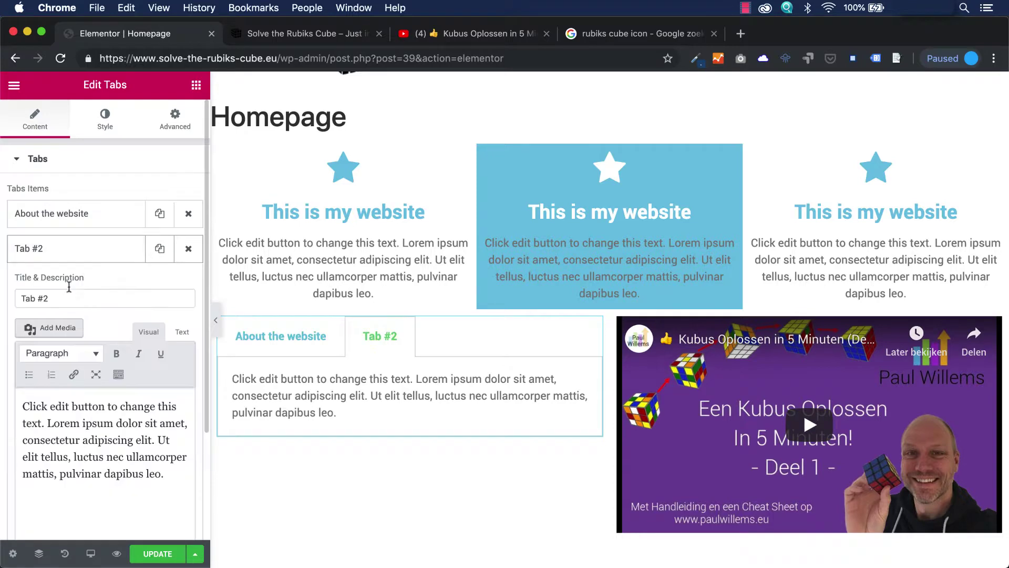
pyautogui.moveTo(56, 298); pyautogui.dragTo(0, 298)
pyautogui.write('Tutorials')
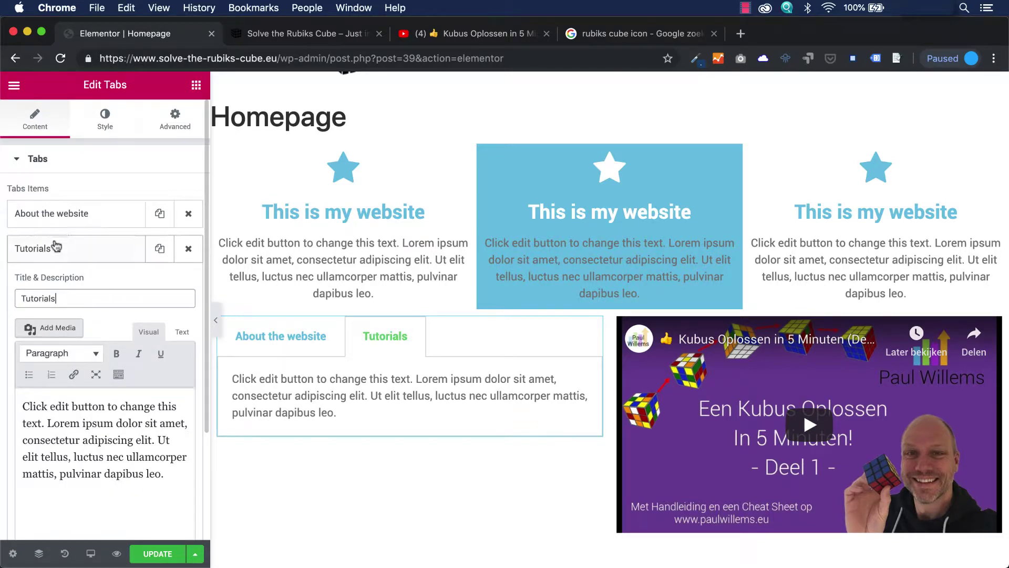
# - Add an empty line at the end of the "About the website" tab's description
pyautogui.click(67, 221)
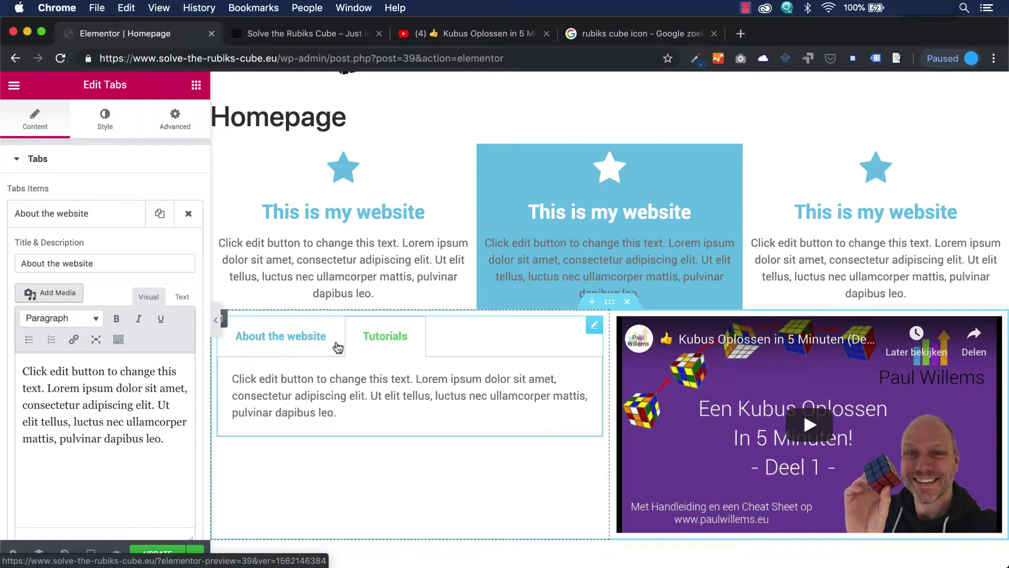
pyautogui.click(409, 340)
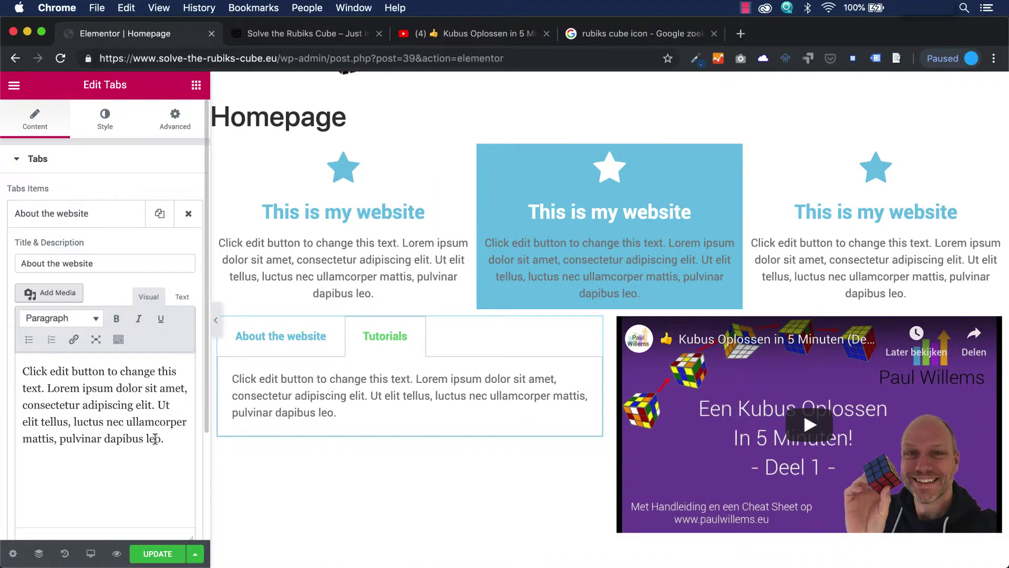
pyautogui.click(175, 440)
pyautogui.press('Return')
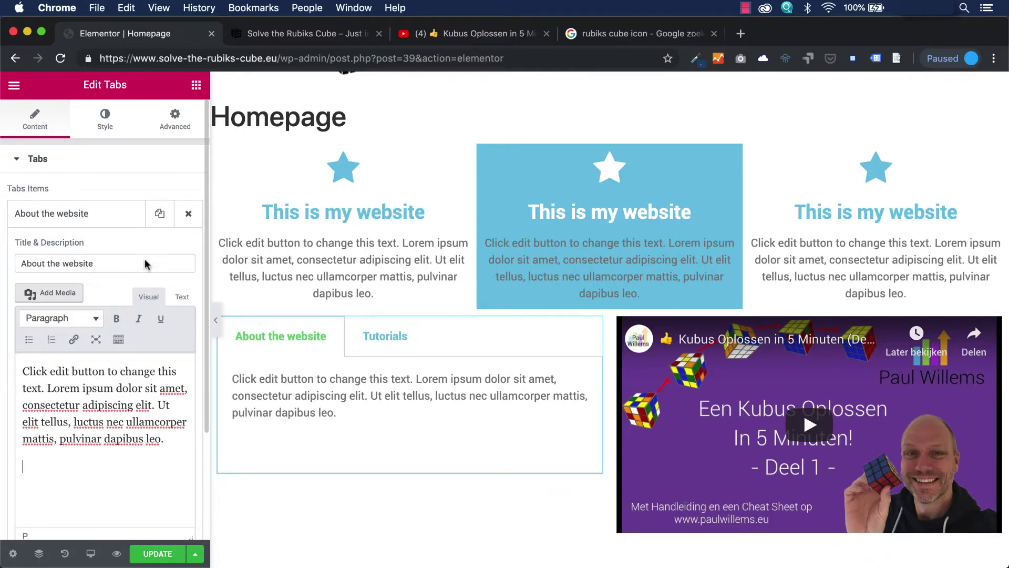
# - Add an empty line at the end of the "Tutorials" tab's description
pyautogui.click(386, 335)
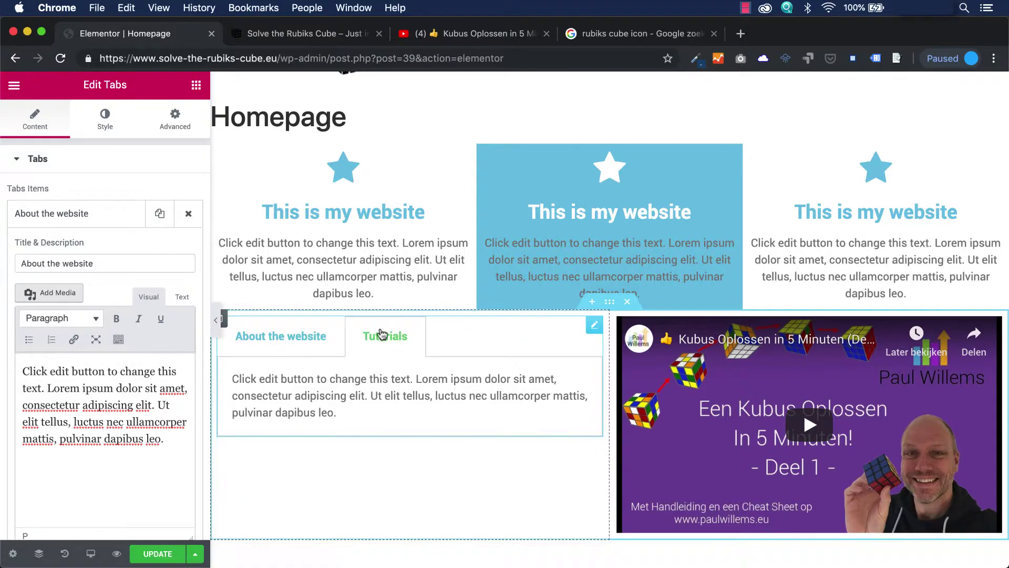
pyautogui.click(111, 222)
pyautogui.click(97, 252)
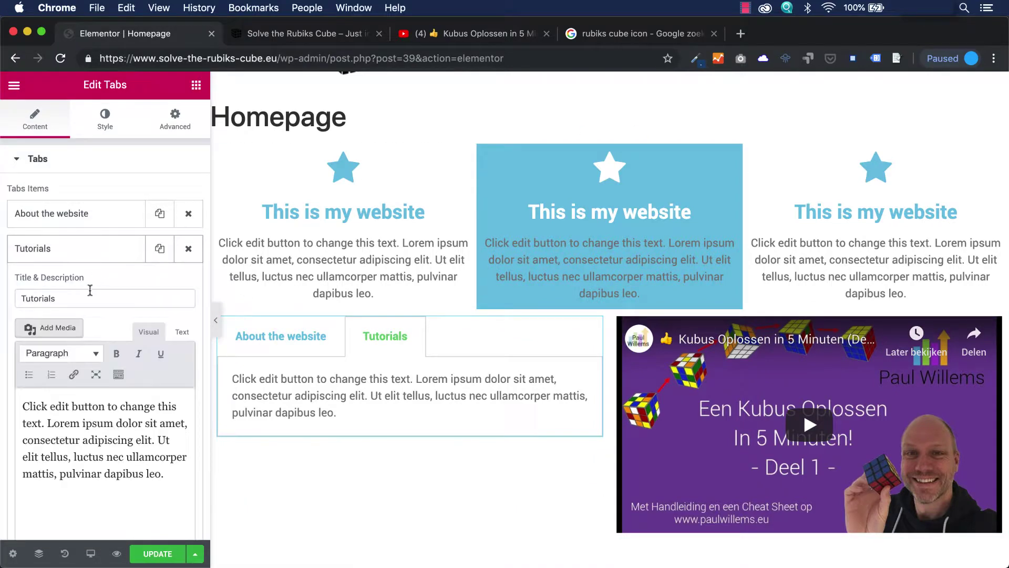
pyautogui.click(174, 473)
pyautogui.press('Return')
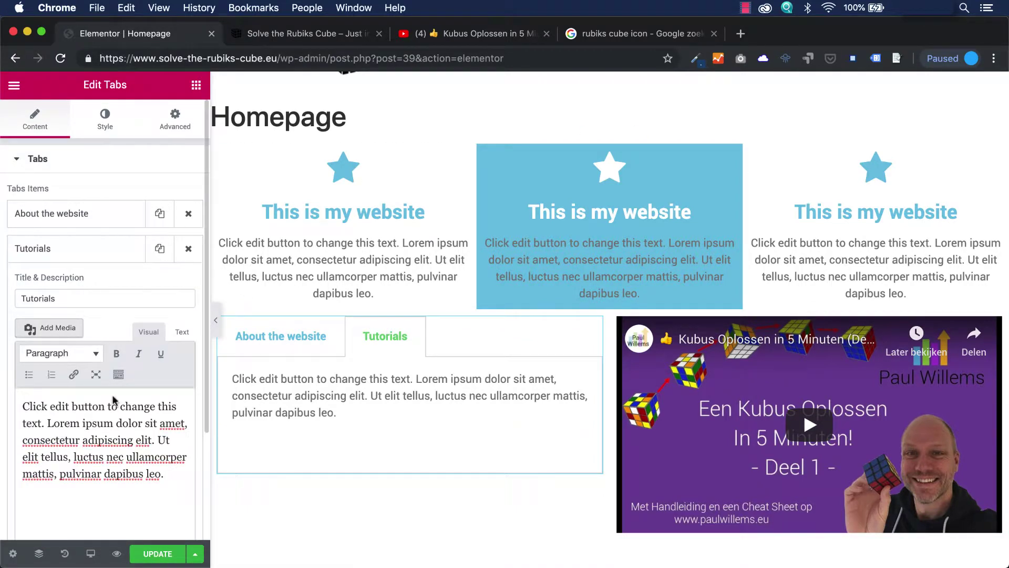
# - Insert the image cubic-on-table-pwi.jpg from the media library below the text in the "Tutorials" tab
pyautogui.click(53, 327)
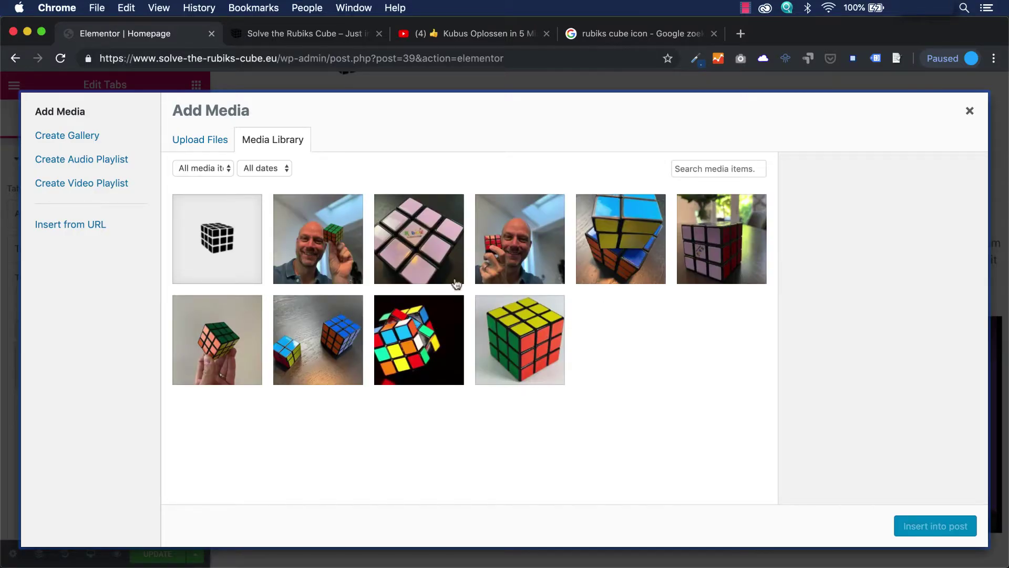
pyautogui.click(722, 237)
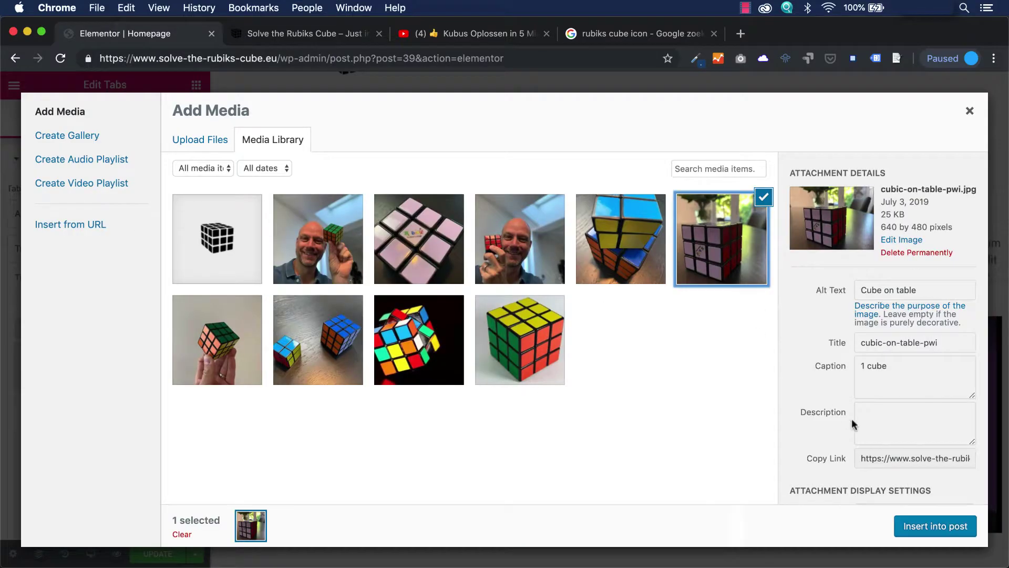
pyautogui.click(921, 525)
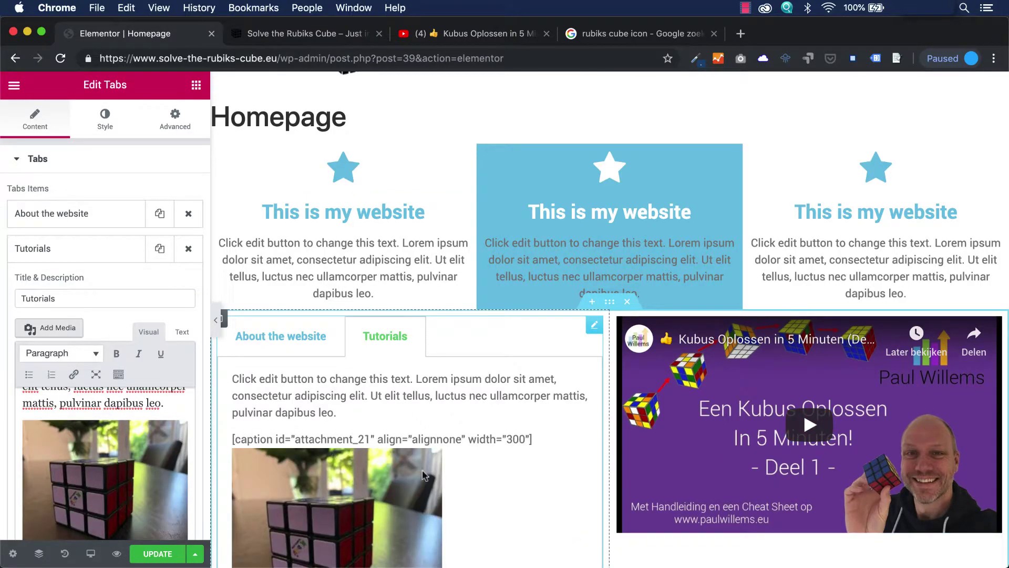
pyautogui.scroll(-3, 378, 491)
pyautogui.scroll(5, 377, 491)
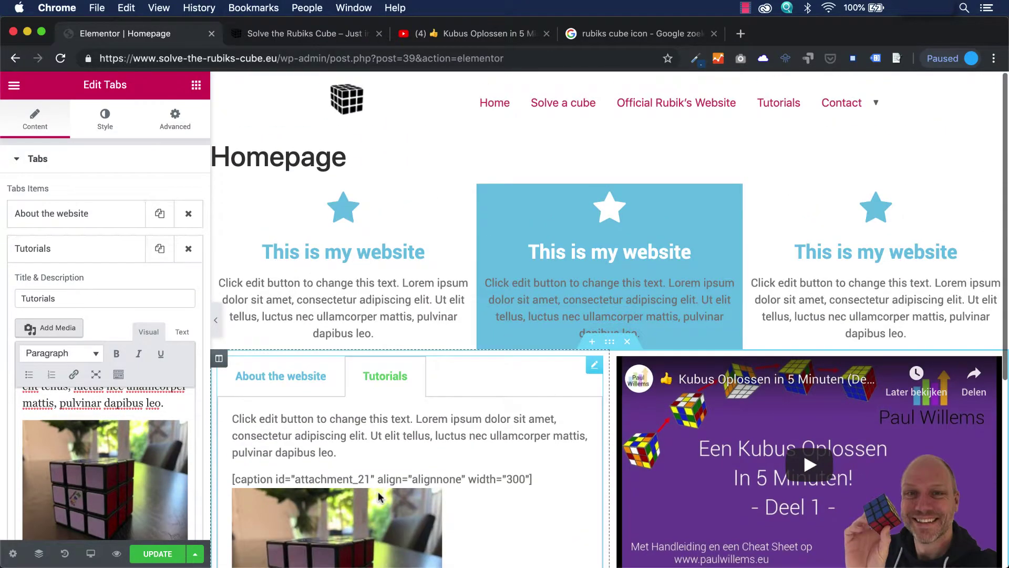
# - Place a Spacer widget above the tabs, keeping its space at 50
pyautogui.click(12, 85)
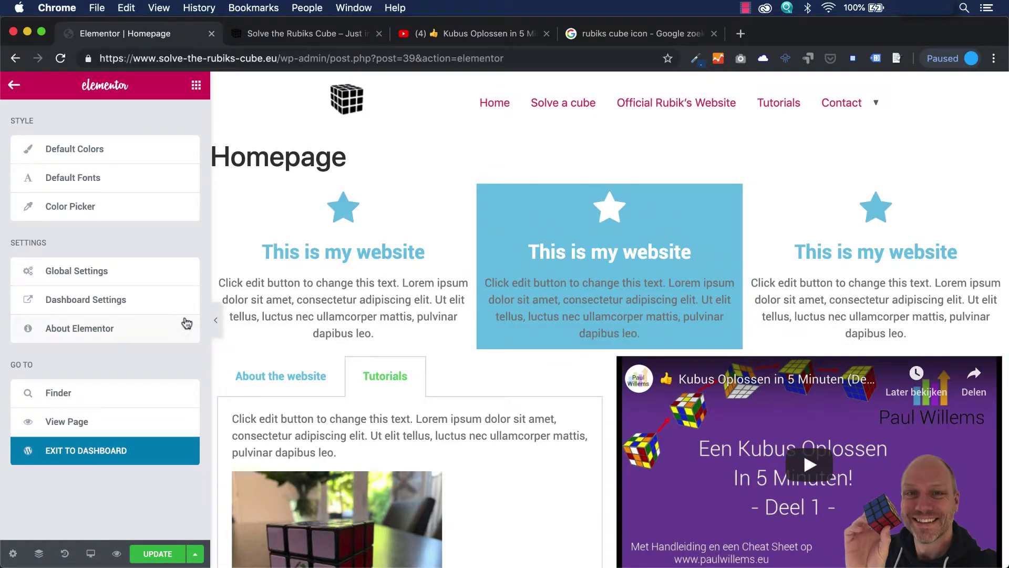
pyautogui.click(14, 85)
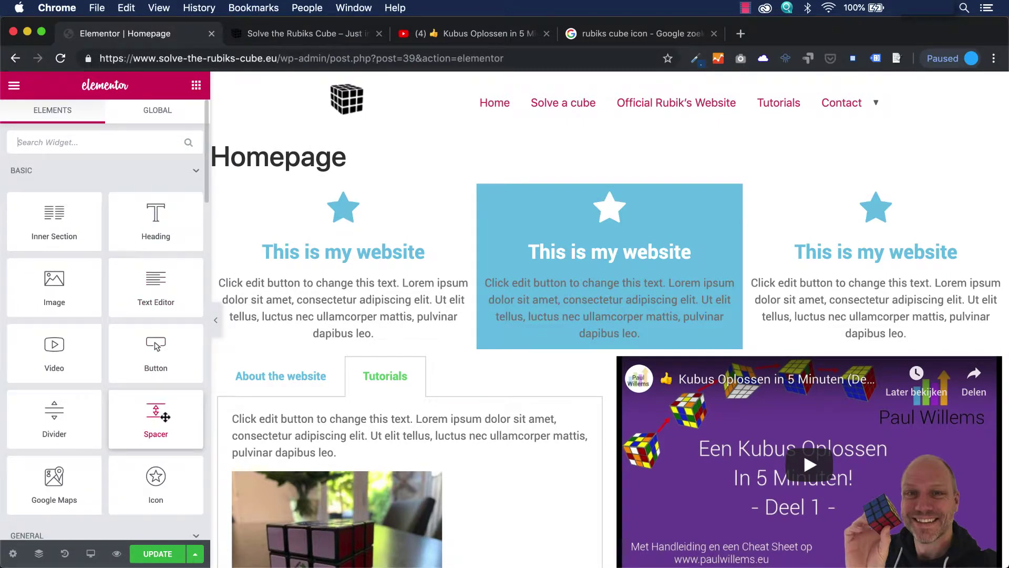
pyautogui.moveTo(165, 417); pyautogui.dragTo(472, 374)
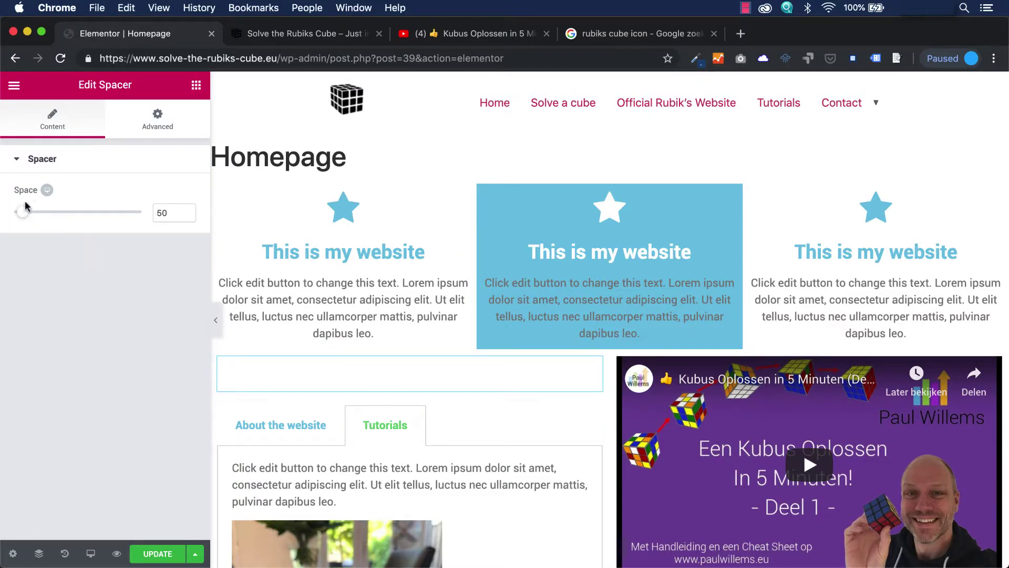
pyautogui.moveTo(24, 216)
pyautogui.mouseDown()
pyautogui.moveTo(104, 216)
pyautogui.moveTo(11, 218)
pyautogui.moveTo(42, 217)
pyautogui.moveTo(16, 215)
pyautogui.moveTo(24, 213)
pyautogui.mouseUp()
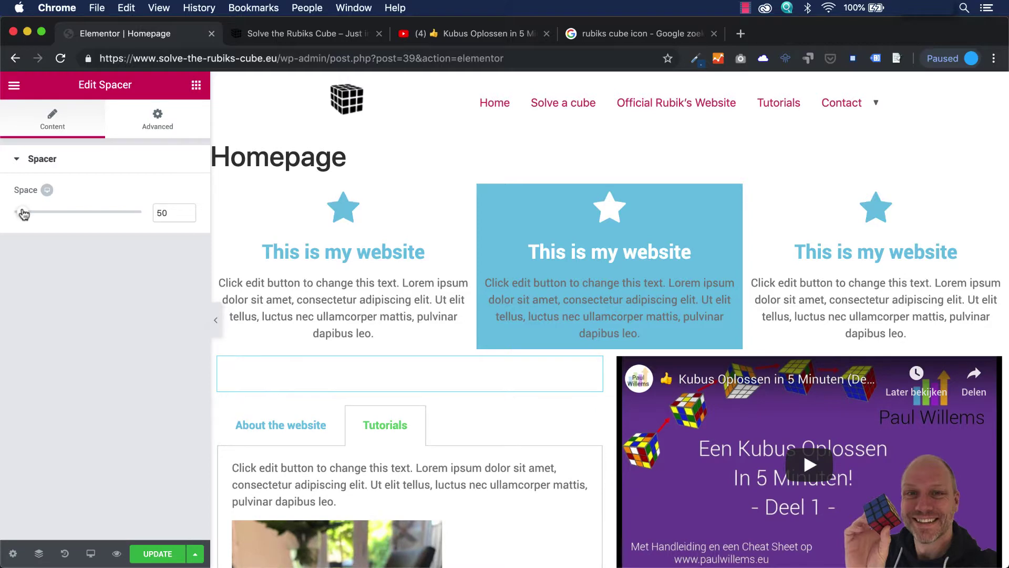
# - Duplicate the spacer above the tabs and move one copy above the video in the neighbouring column
pyautogui.rightClick(405, 368)
pyautogui.click(446, 387)
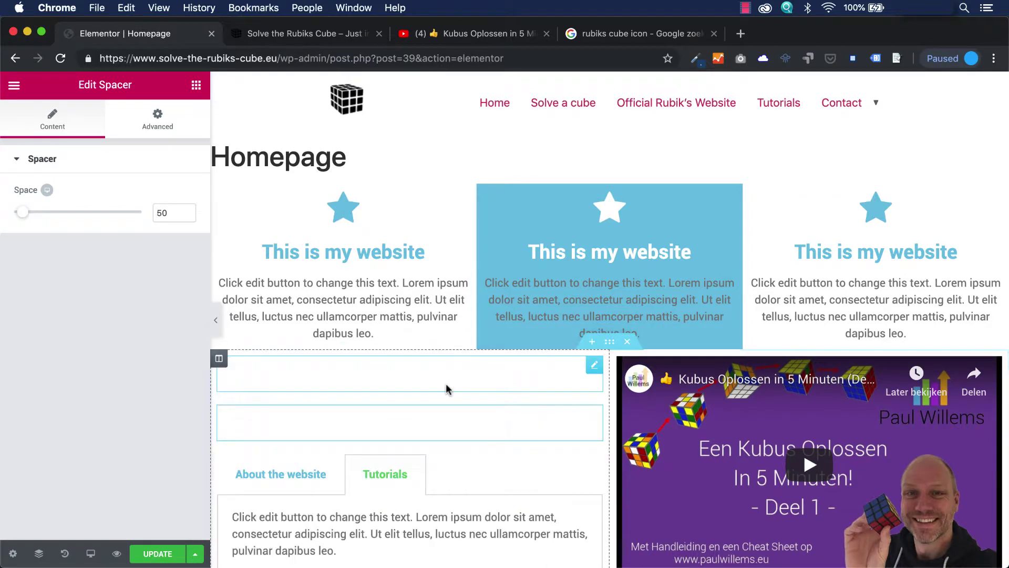
pyautogui.moveTo(396, 384); pyautogui.dragTo(751, 355)
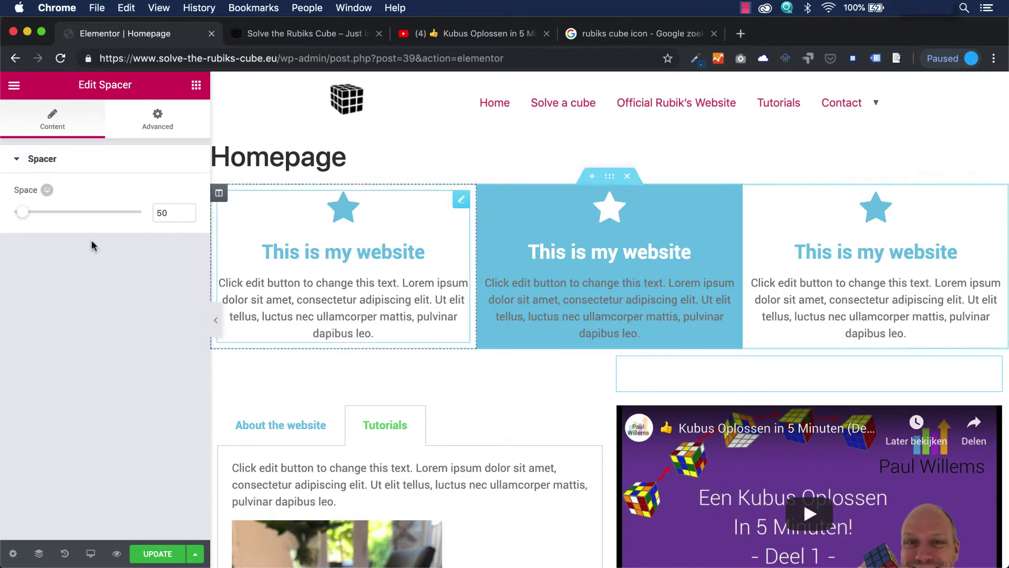
# - Check the layout of the tabs and video section, and search the widget library for "con"
pyautogui.click(196, 85)
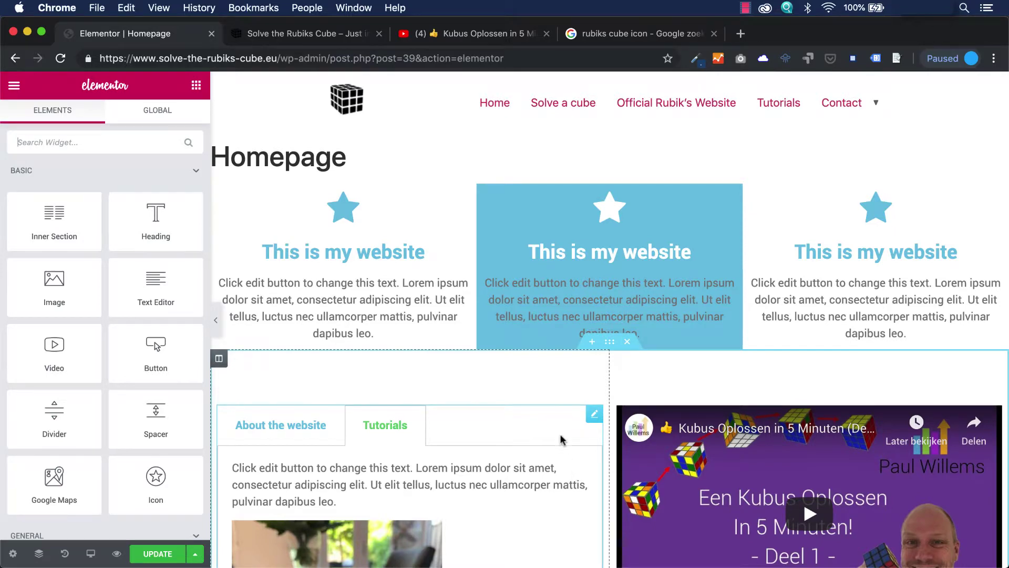
pyautogui.scroll(-5, 561, 439)
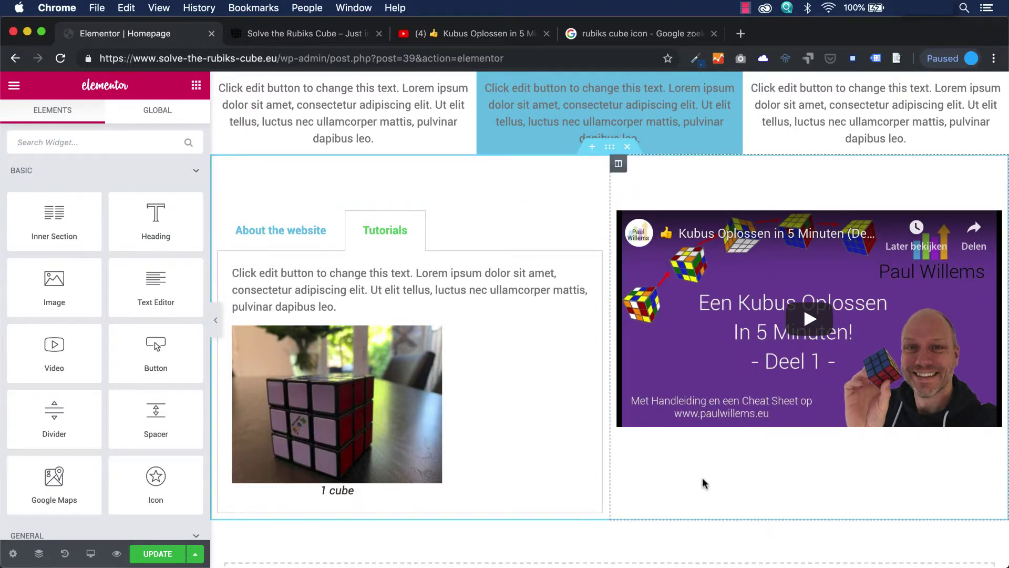
pyautogui.scroll(-4, 712, 464)
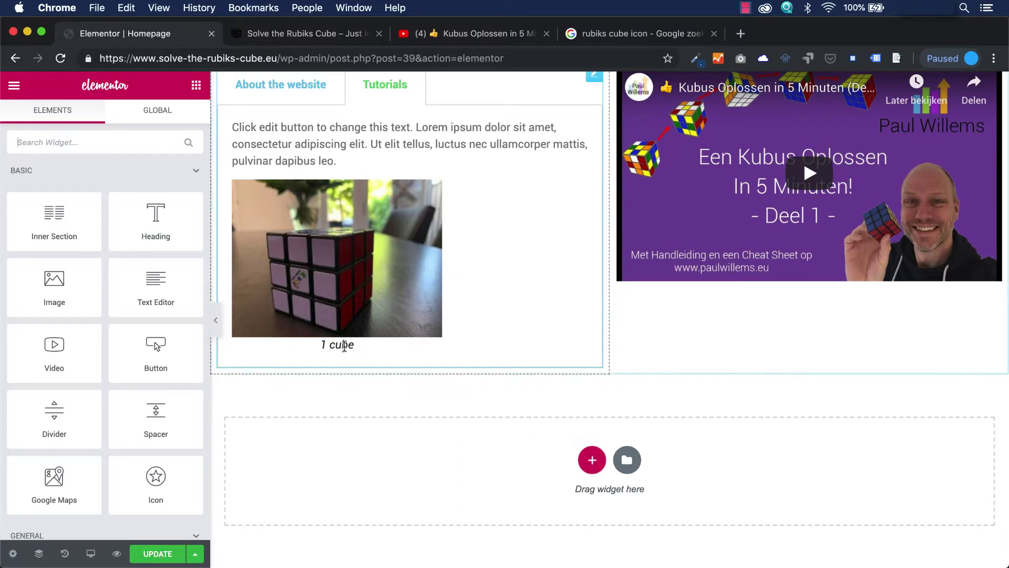
pyautogui.click(124, 141)
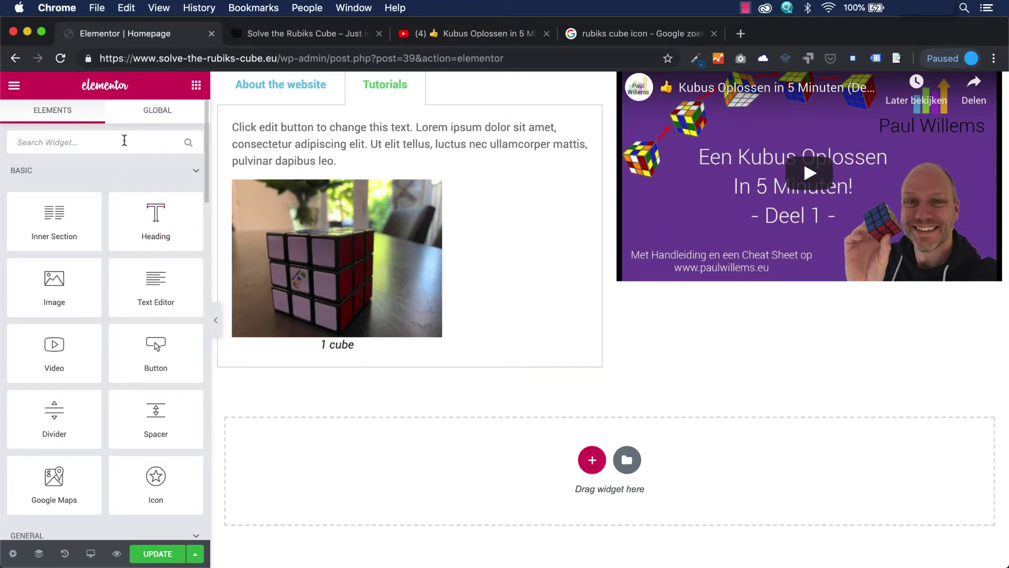
pyautogui.write('con')
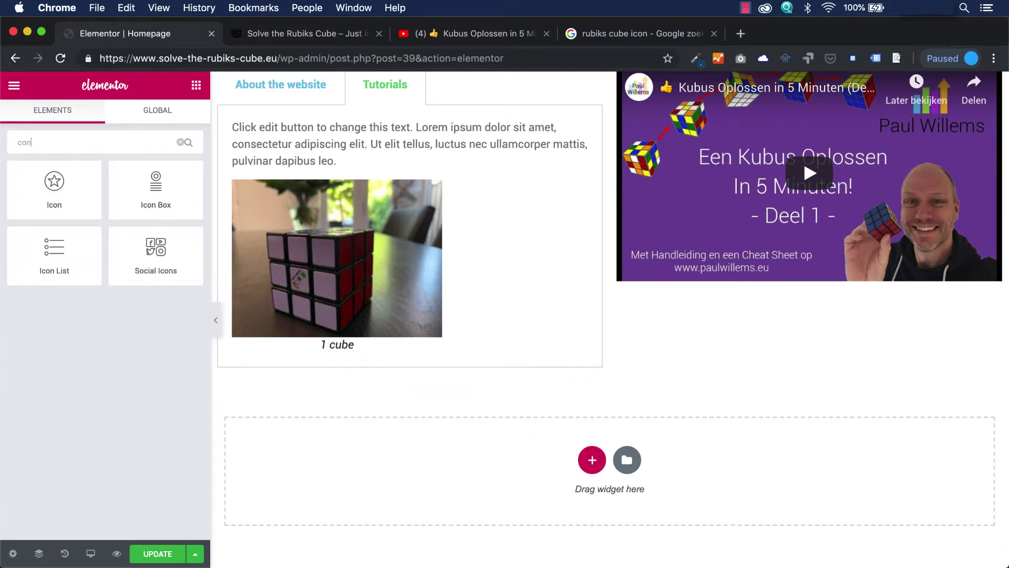
pyautogui.press('BackSpace')
pyautogui.press('BackSpace')
pyautogui.press('BackSpace')
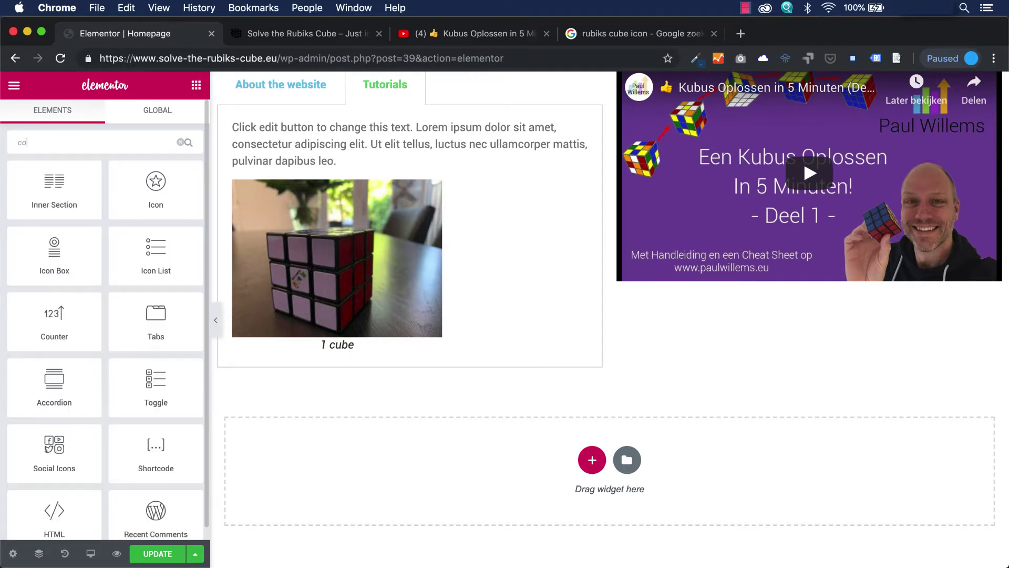
# - Examine the global widget information and browse the available elements through to the WordPress widgets
pyautogui.click(173, 115)
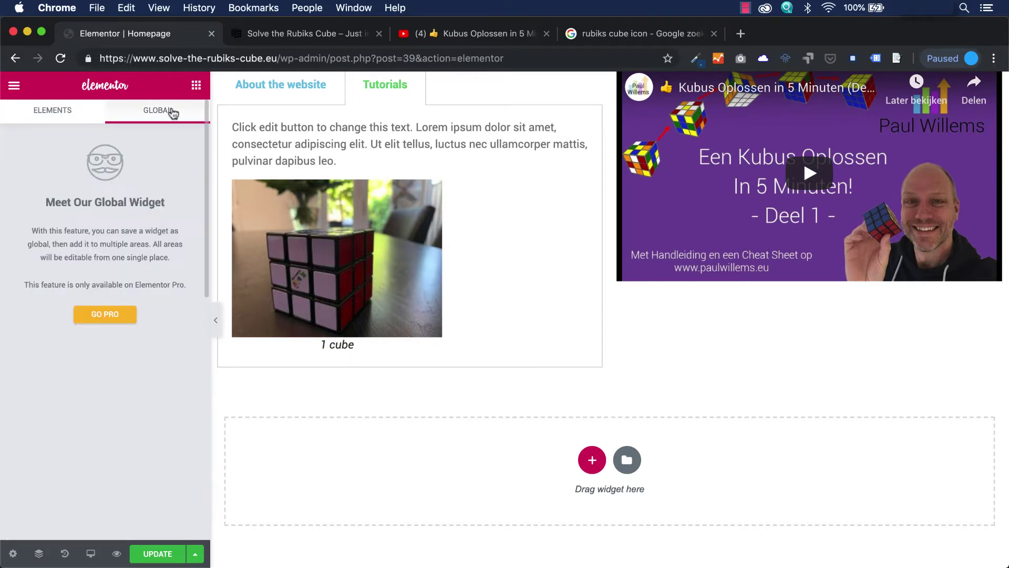
pyautogui.click(66, 120)
pyautogui.scroll(-10, 148, 288)
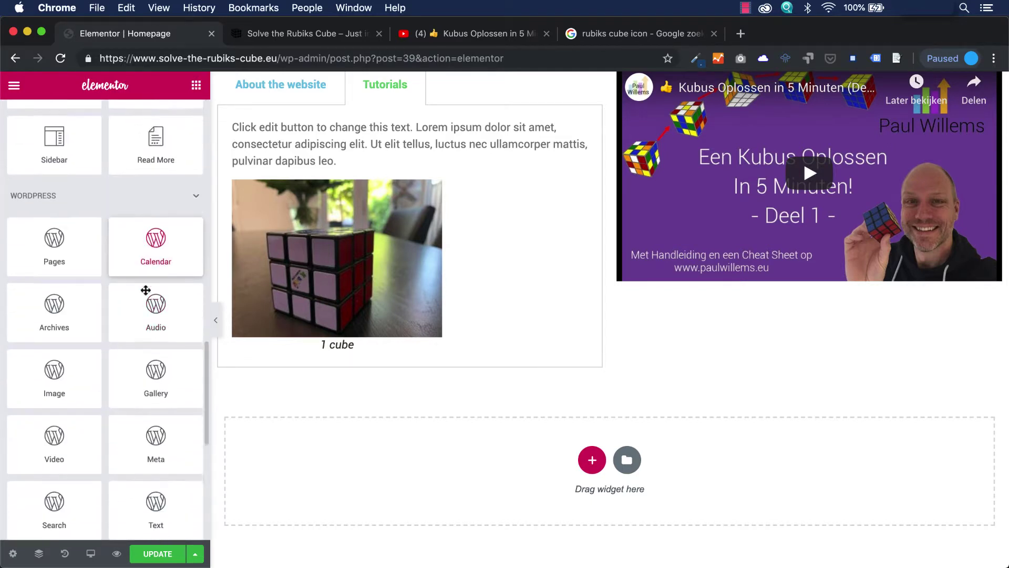
pyautogui.scroll(-5, 146, 290)
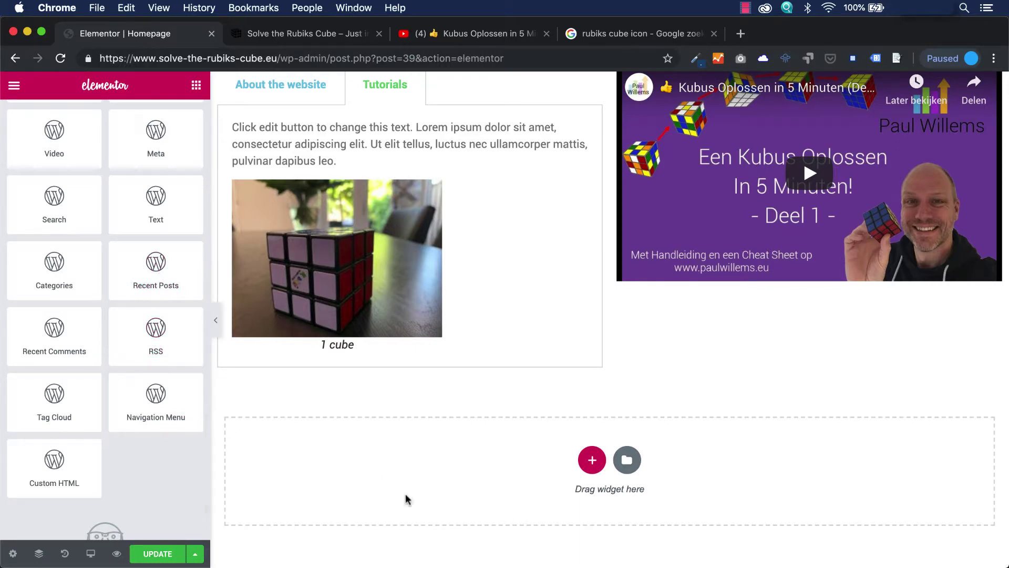
pyautogui.scroll(15, 139, 333)
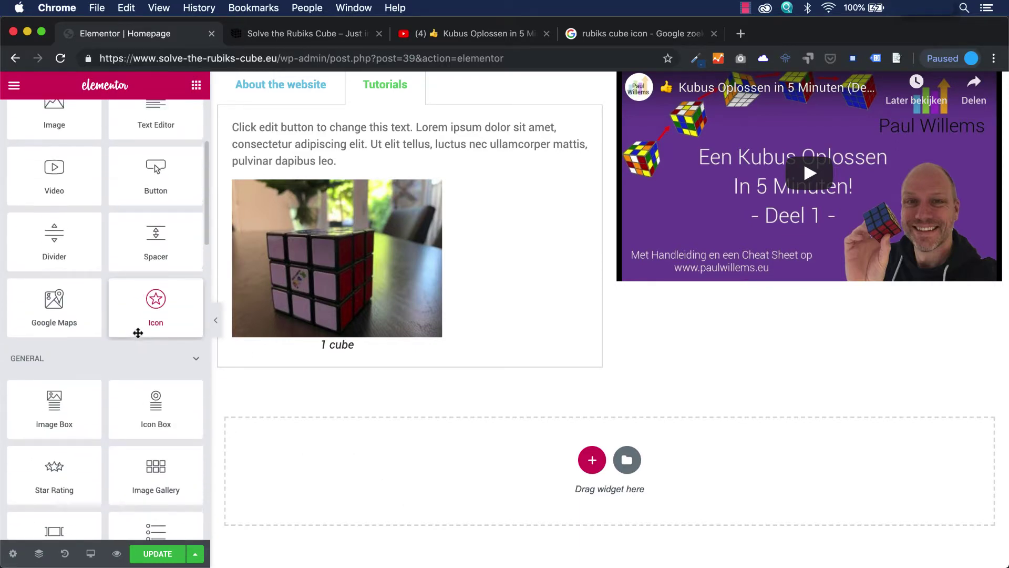
pyautogui.scroll(4, 137, 333)
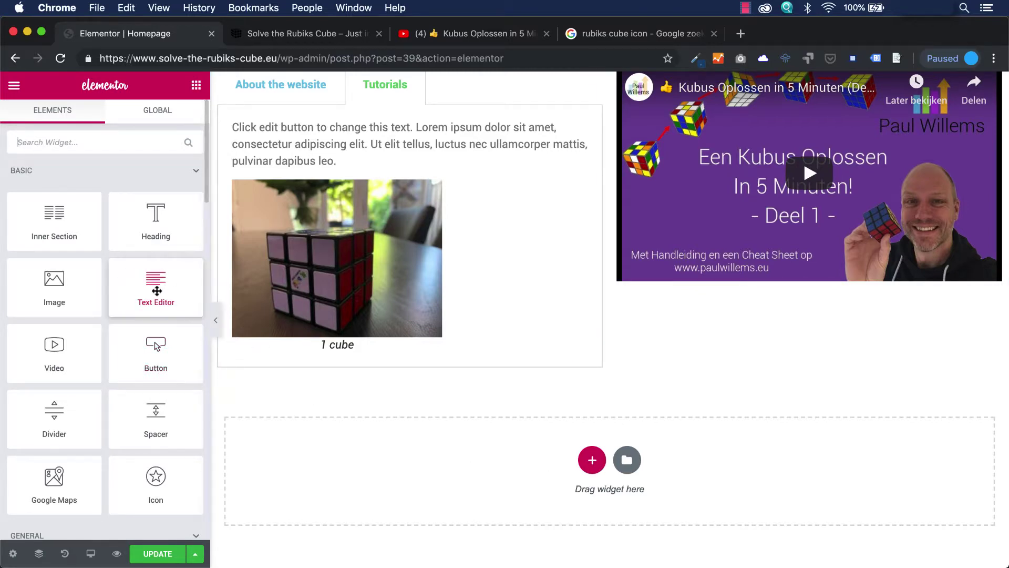
# - Update the homepage with the new section and reload the live site
pyautogui.scroll(6, 376, 361)
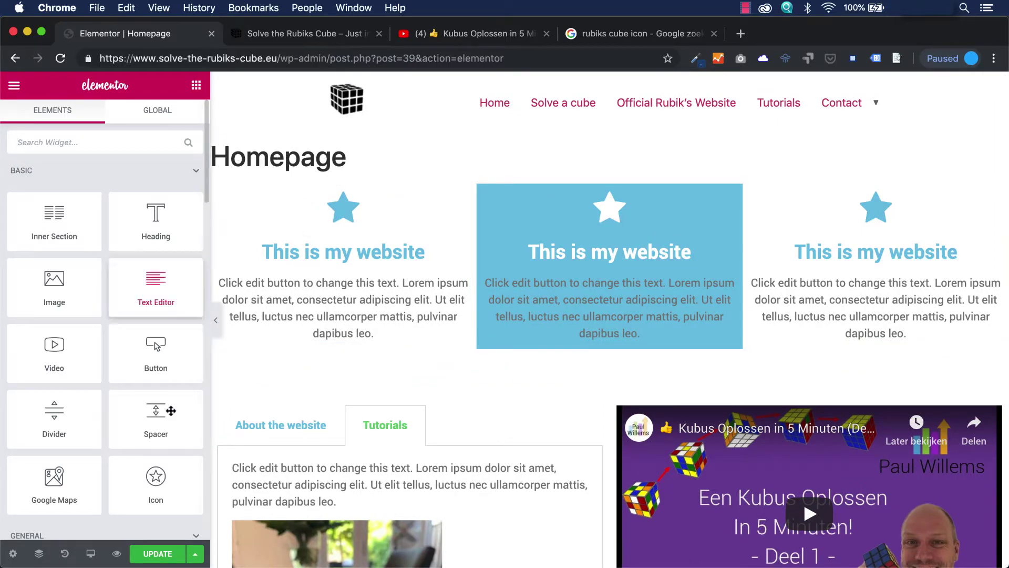
pyautogui.click(158, 553)
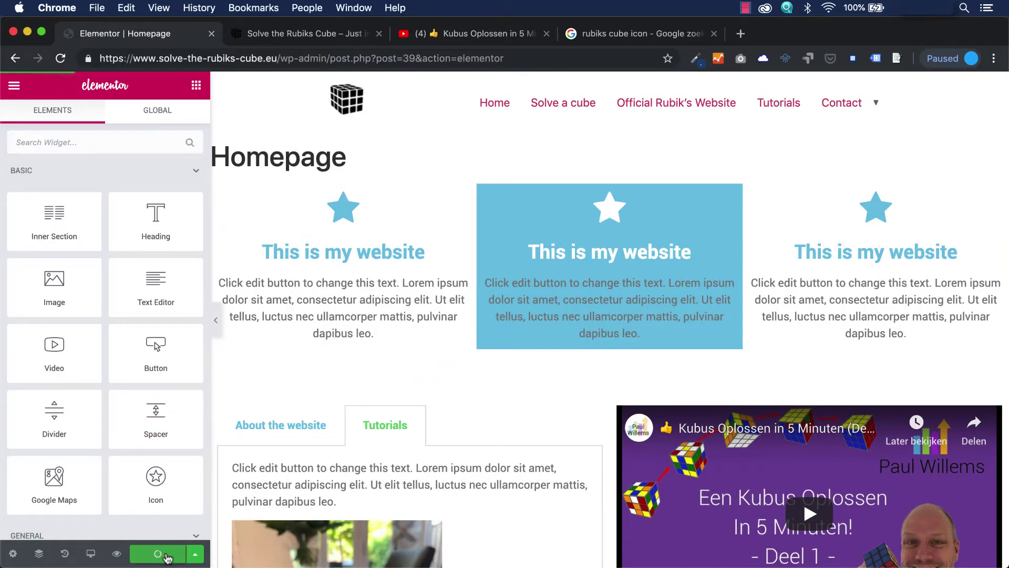
pyautogui.click(296, 37)
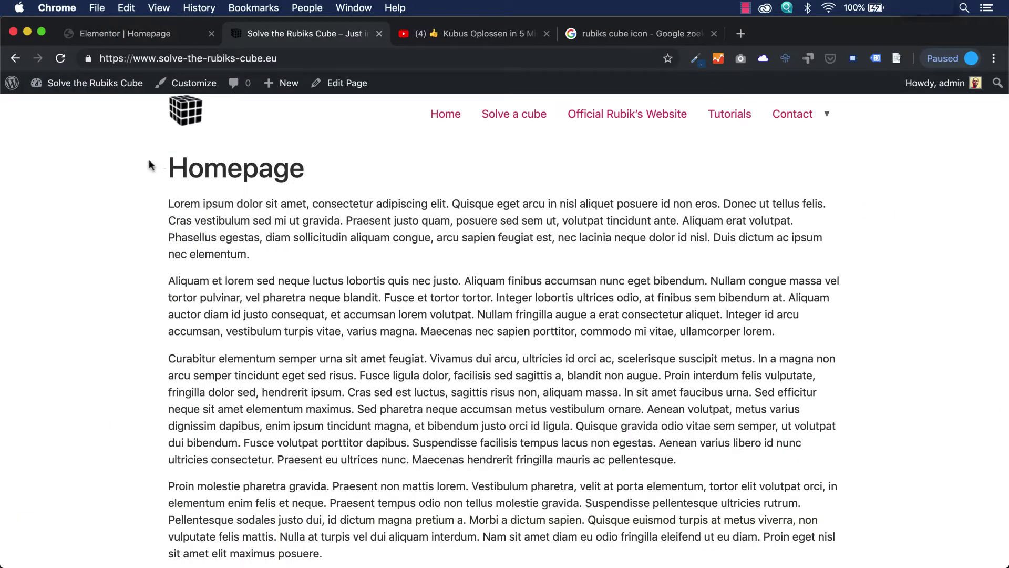
pyautogui.click(61, 64)
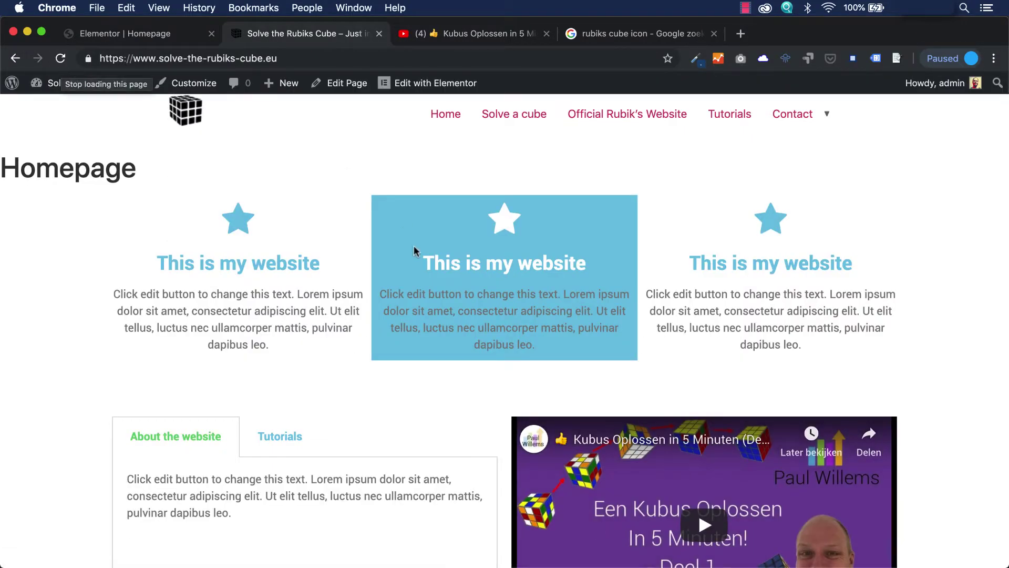
# - Test switching between the "Tutorials" and "About the website" tabs on the live homepage
pyautogui.click(274, 363)
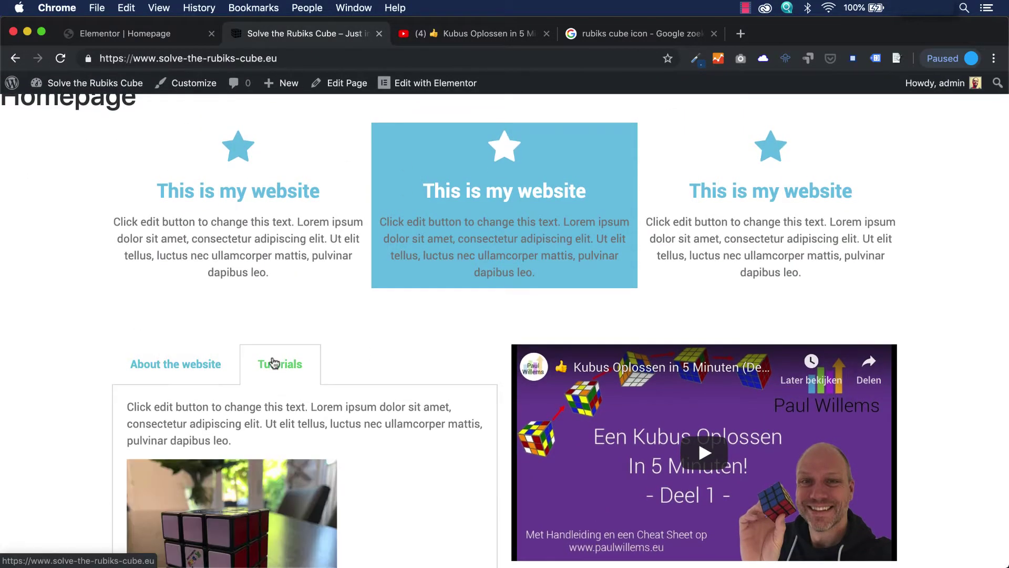
pyautogui.click(210, 363)
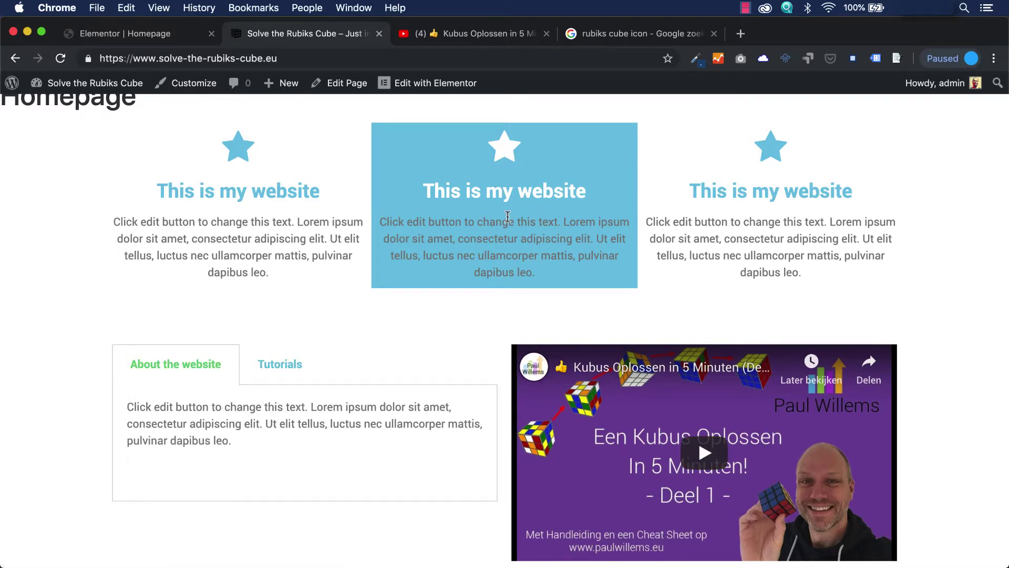
pyautogui.scroll(2, 508, 216)
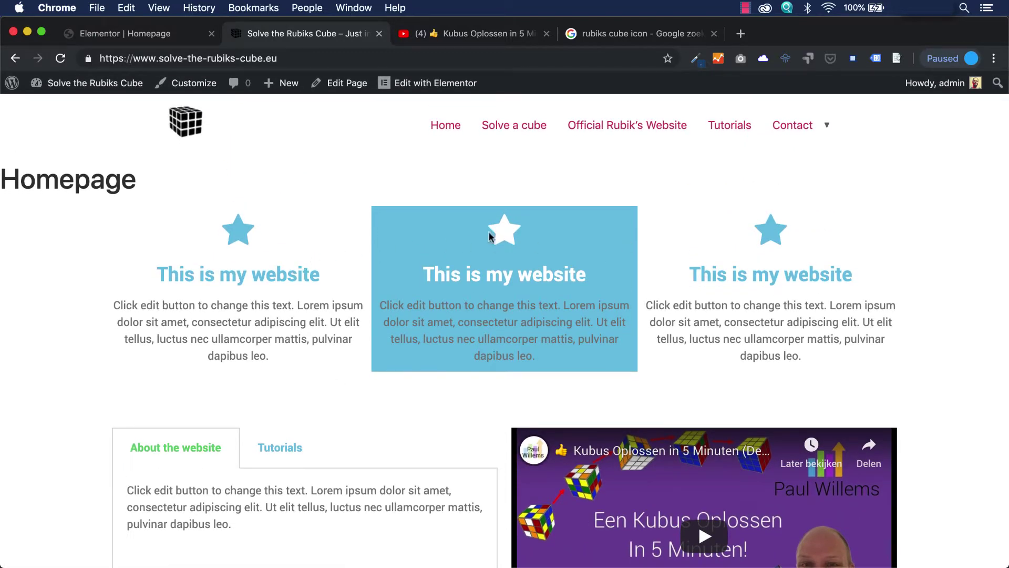
# - Narrow the browser window to phone width and check the homepage's stacked columns, tabs and video
pyautogui.moveTo(1005, 290); pyautogui.dragTo(350, 250)
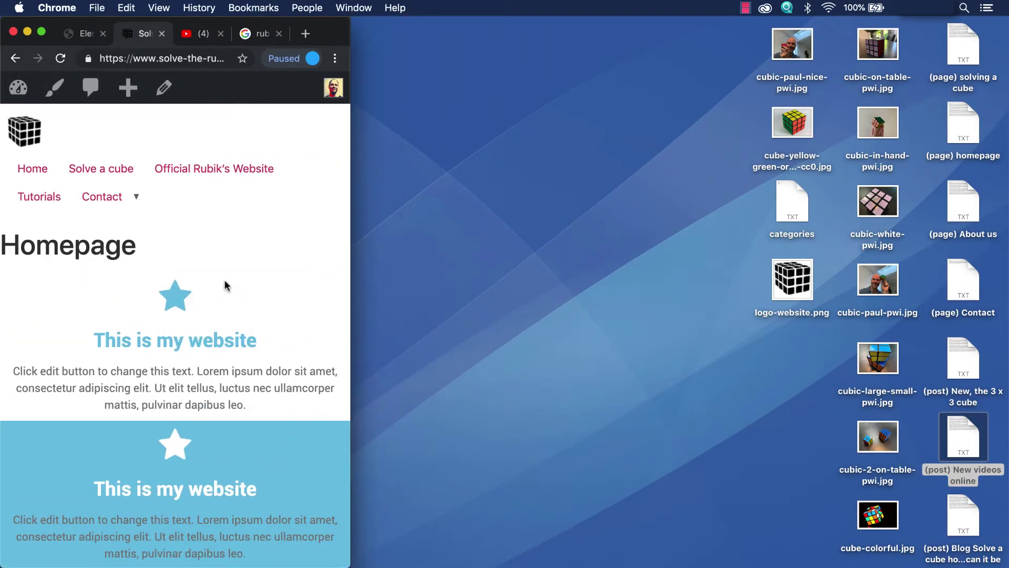
pyautogui.scroll(-5, 224, 281)
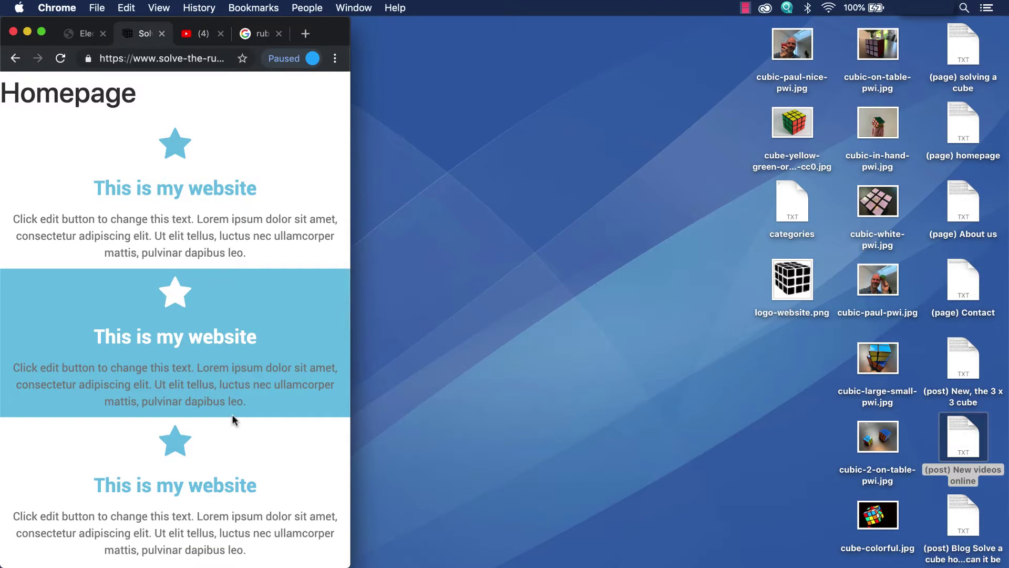
pyautogui.scroll(-10, 232, 415)
pyautogui.click(114, 370)
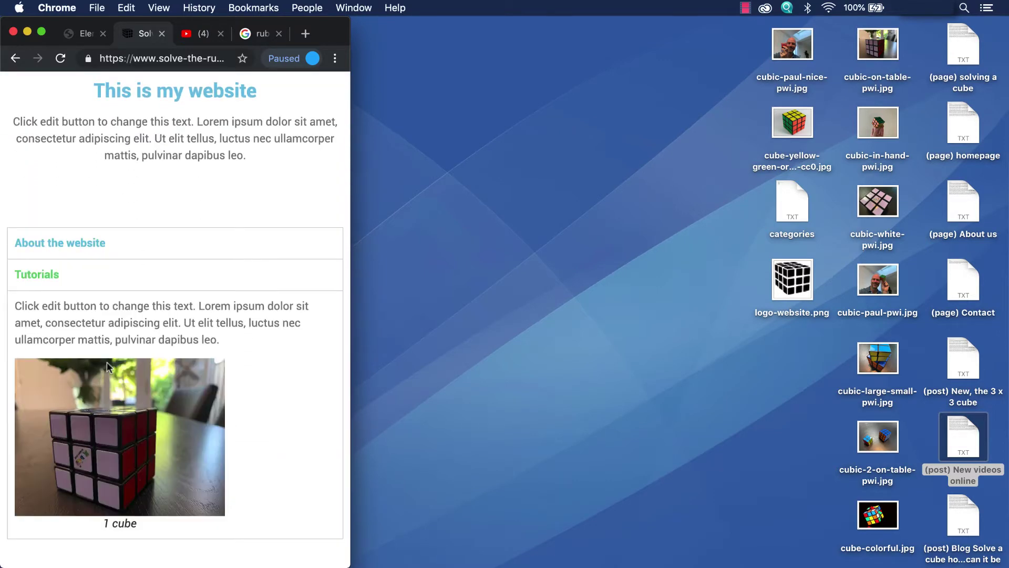
pyautogui.click(143, 251)
pyautogui.scroll(-3, 109, 381)
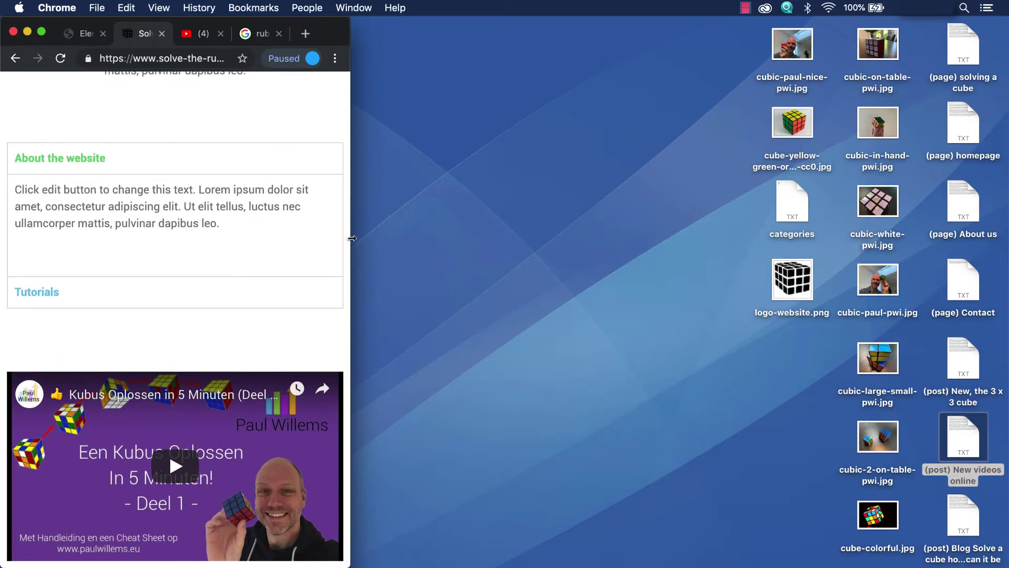
# - Widen the browser window back to full desktop width and return to the homepage's Elementor editor
pyautogui.moveTo(349, 235); pyautogui.dragTo(1005, 297)
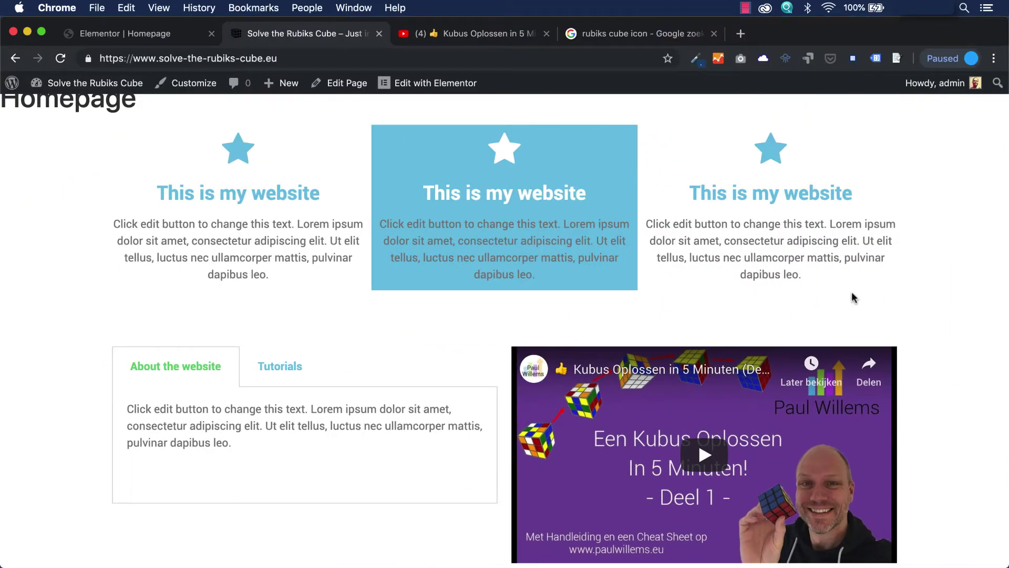
pyautogui.scroll(3, 853, 298)
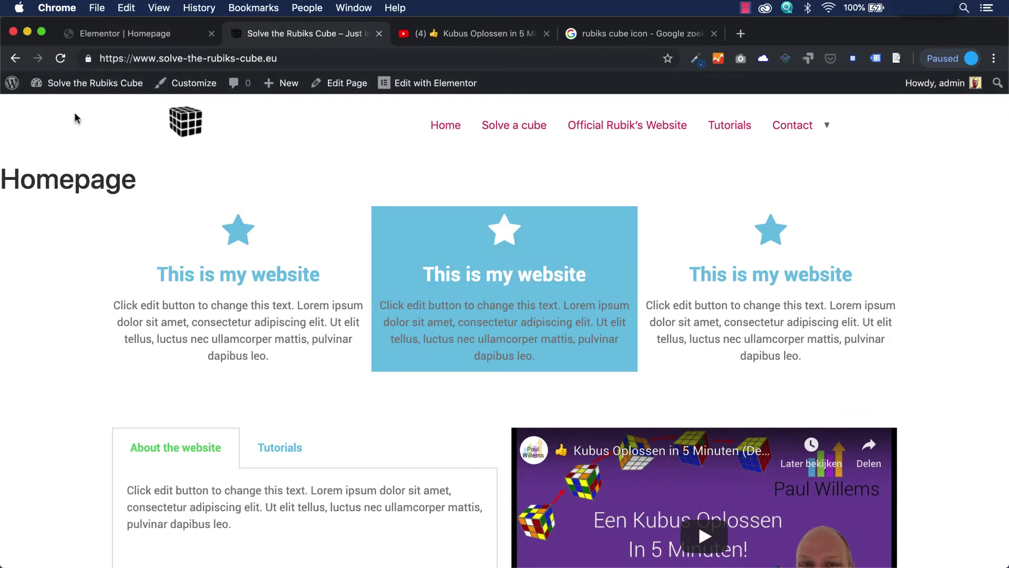
pyautogui.click(134, 36)
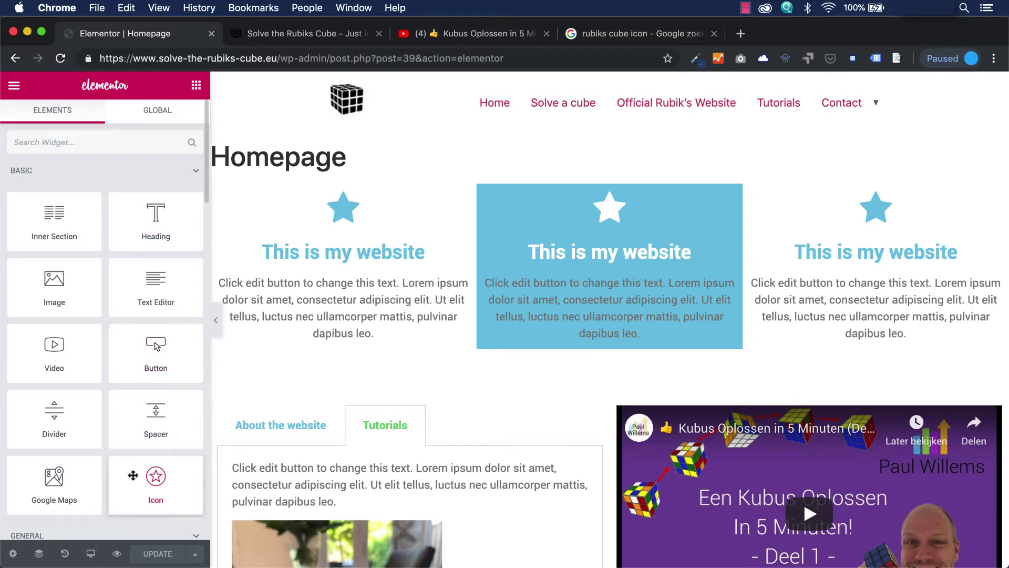
# - Turn on Hide Title in the homepage's page settings and update the page
pyautogui.click(15, 88)
pyautogui.click(14, 87)
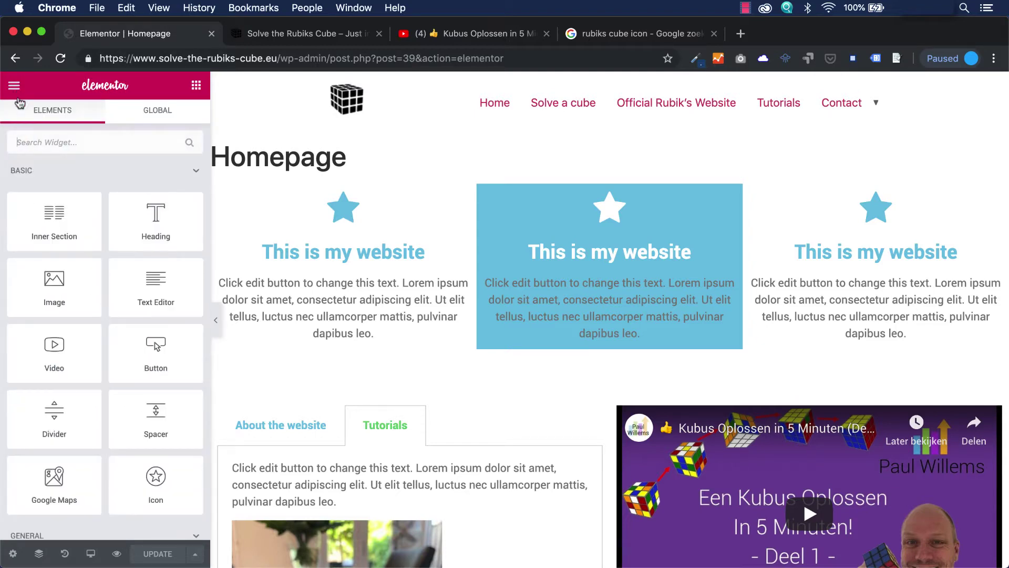
pyautogui.click(13, 553)
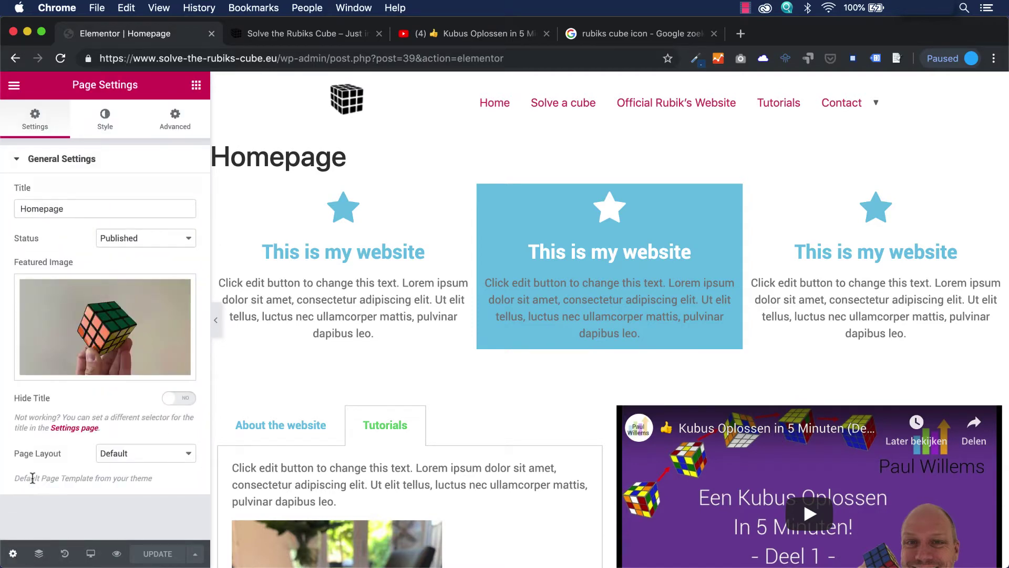
pyautogui.click(183, 402)
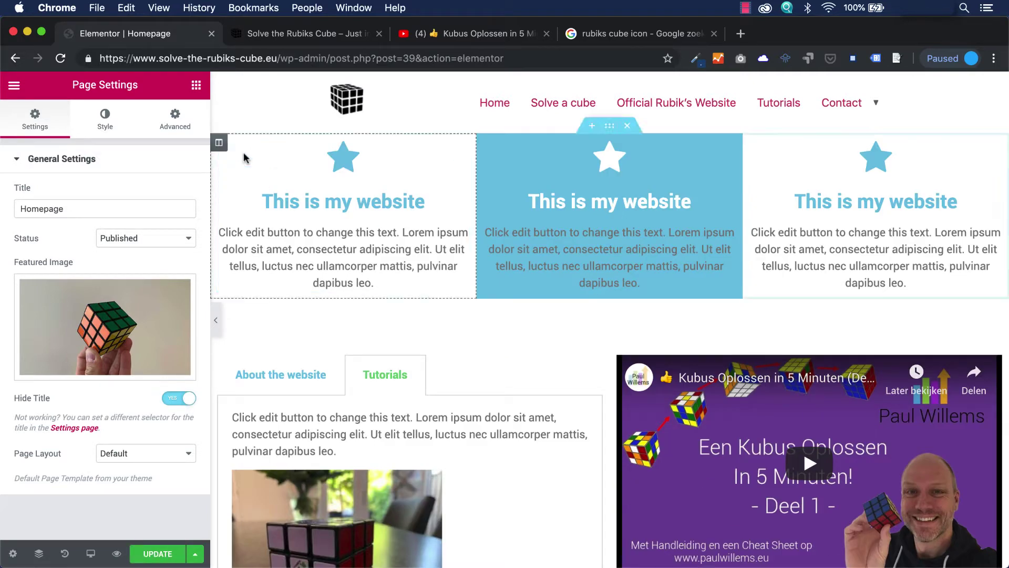
pyautogui.click(156, 554)
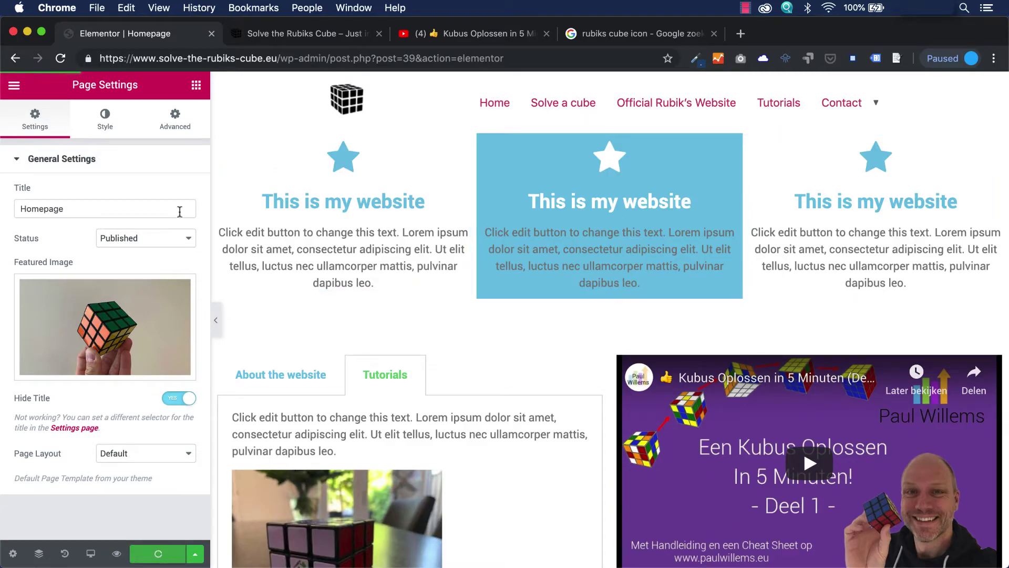
# - Reload the live homepage to check its layout without the title, and open the site's Contact page
pyautogui.click(308, 39)
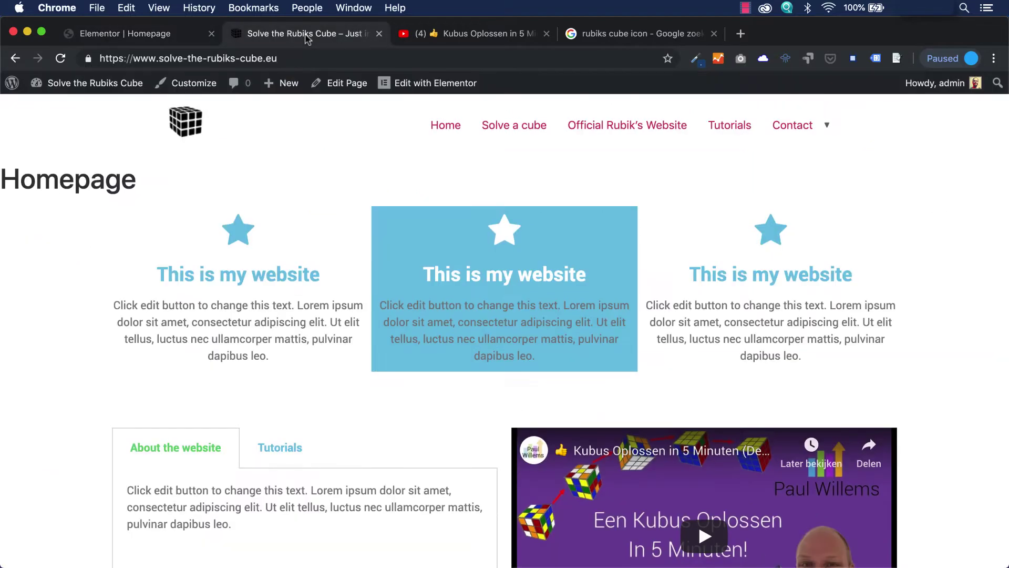
pyautogui.click(61, 59)
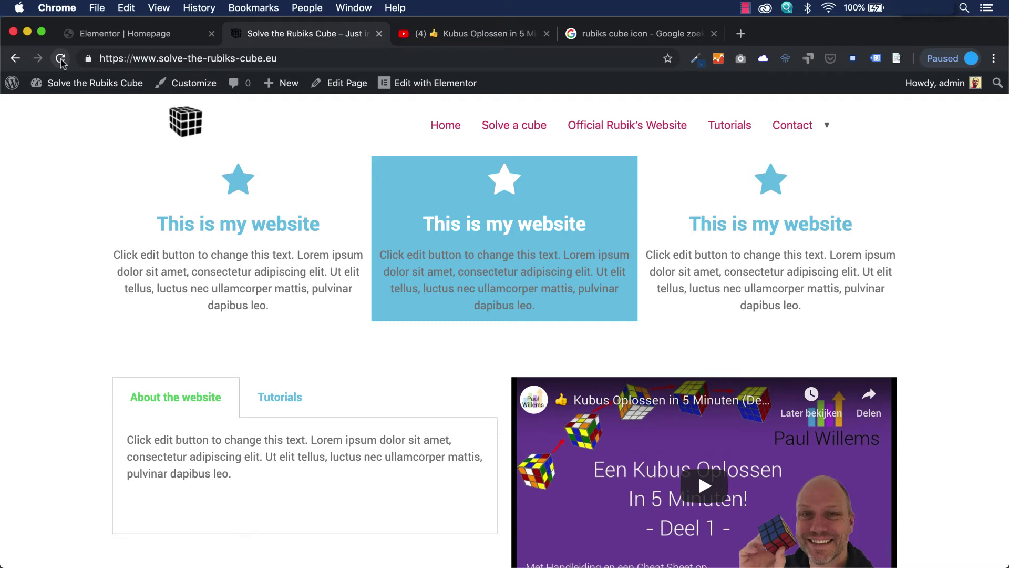
pyautogui.scroll(-2, 52, 246)
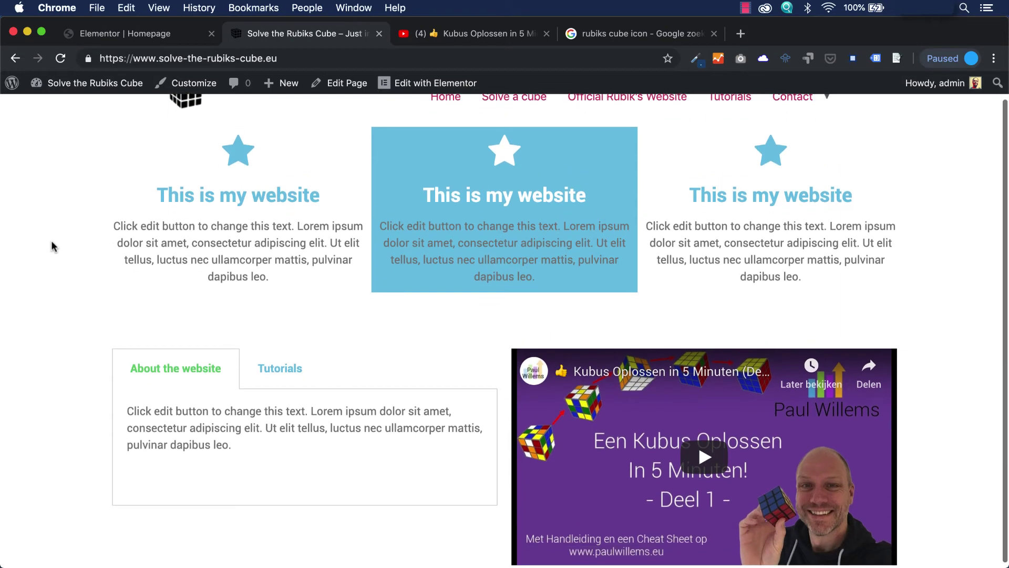
pyautogui.scroll(1, 52, 246)
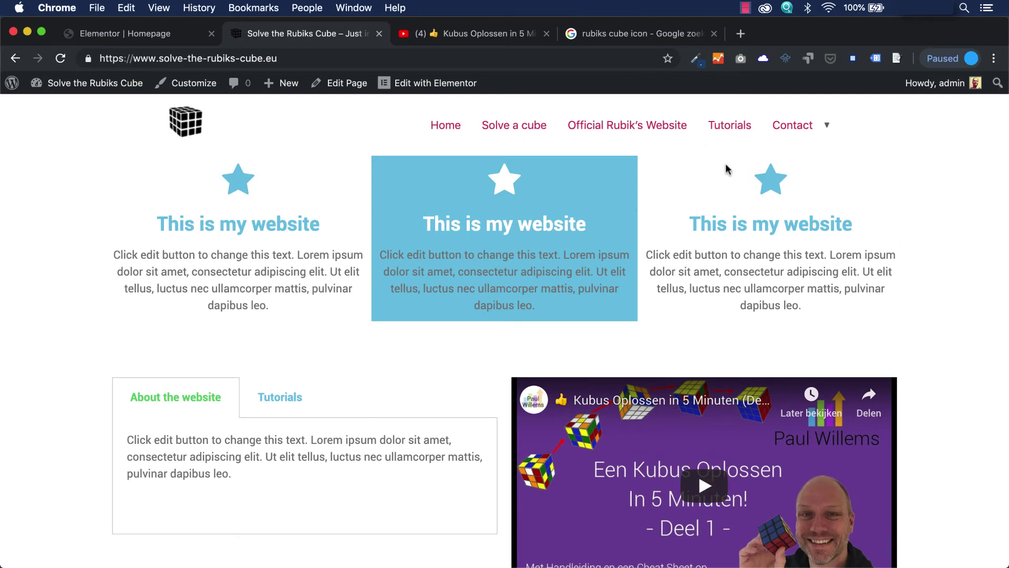
pyautogui.click(792, 126)
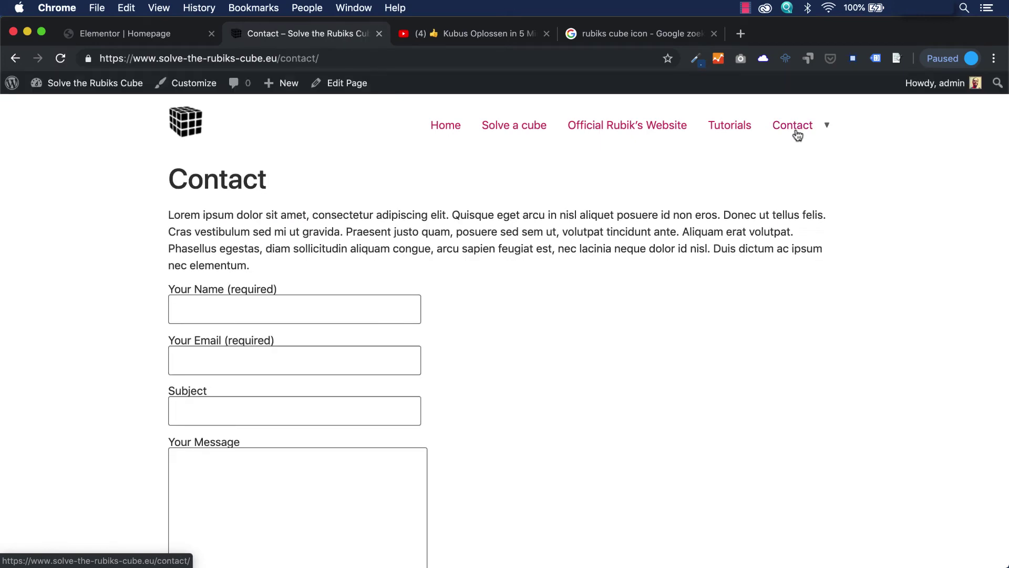